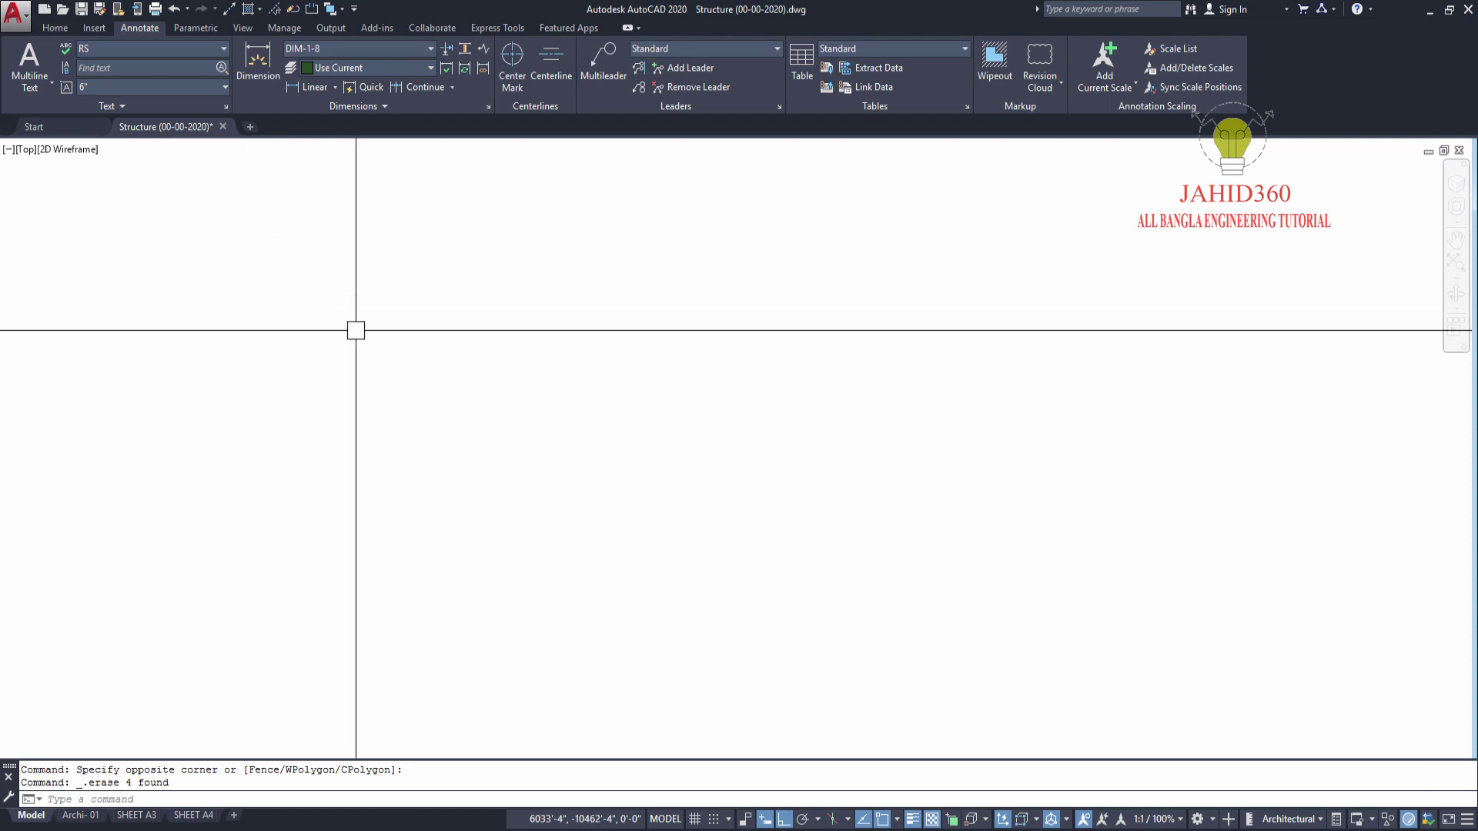
- Start the Polygon command from the Home tab's Draw panel flyout
click(55, 30)
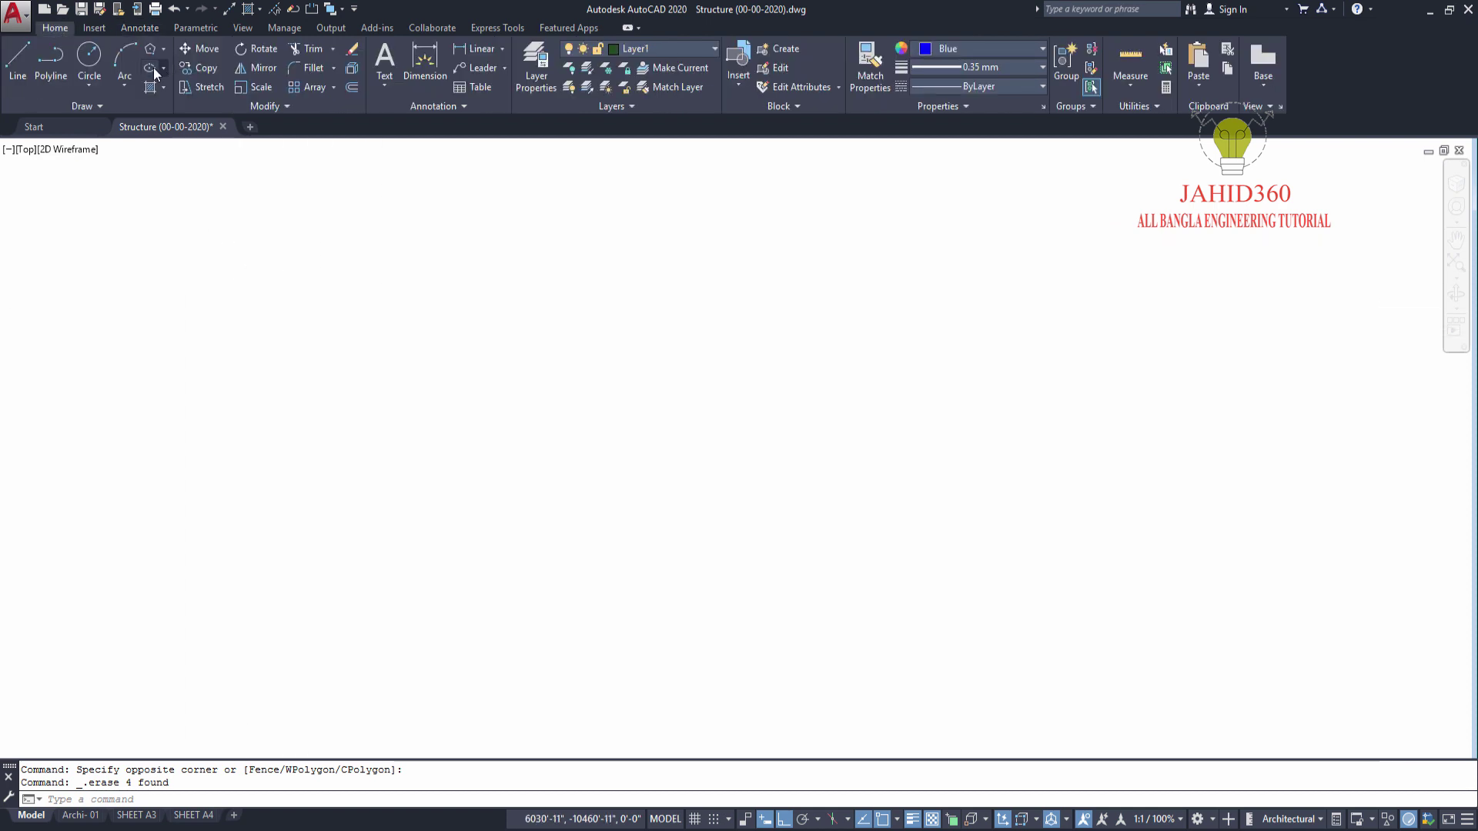
click(163, 48)
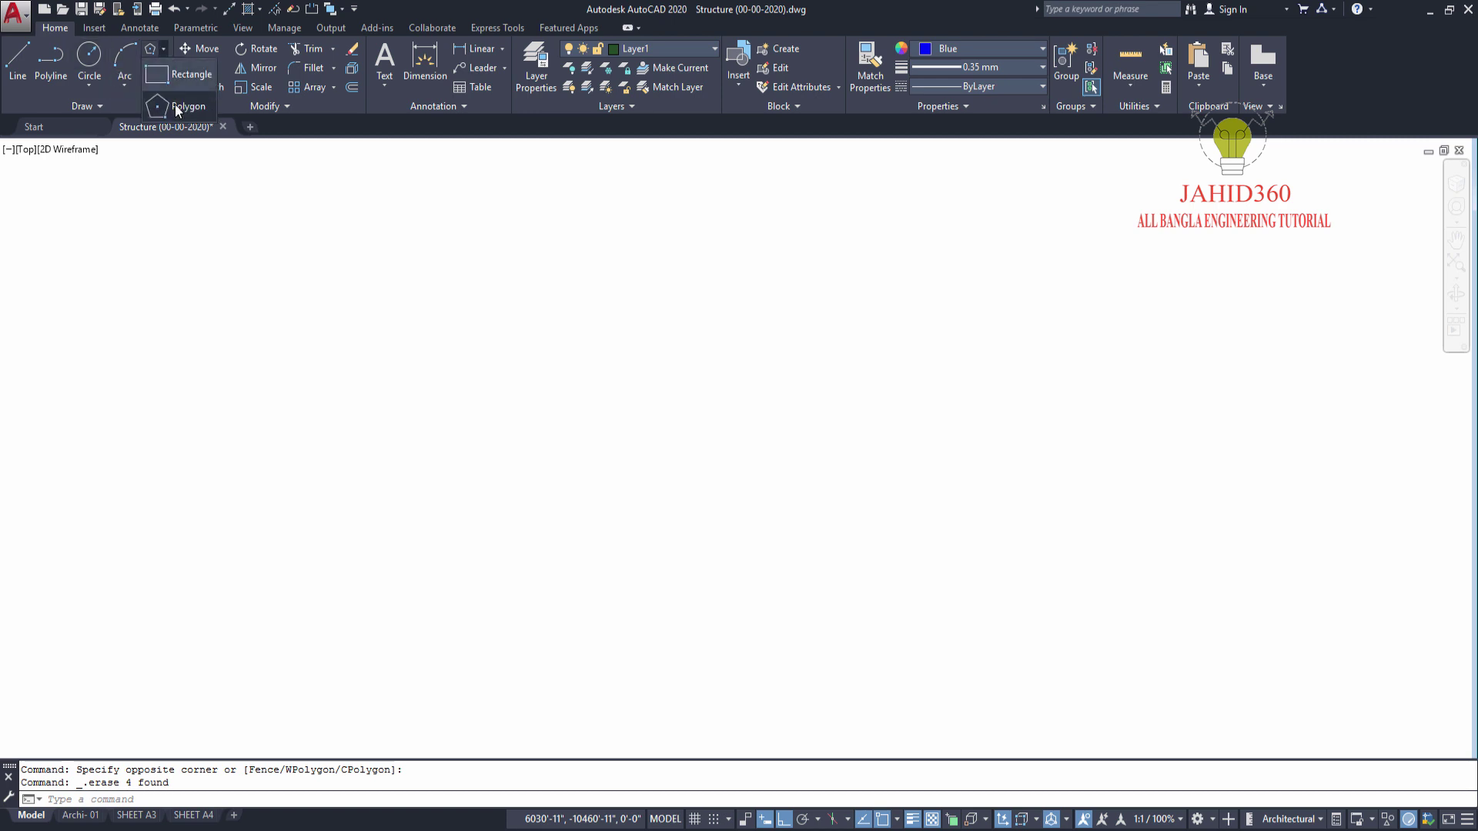
click(176, 107)
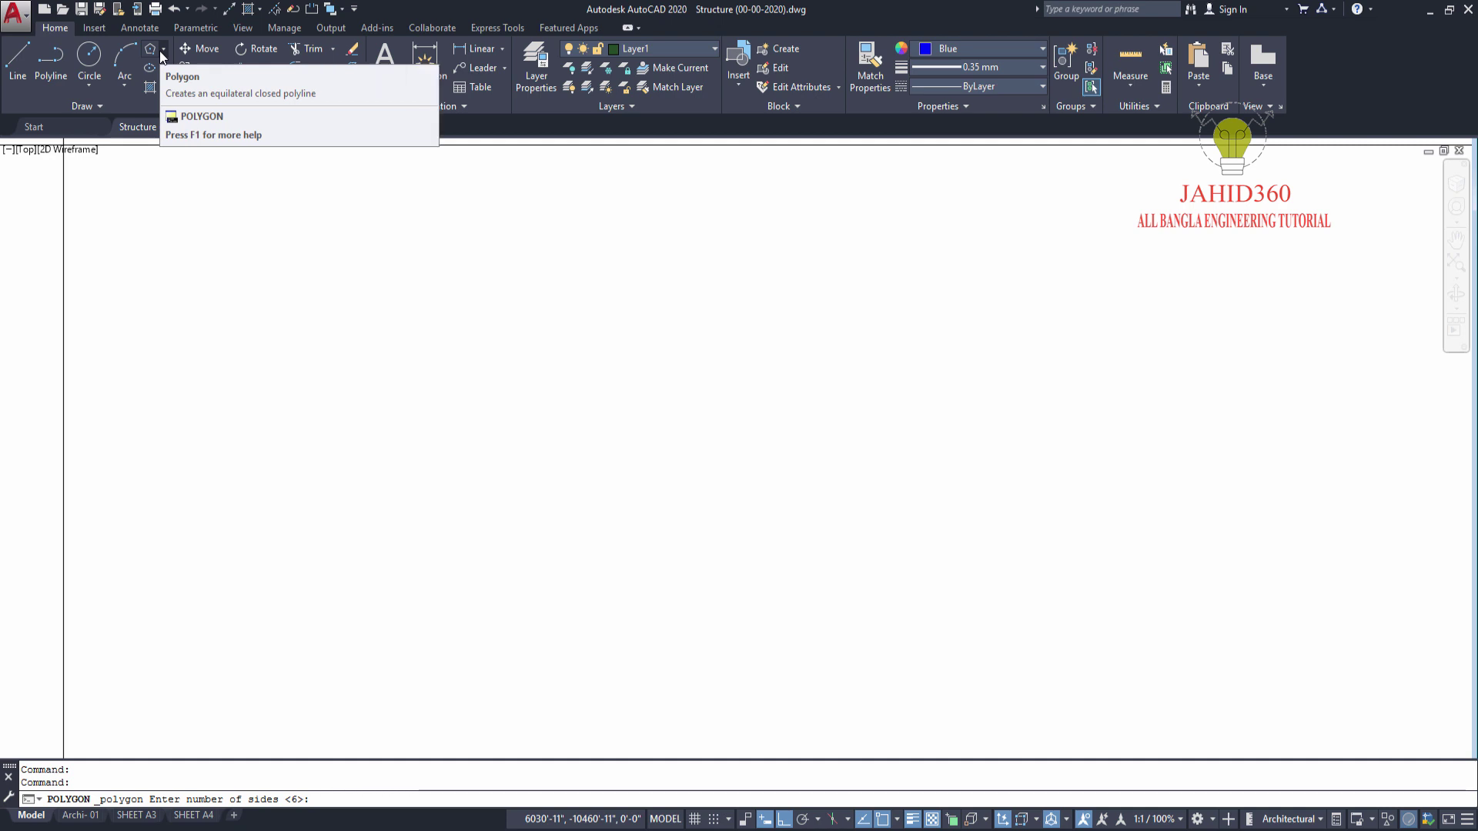
mouse_move(150, 52)
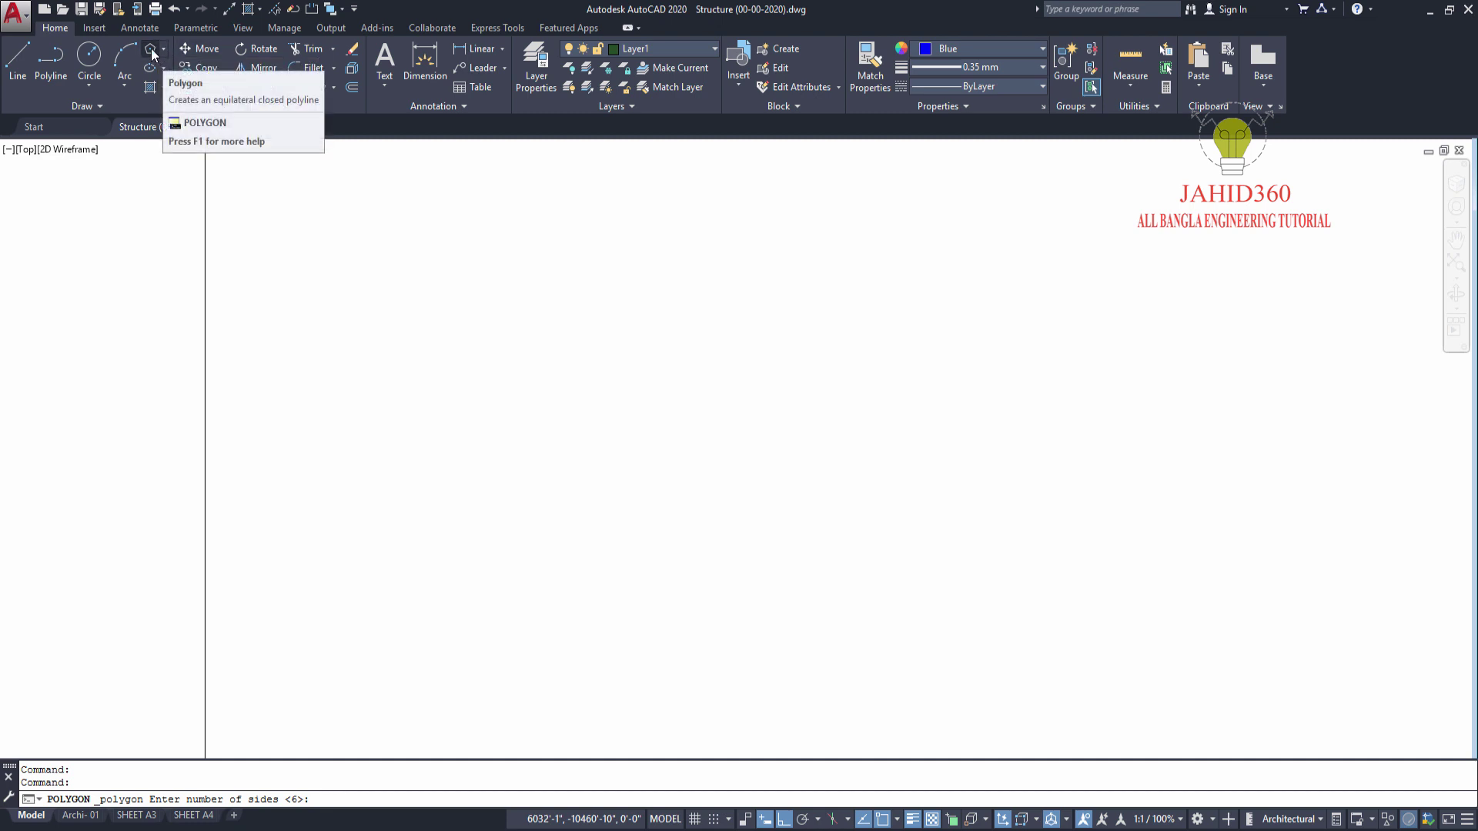
- Restart POLYGON with 7 sides and place its centre point
click(151, 47)
scroll(380, 271, down, 1)
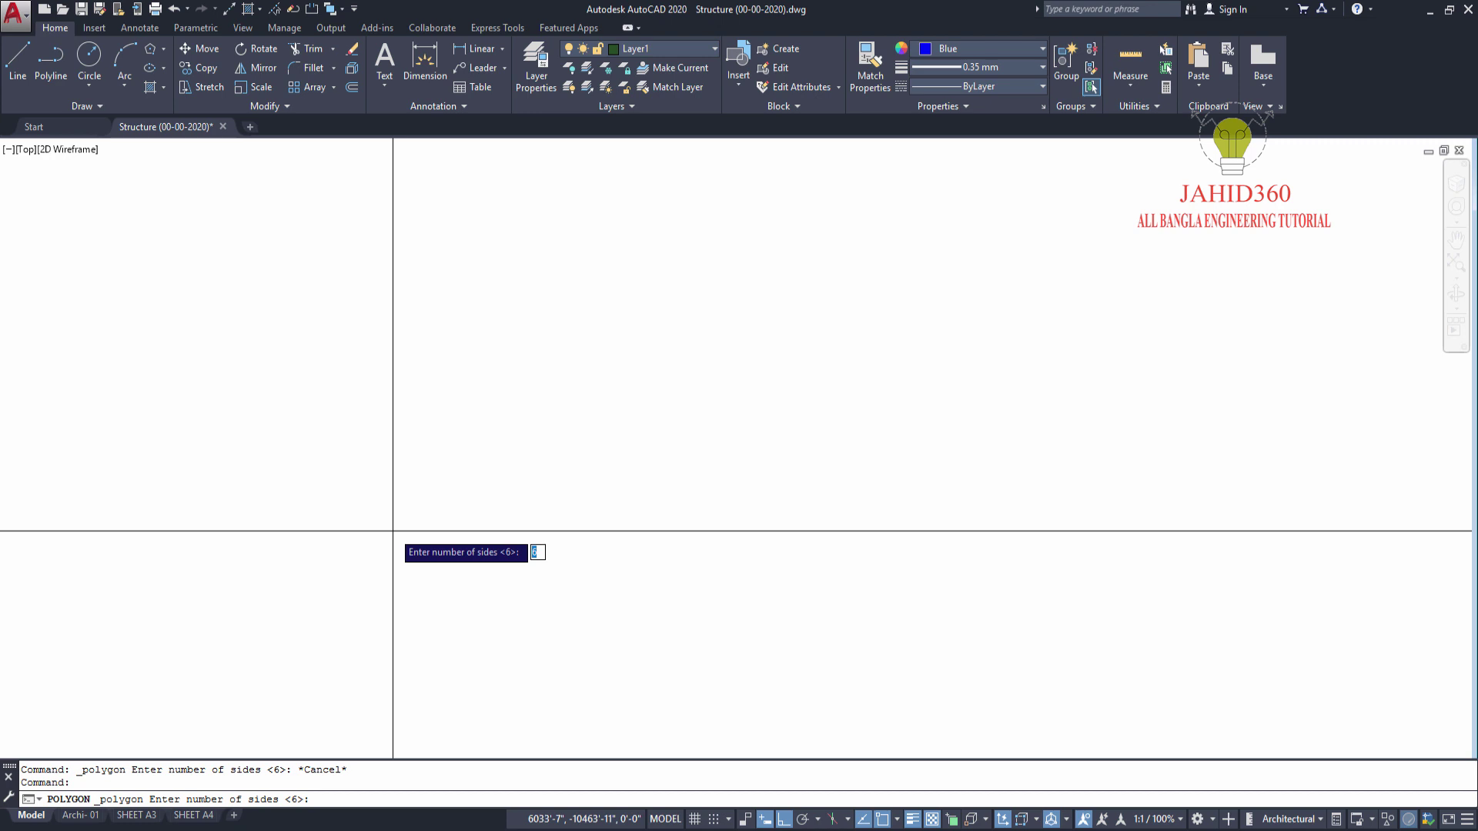
text(7)
key(Return)
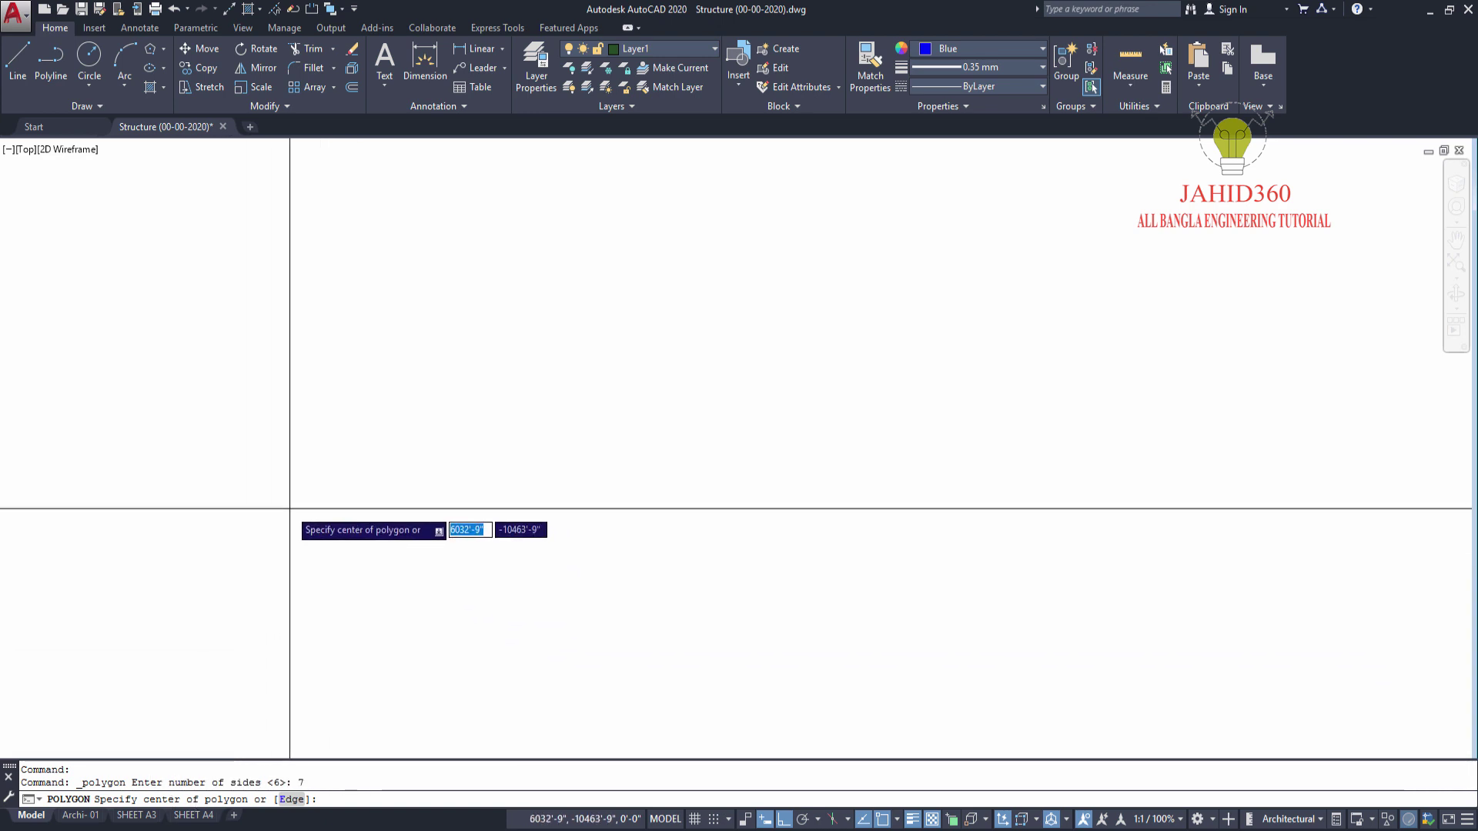
click(402, 407)
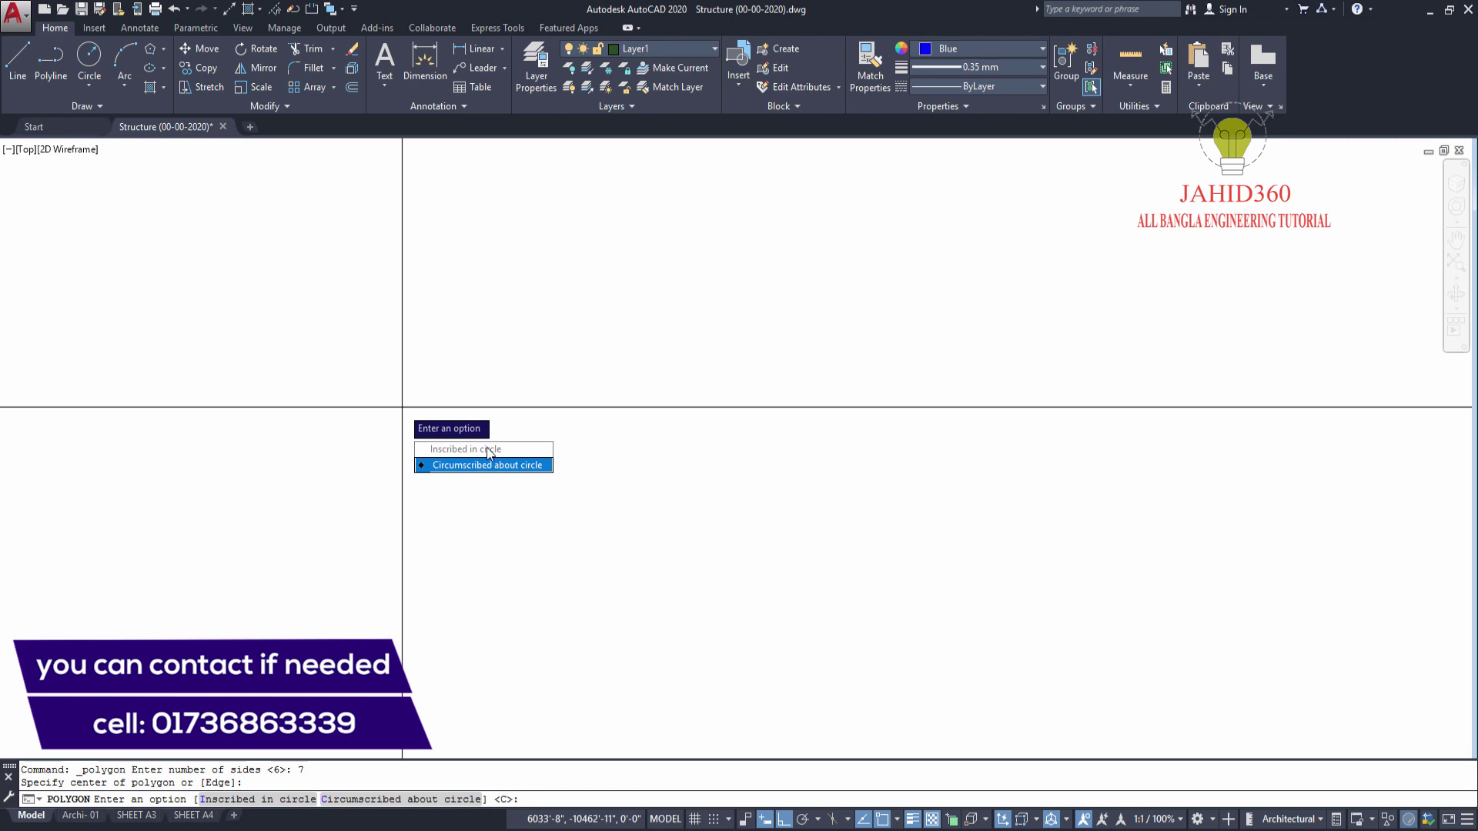
- Complete the heptagon inscribed in a circle of radius 6
click(481, 450)
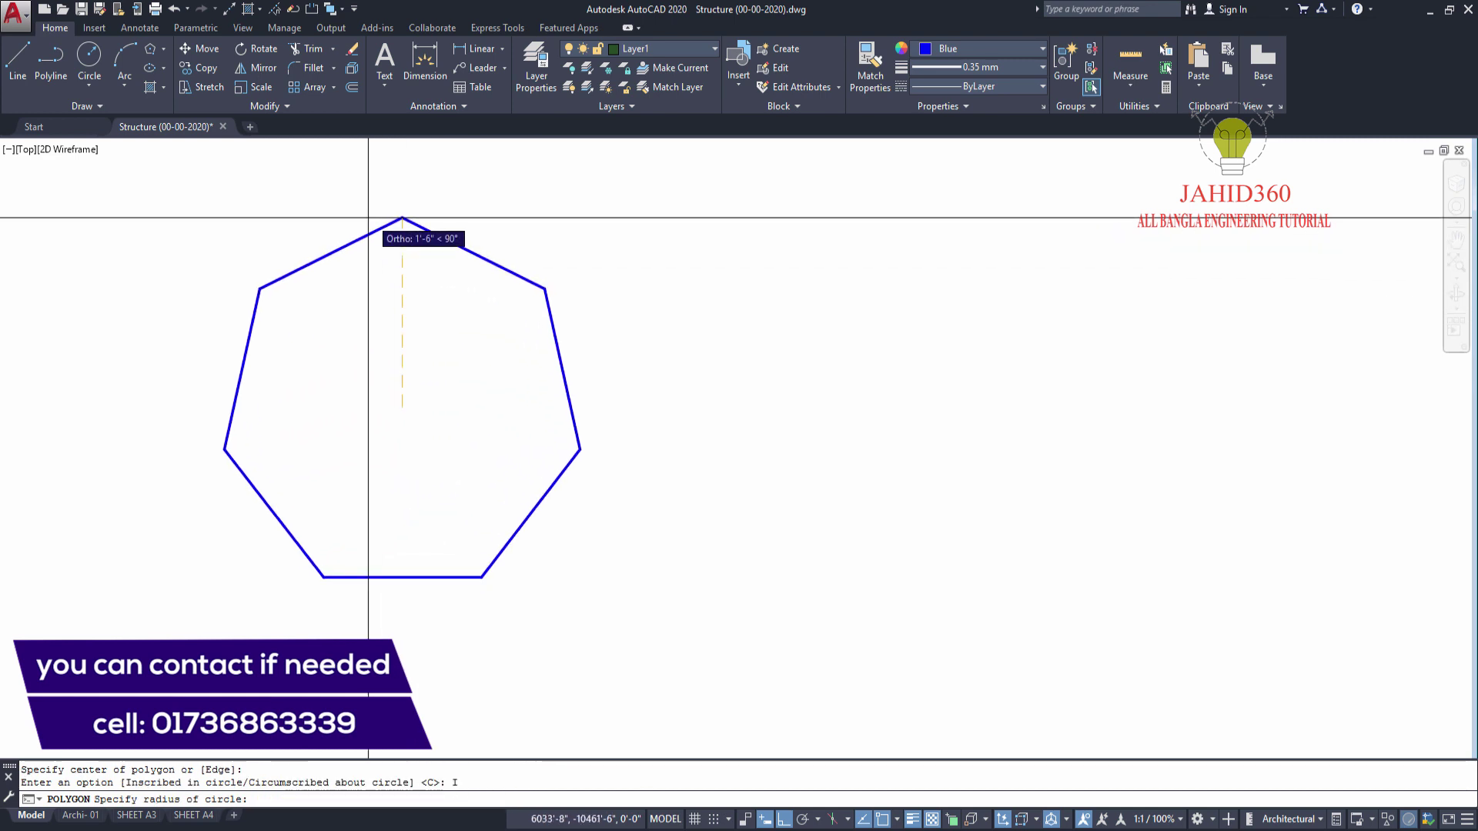
scroll(487, 380, up, 2)
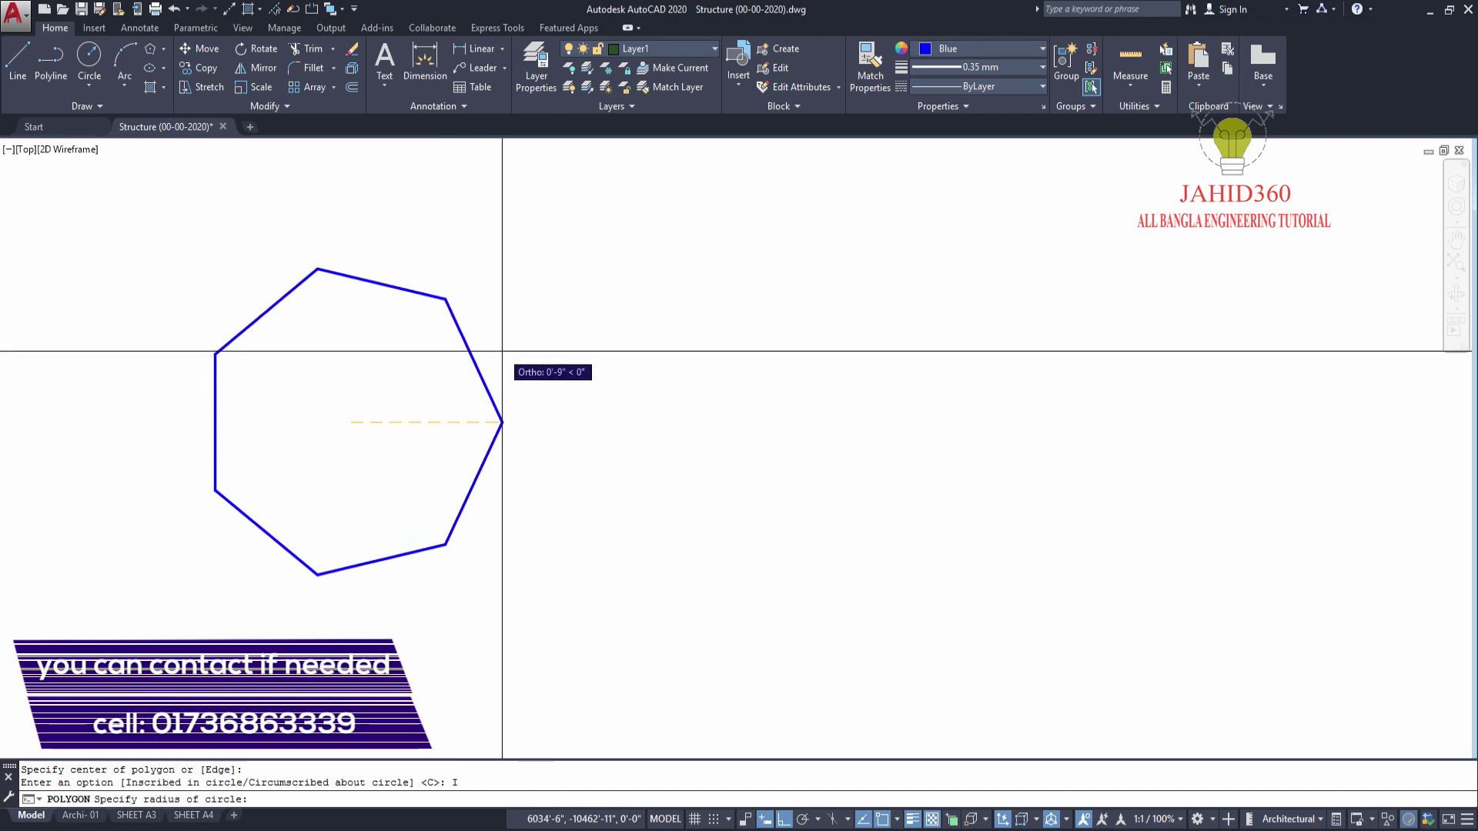
scroll(415, 429, up, 4)
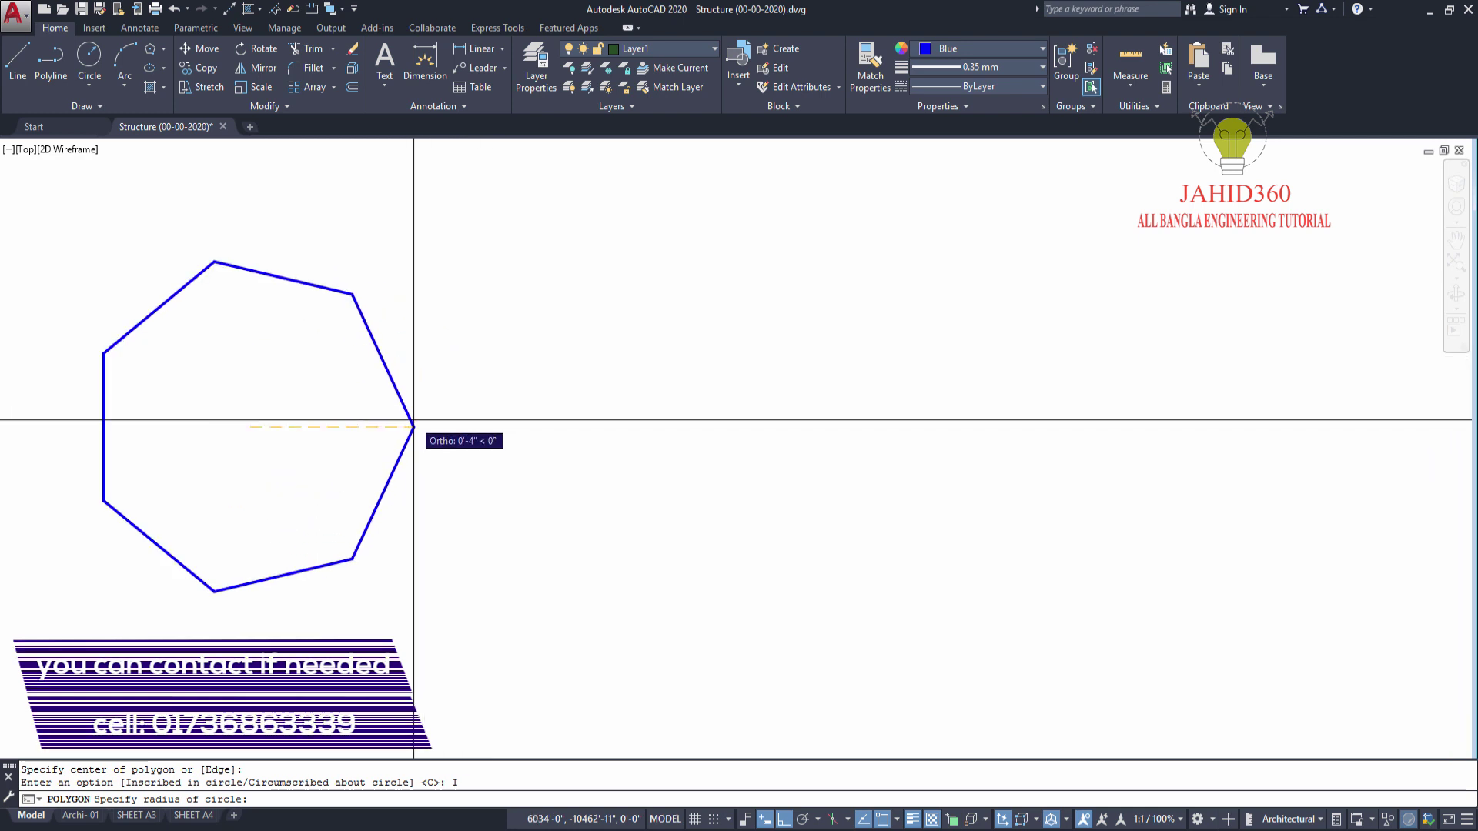
scroll(266, 429, up, 4)
scroll(462, 454, down, 5)
scroll(392, 431, up, 3)
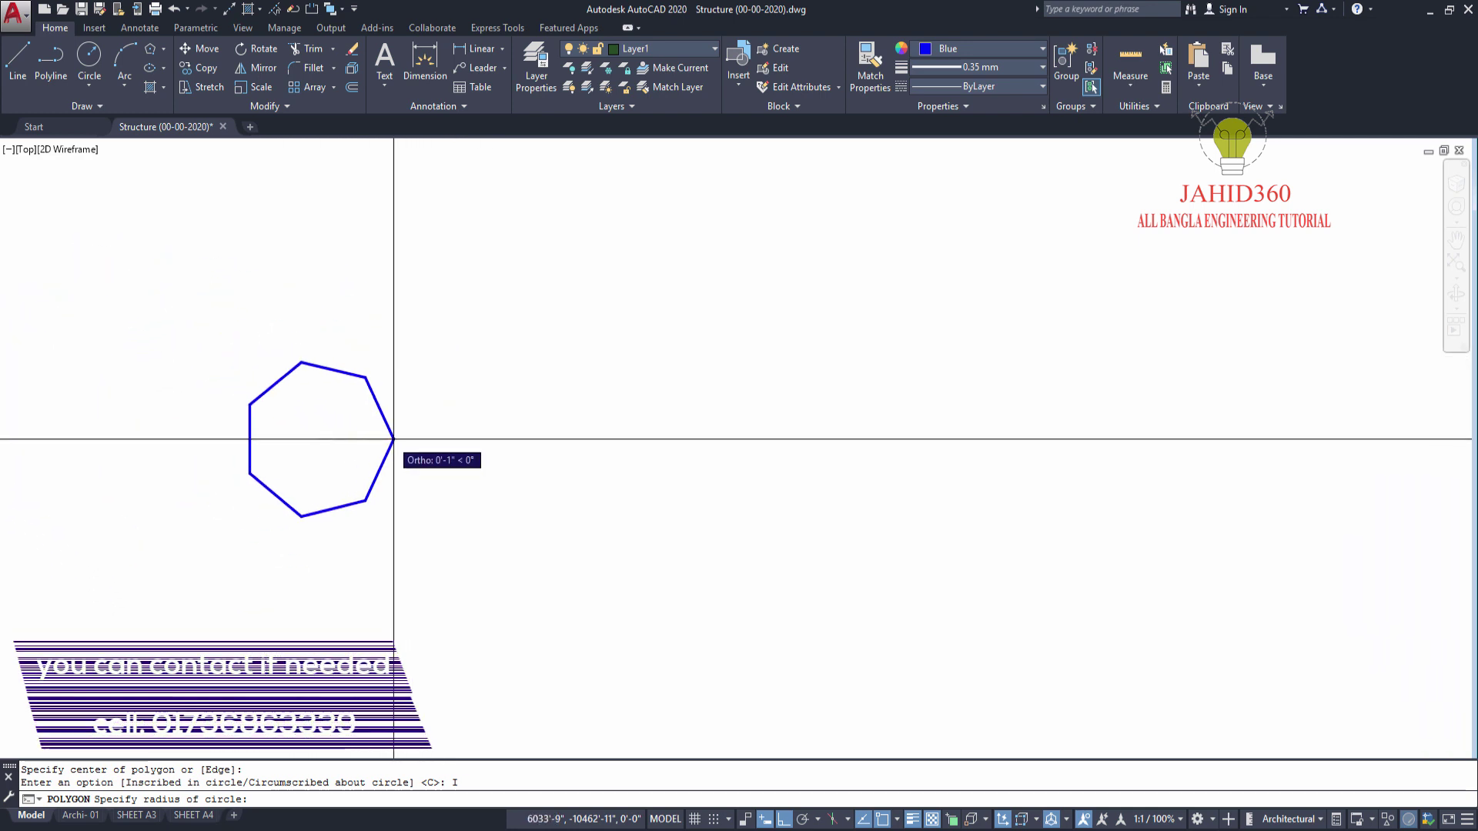
scroll(426, 439, up, 1)
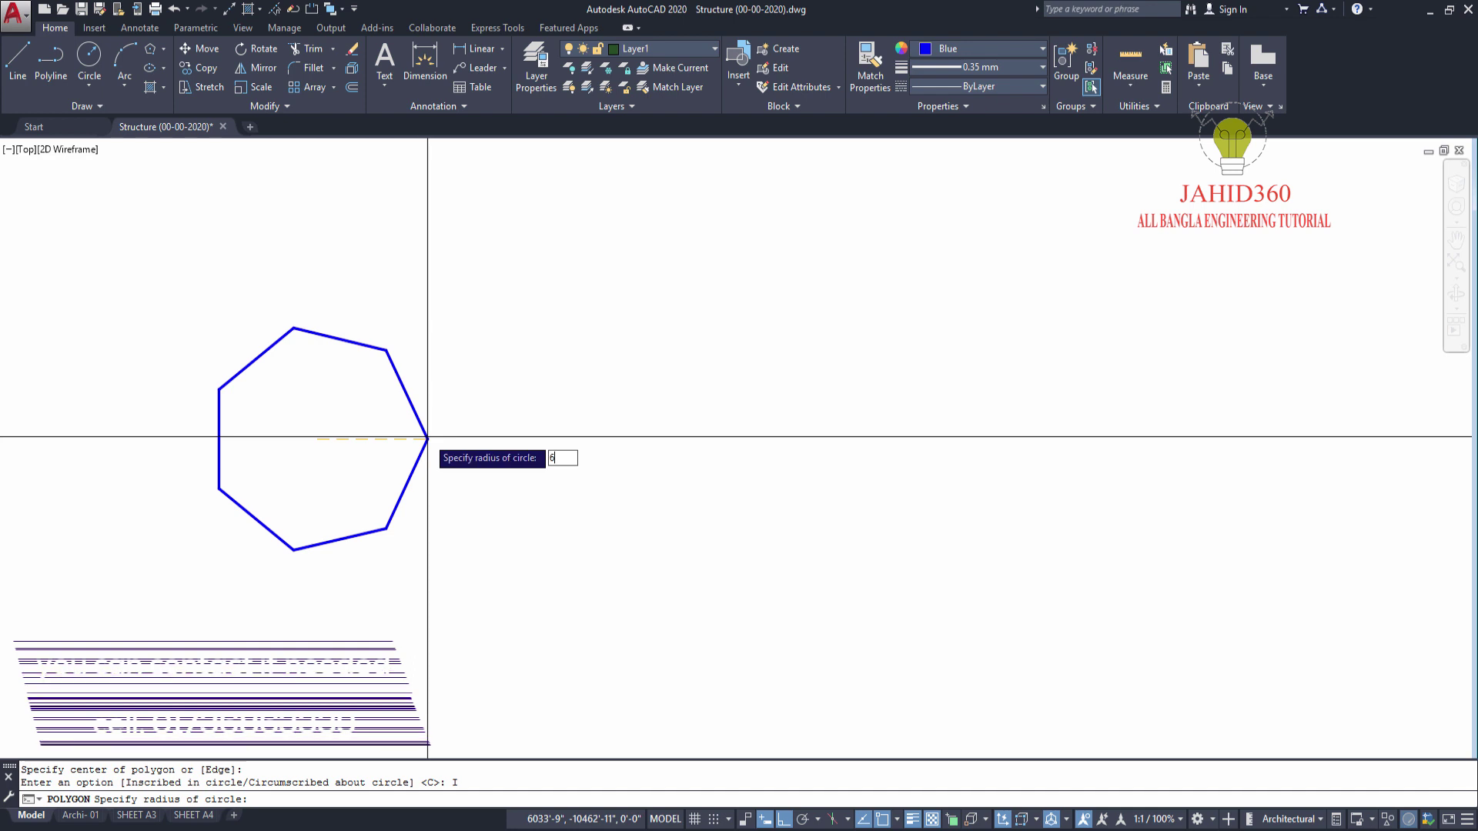
scroll(427, 437, up, 5)
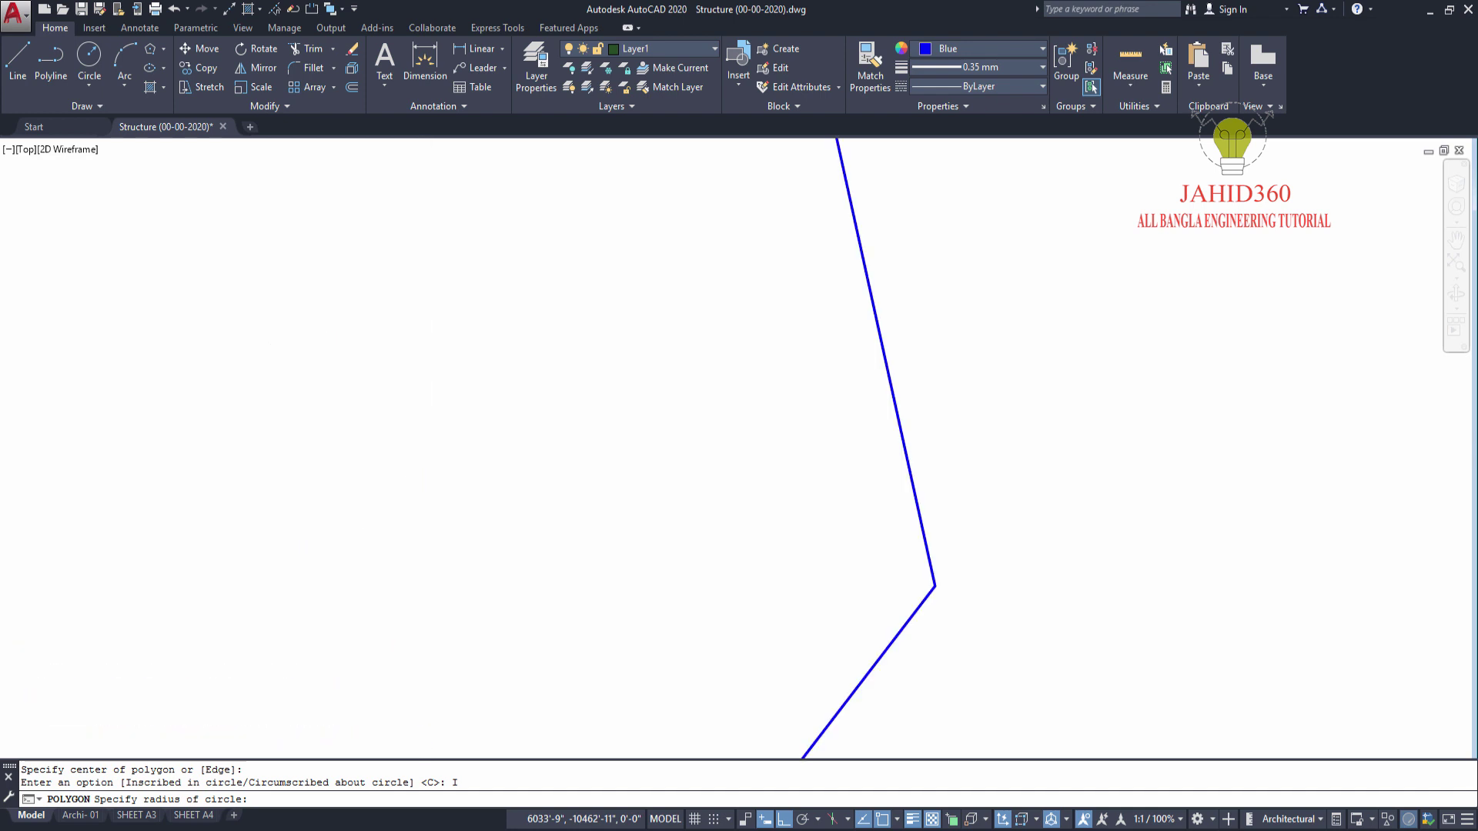
click(564, 489)
scroll(445, 485, down, 3)
middle_drag(446, 486, 405, 404)
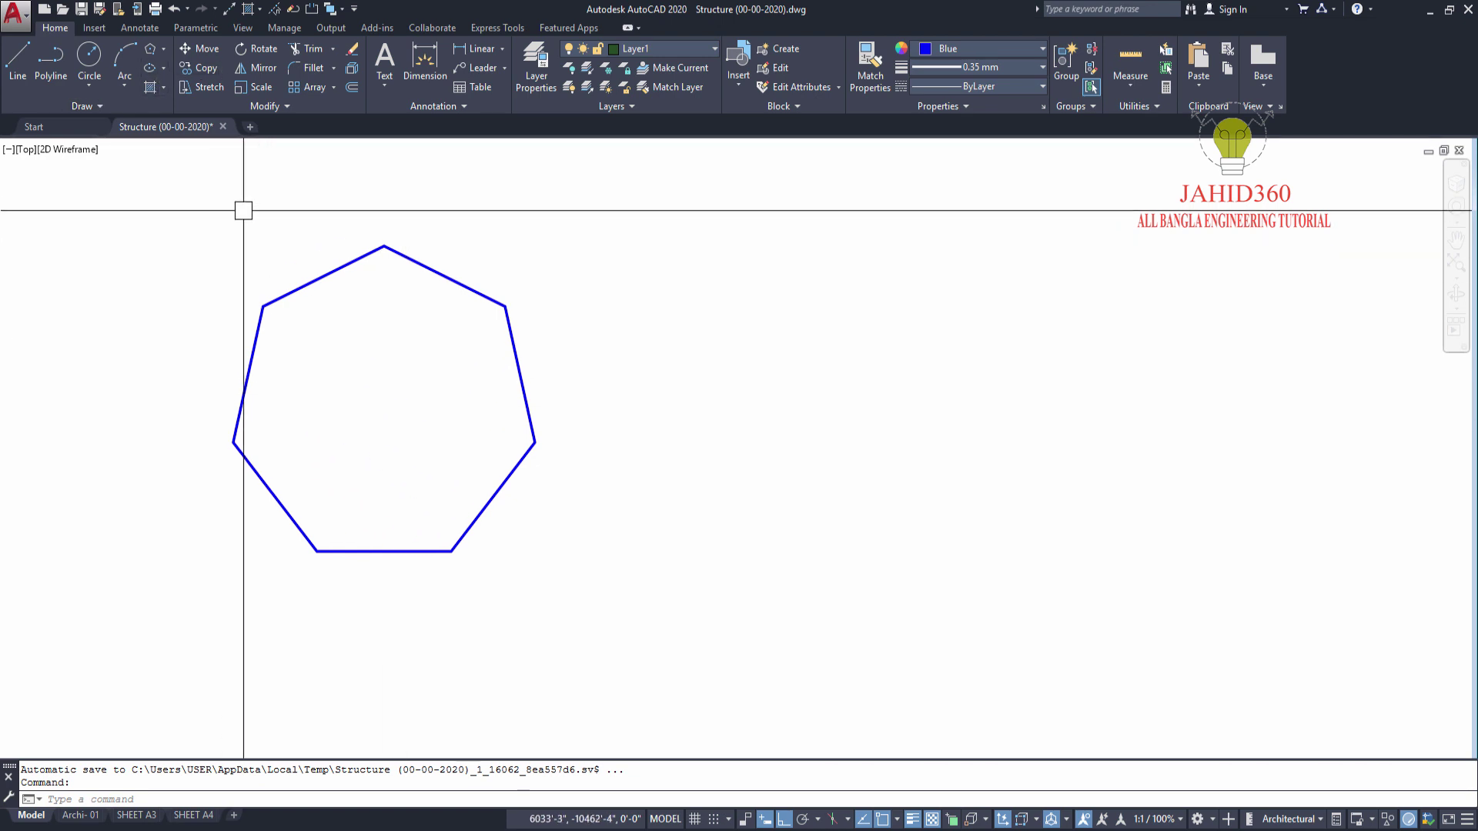
- Draw a circle from the heptagon's centre through its top vertex
click(90, 58)
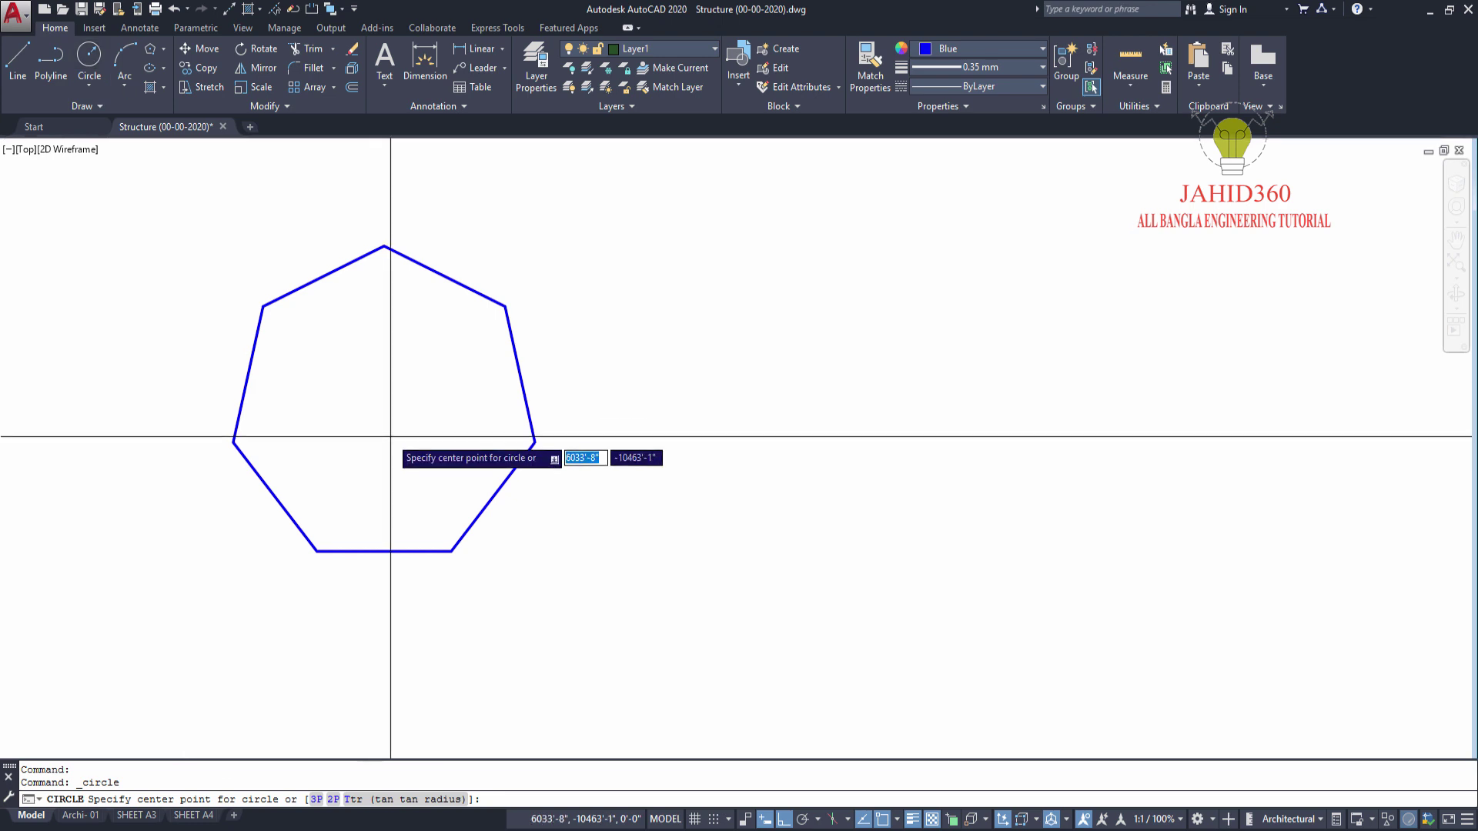
scroll(401, 446, down, 2)
scroll(400, 457, down, 2)
scroll(393, 439, down, 4)
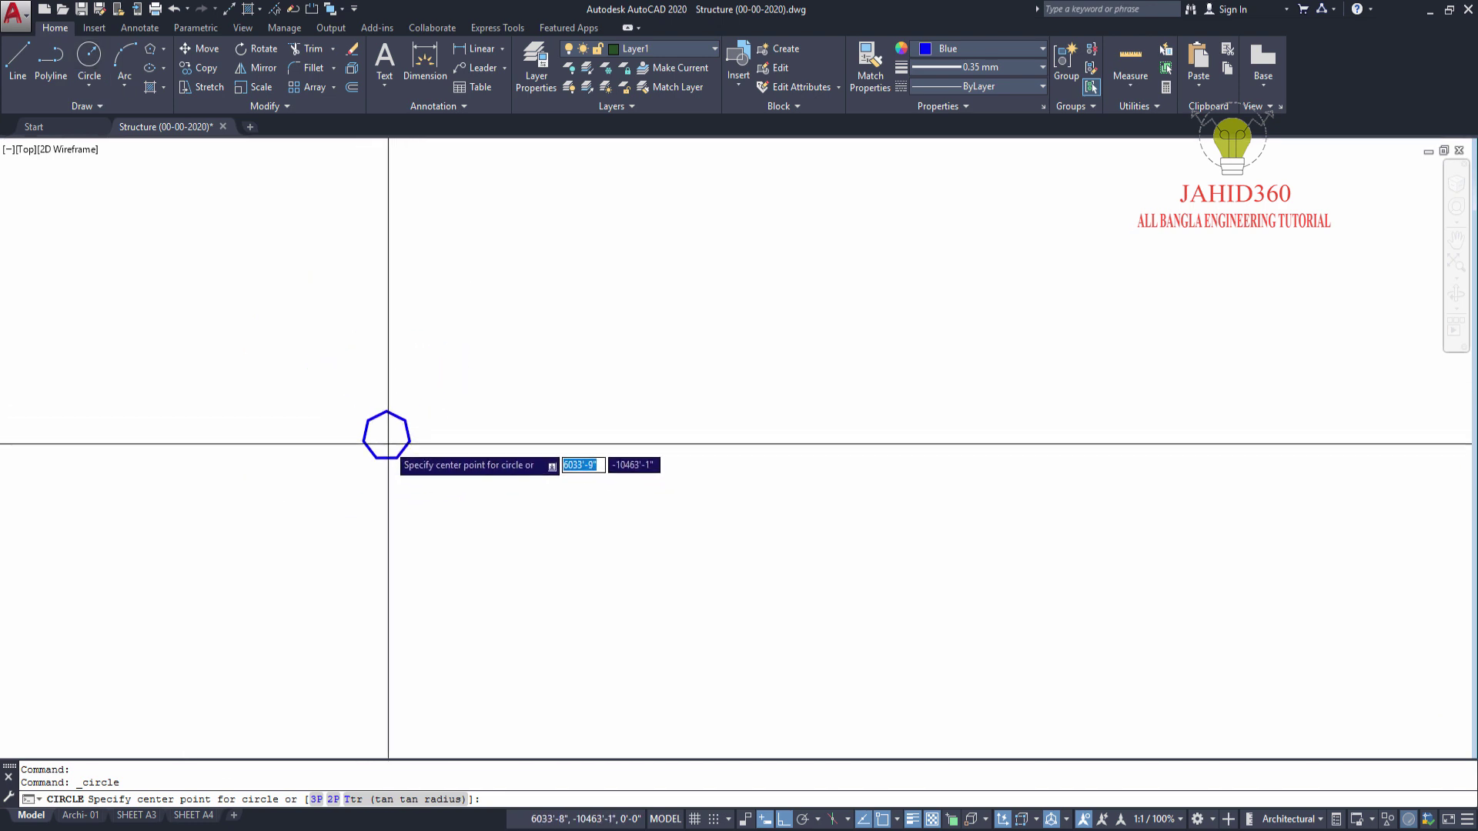
scroll(380, 437, down, 1)
click(383, 438)
scroll(385, 439, up, 8)
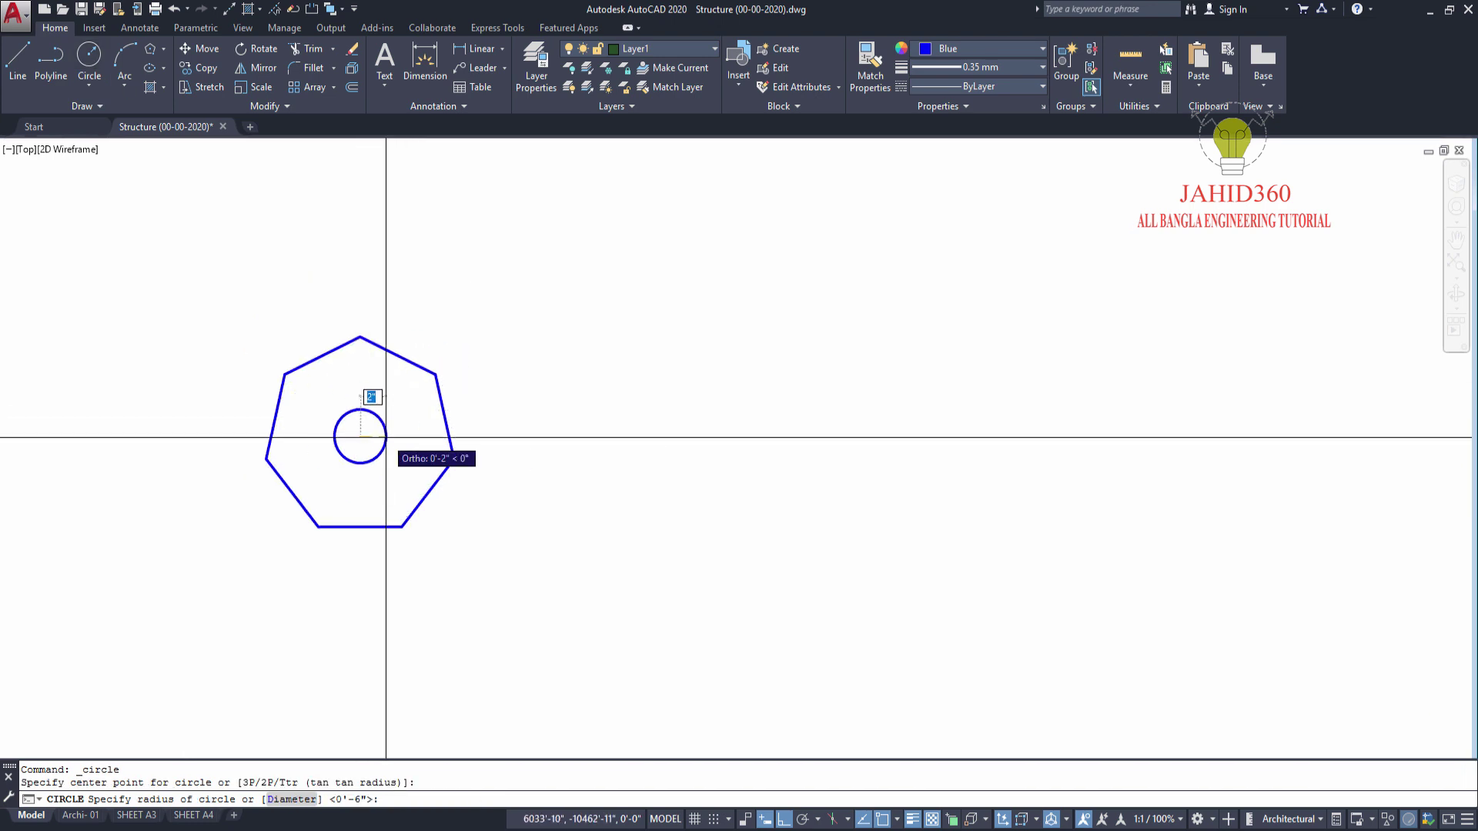
scroll(385, 358, up, 3)
scroll(323, 277, up, 1)
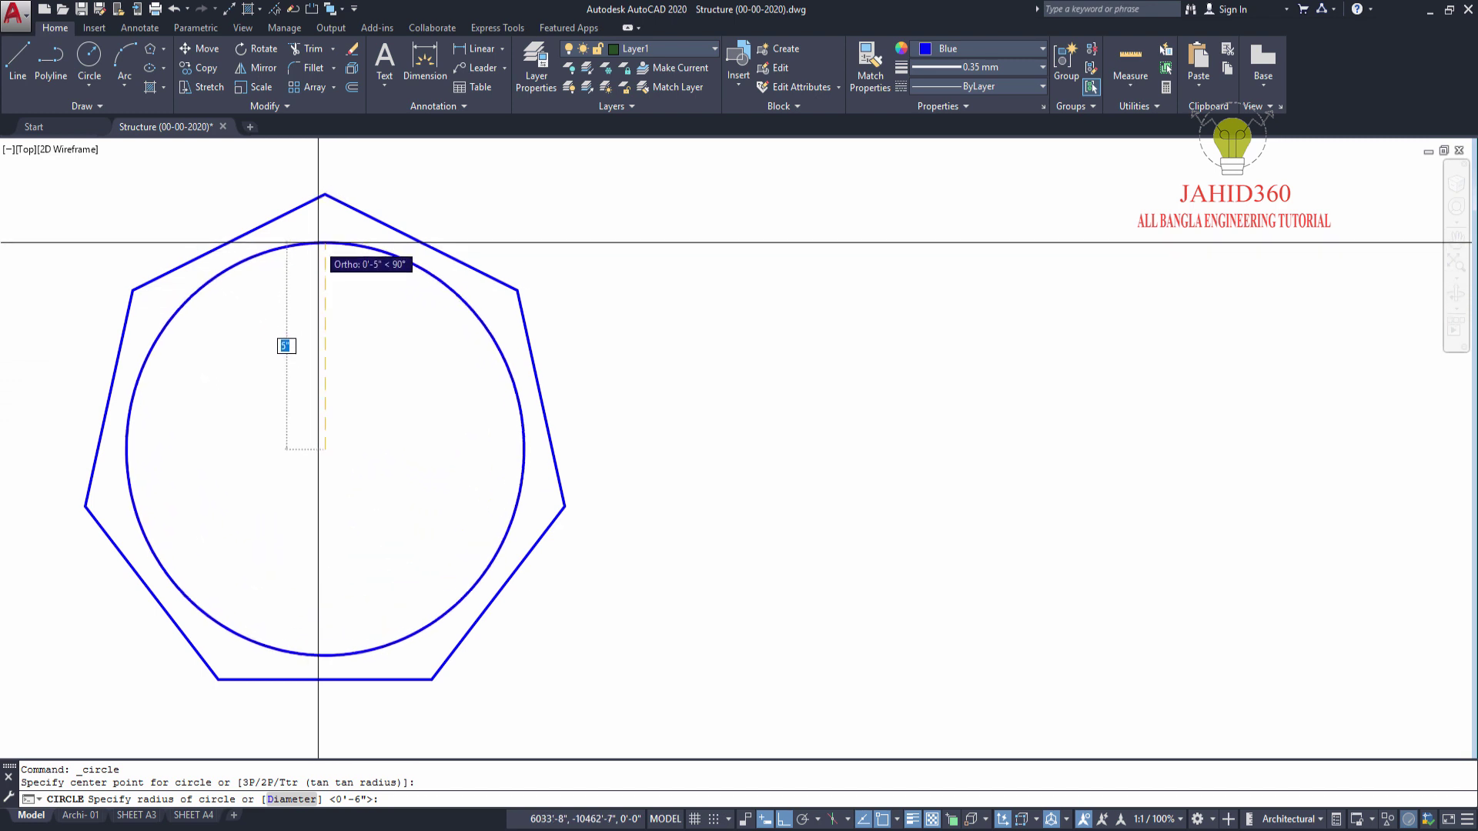
click(324, 194)
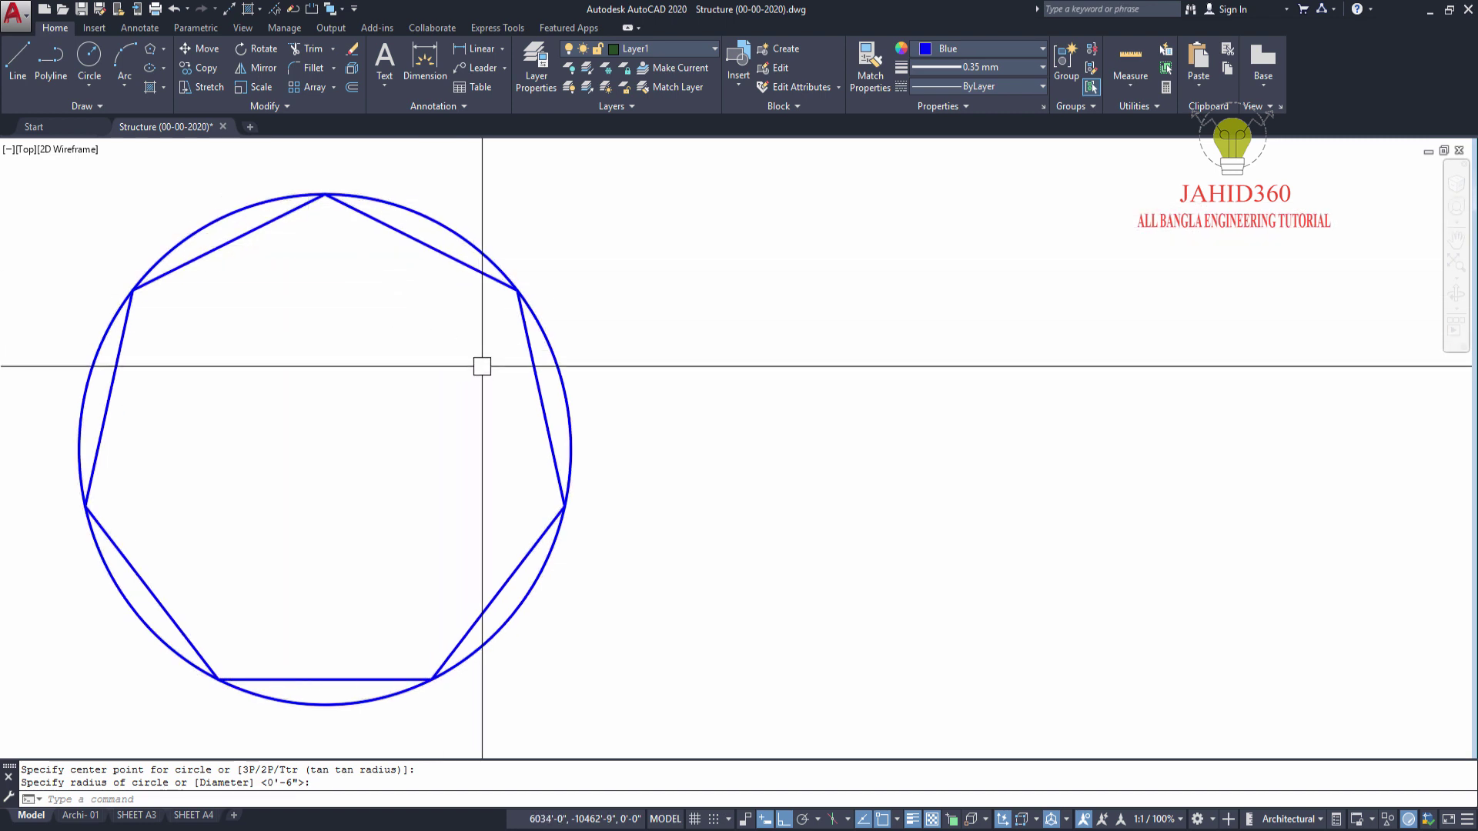
middle_drag(407, 375, 393, 383)
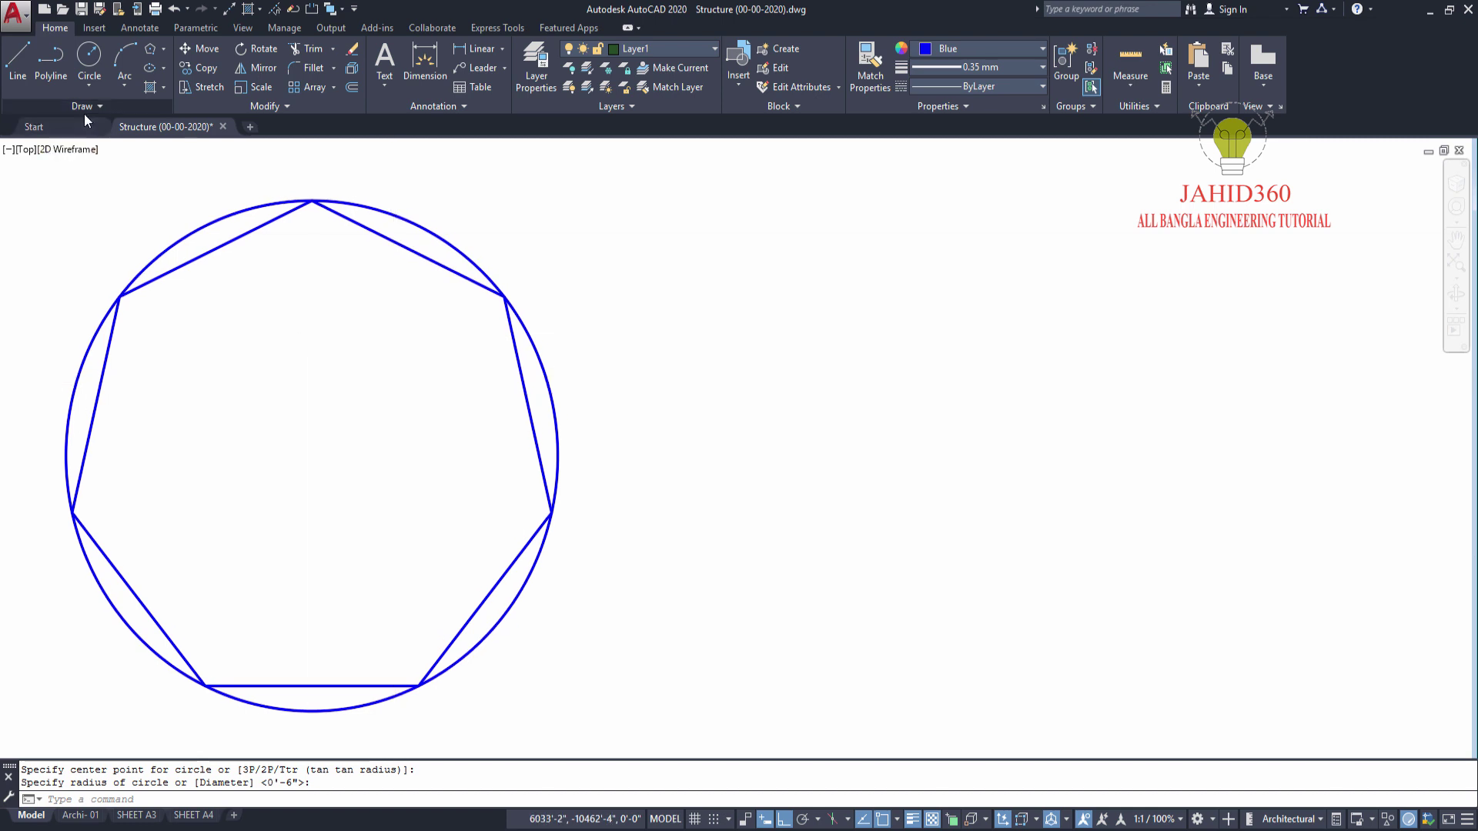
- Add a vertical 6" linear dimension from the circle centre
click(485, 49)
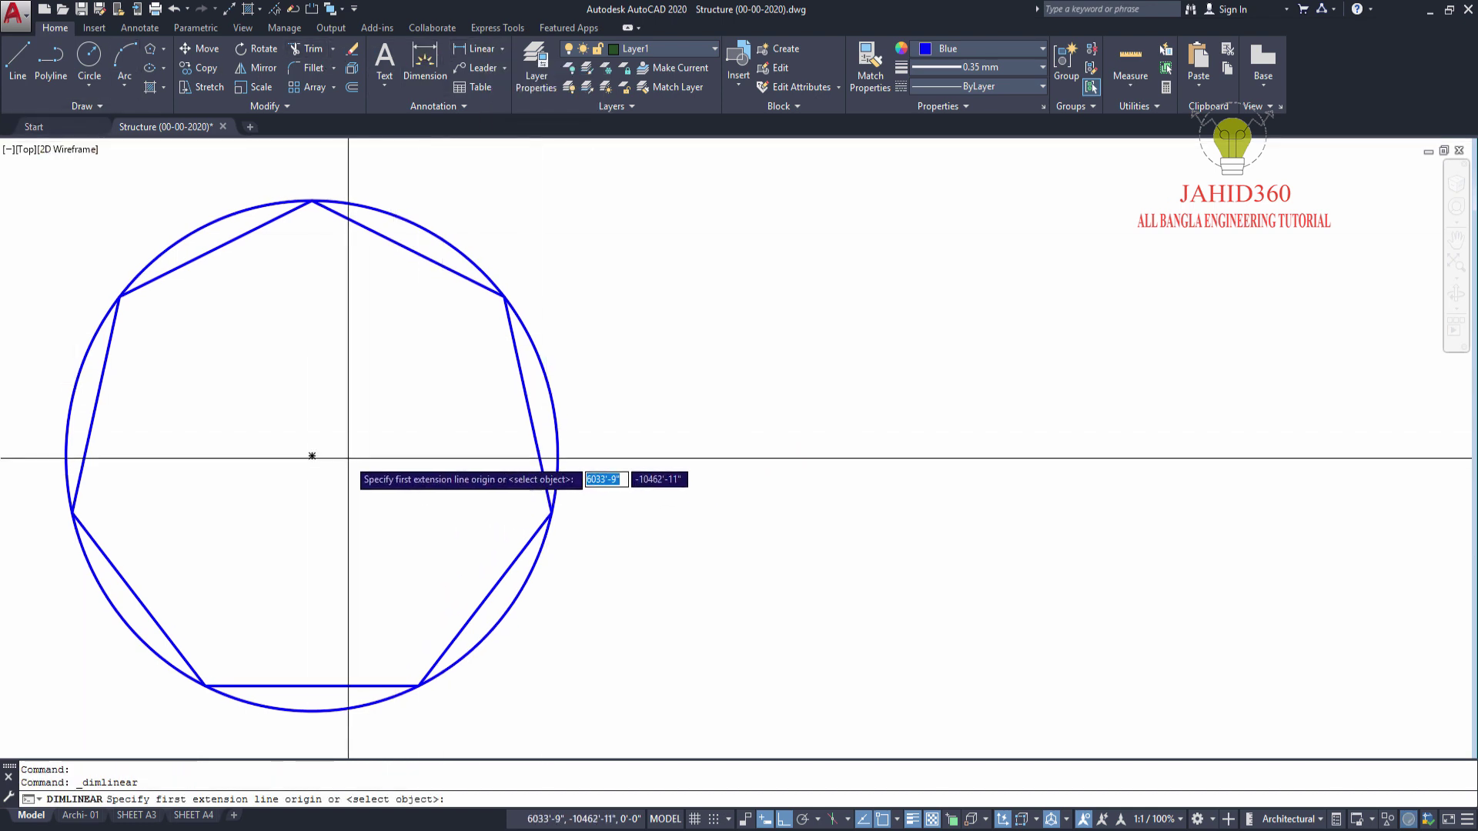
click(312, 455)
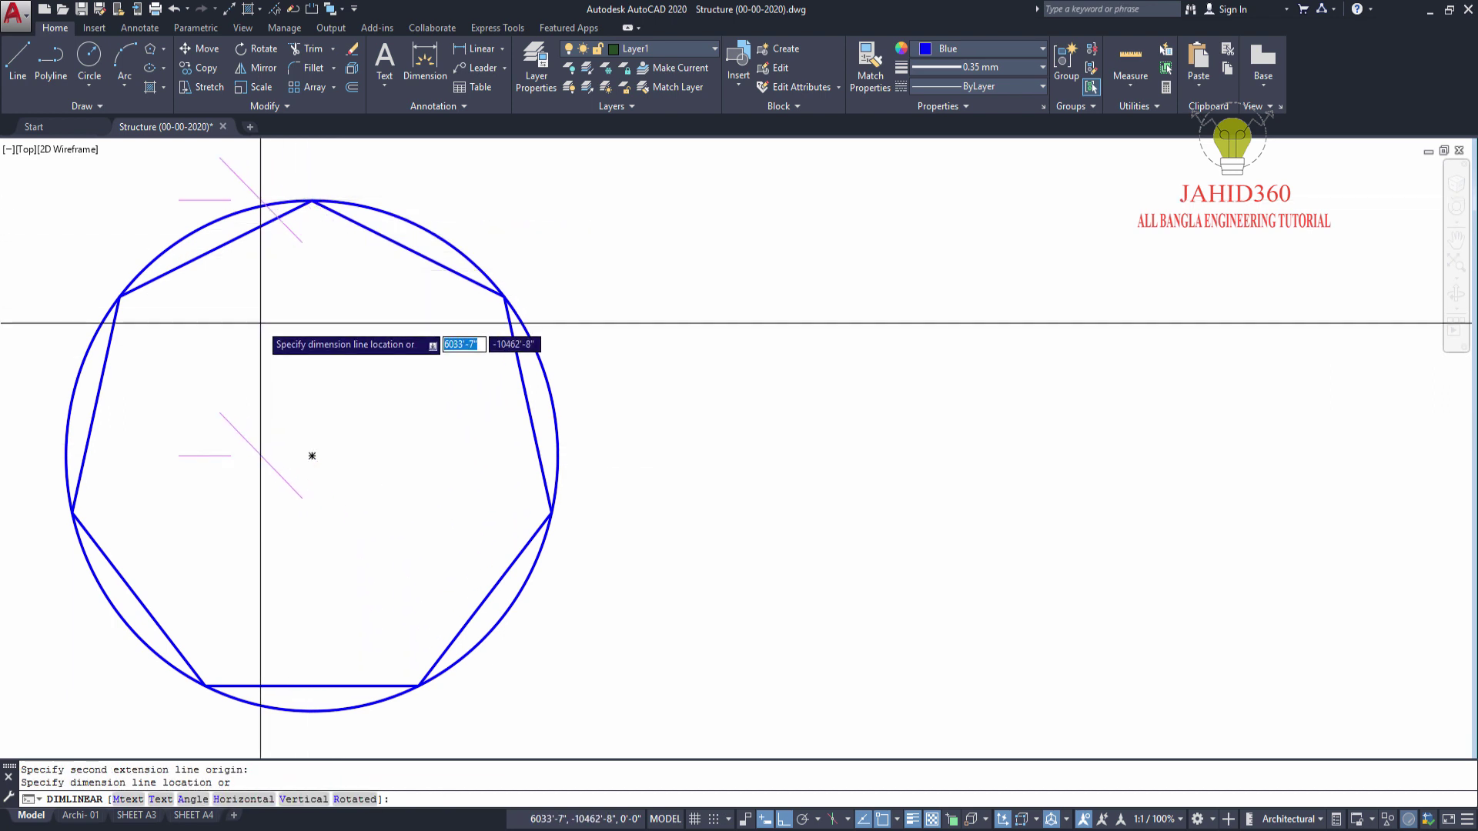
mouse_move(312, 456)
middle_down()
mouse_move(630, 564)
mouse_move(510, 505)
mouse_move(361, 509)
middle_up()
scroll(510, 506, down, 3)
click(322, 492)
scroll(367, 472, up, 2)
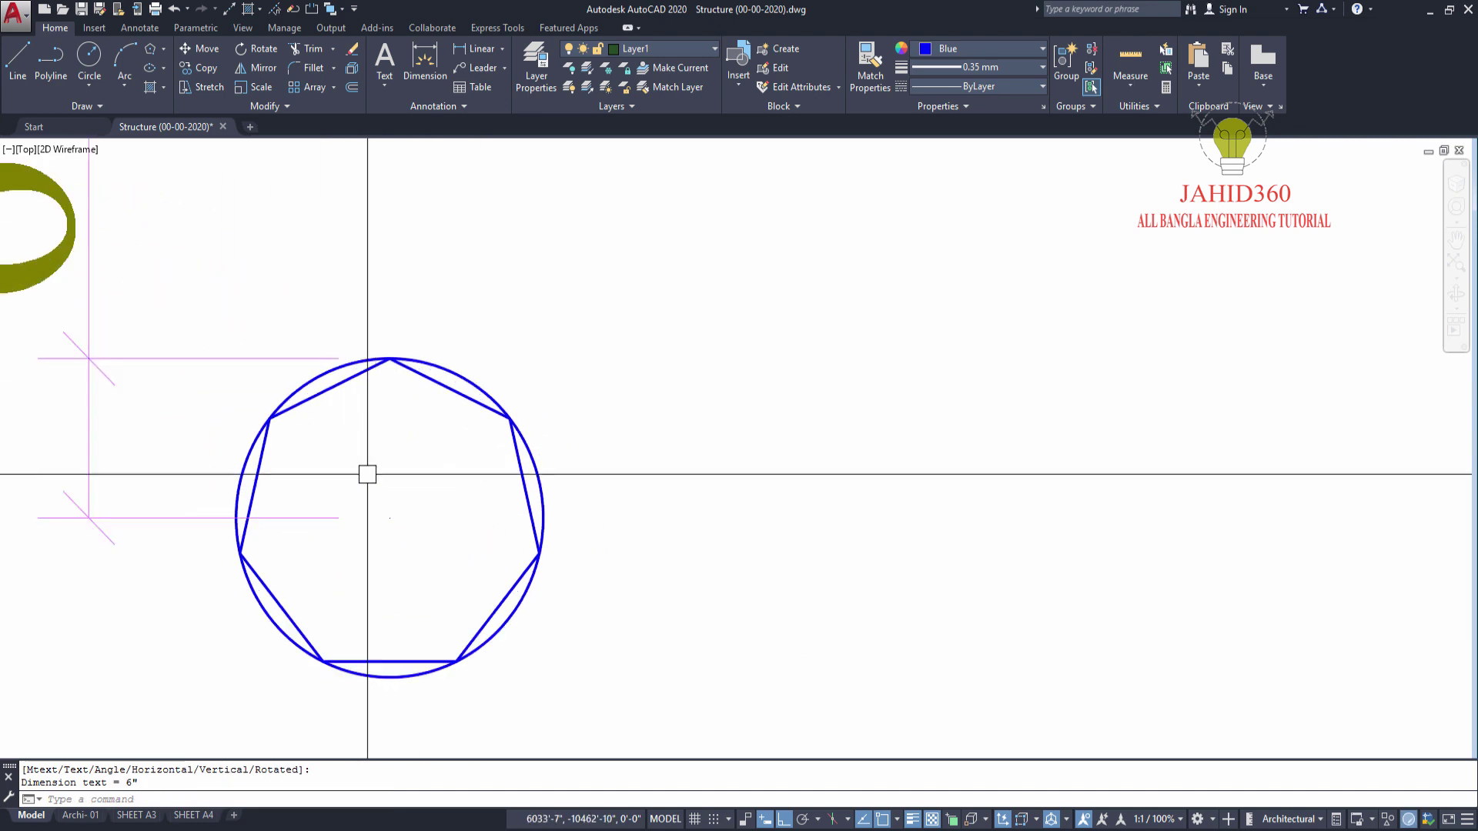
scroll(363, 446, up, 2)
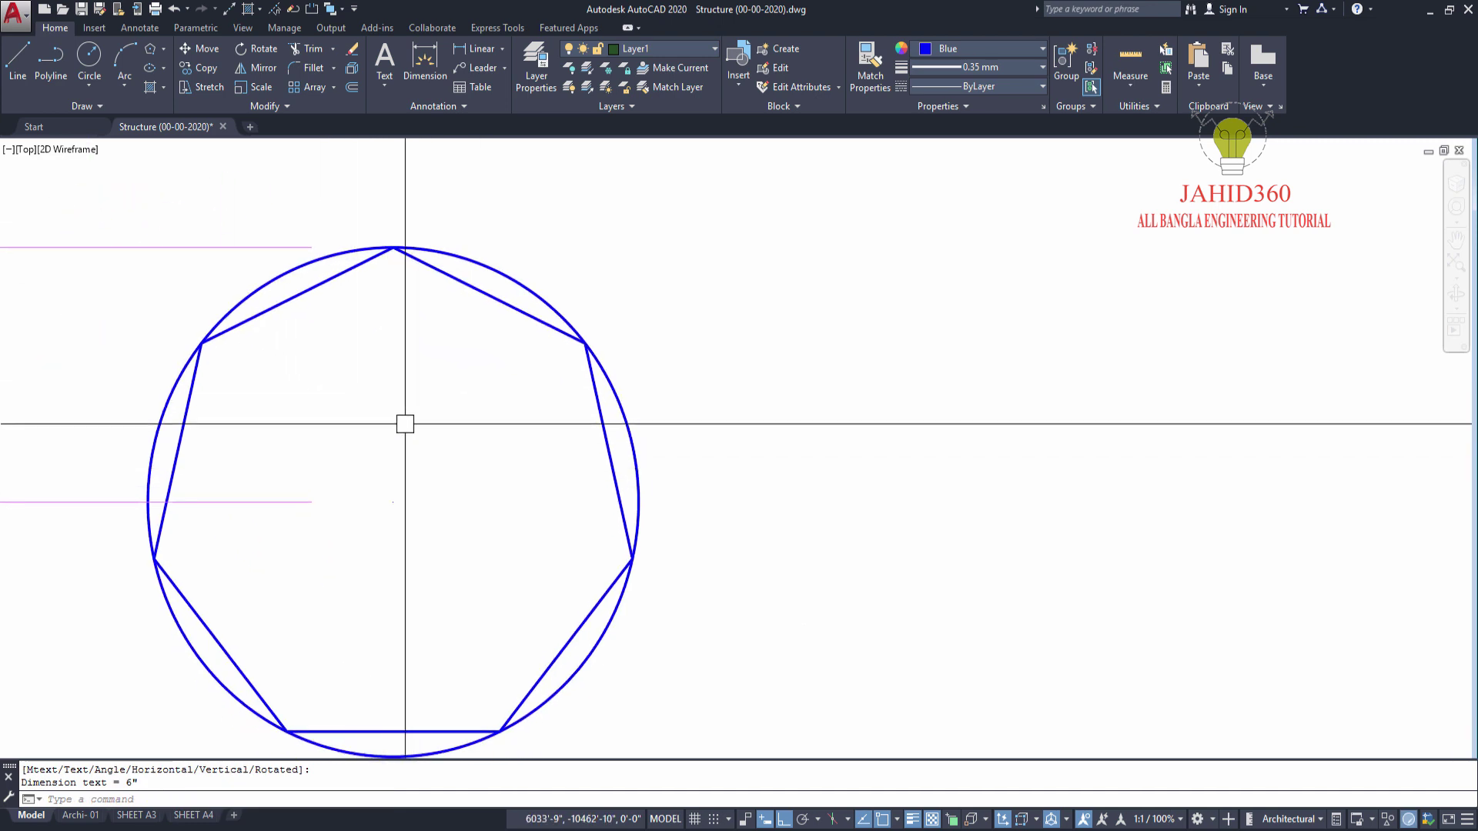
- Add an aligned 5" dimension from the centre, then delete it
click(503, 51)
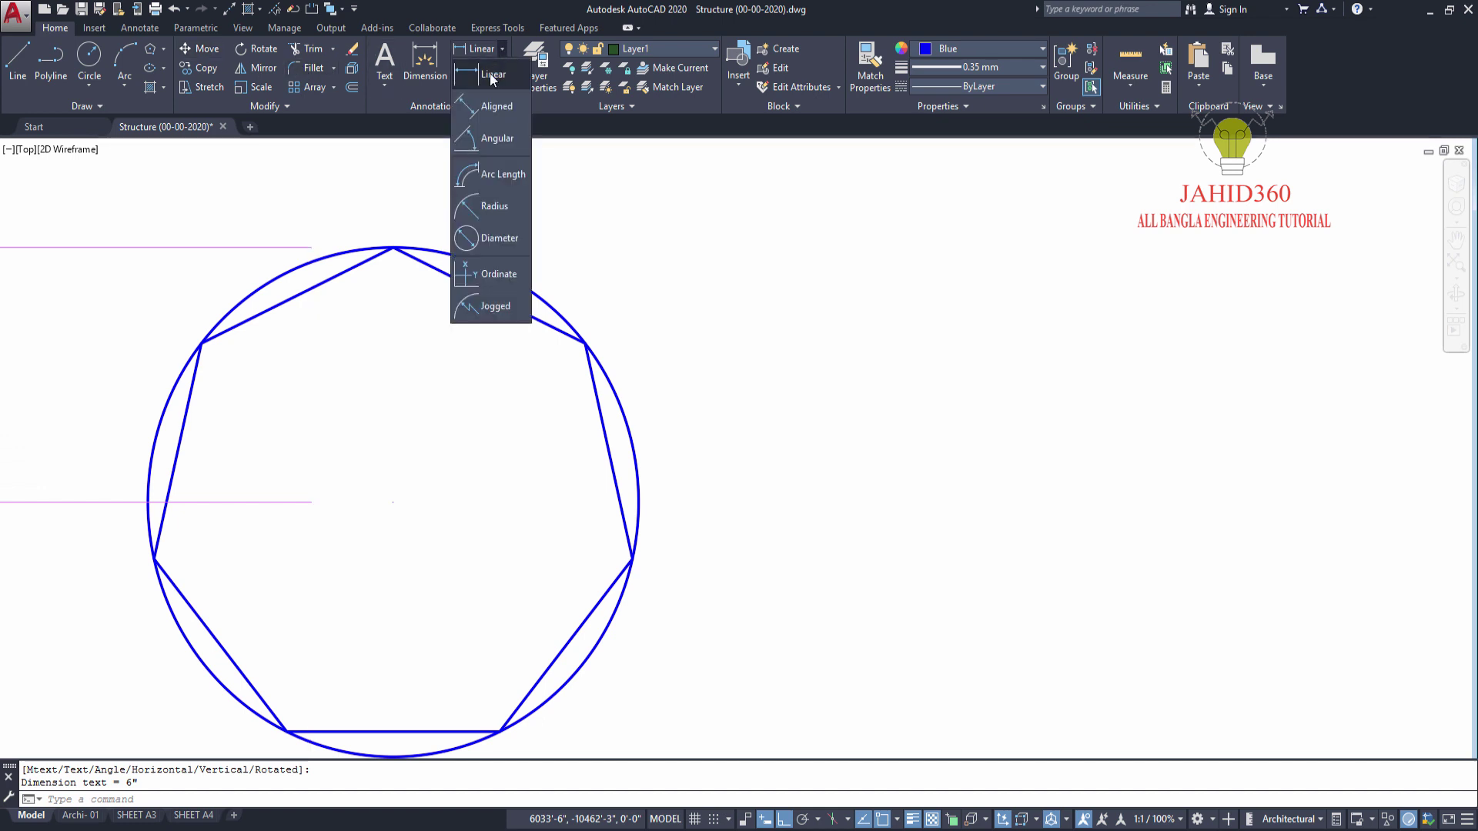
click(490, 108)
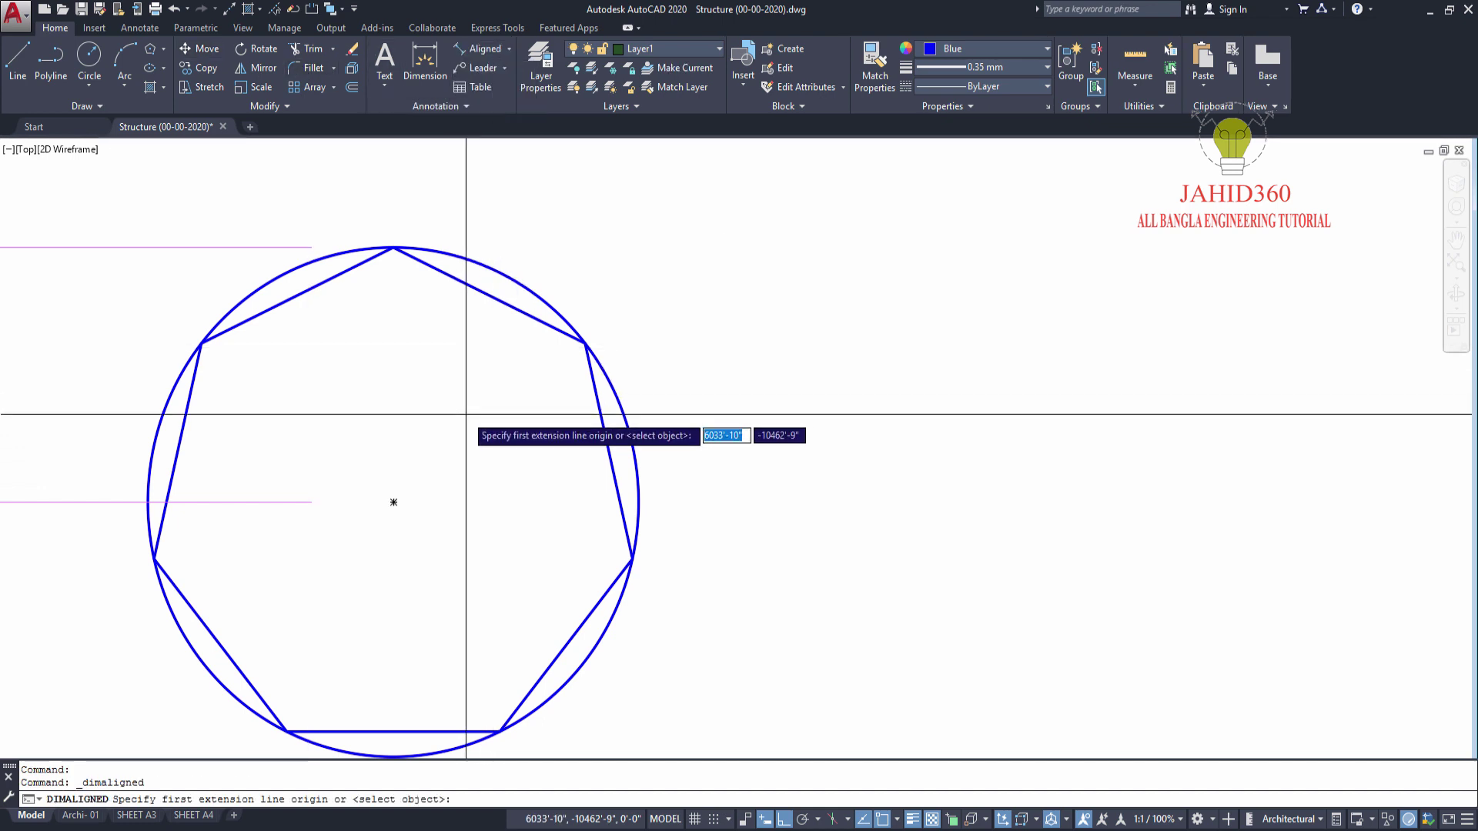
click(402, 501)
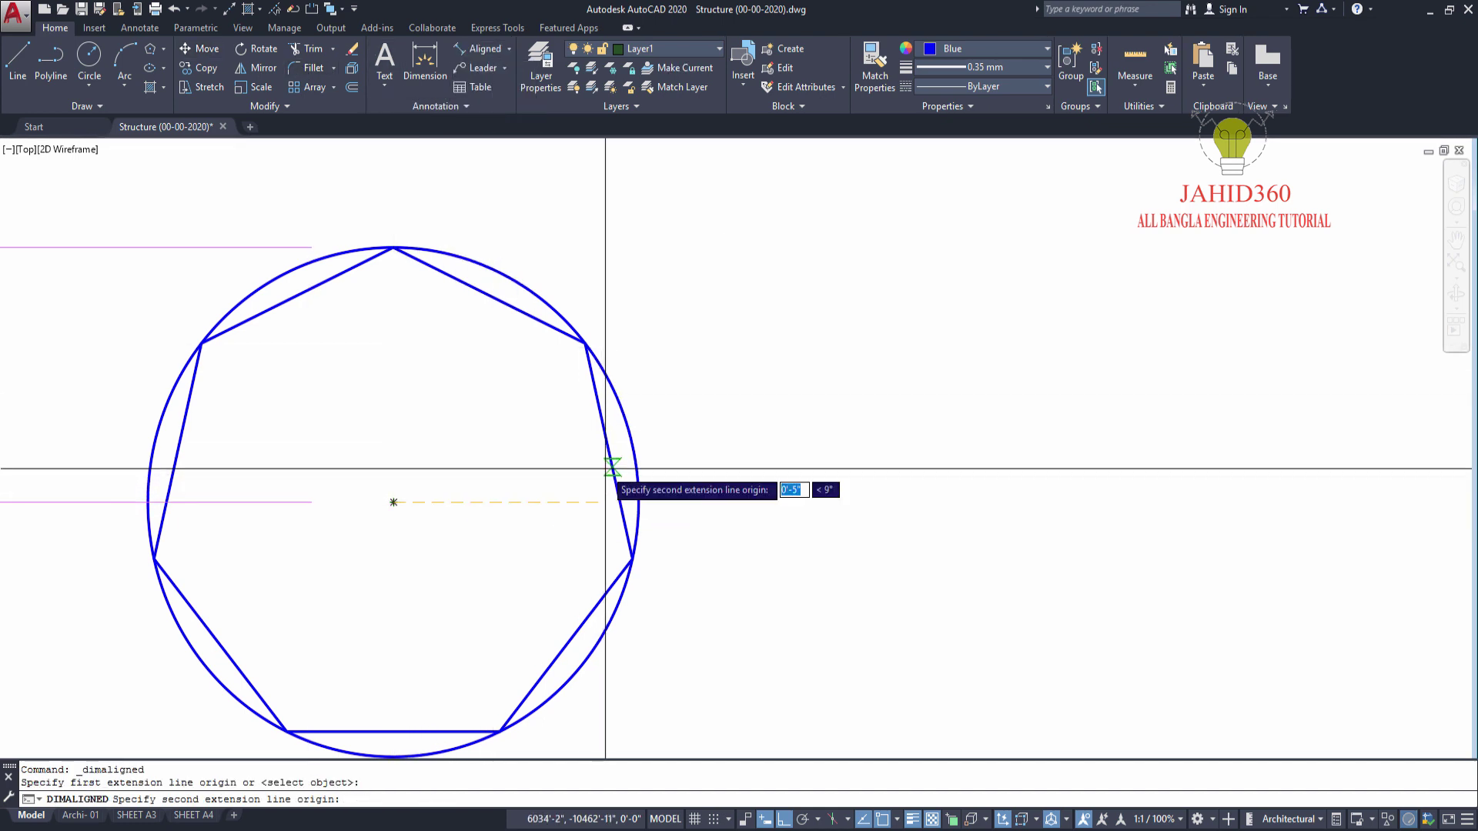
scroll(609, 451, down, 6)
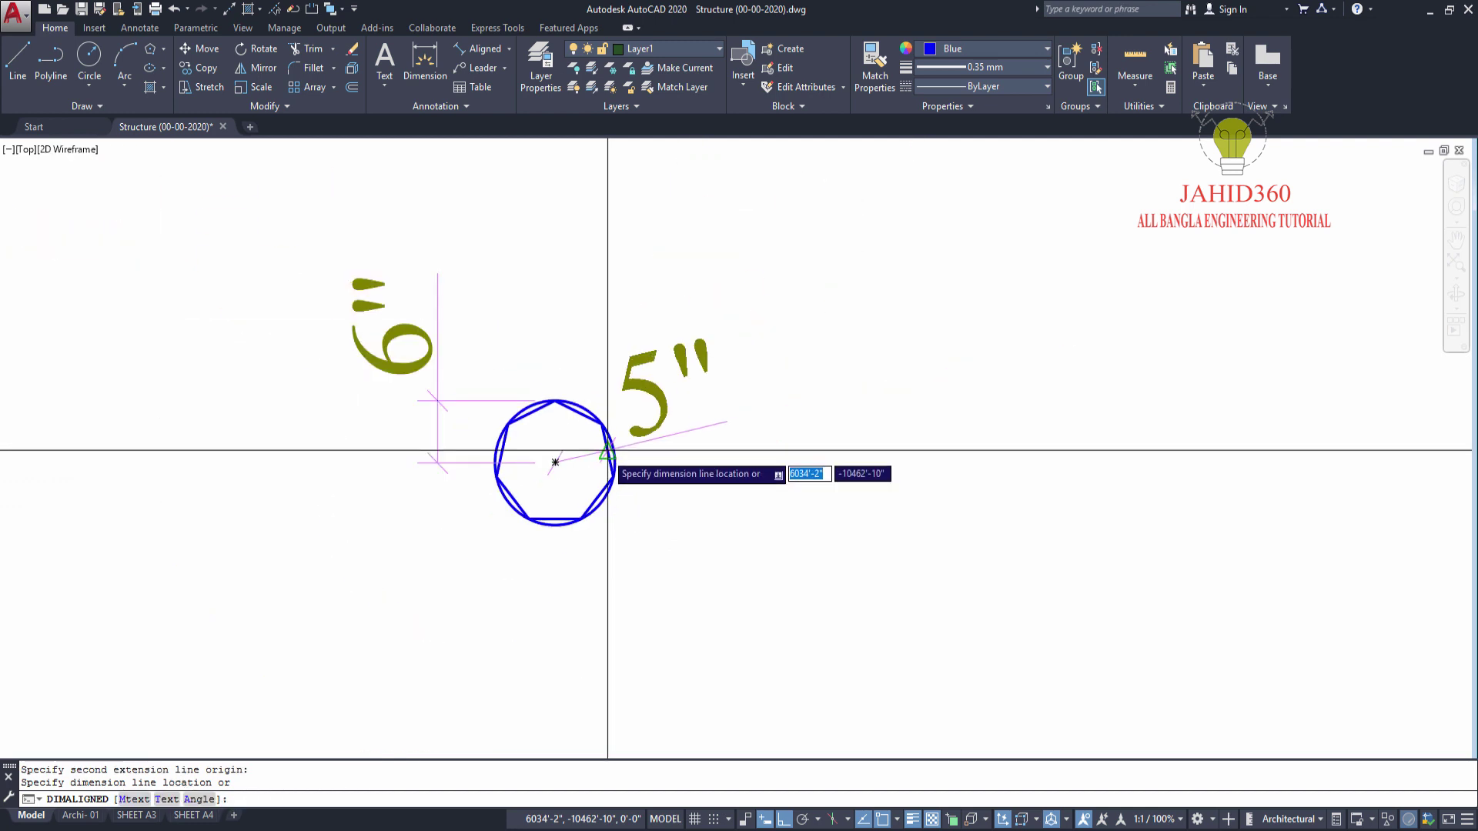
click(644, 581)
scroll(604, 452, up, 4)
scroll(593, 461, down, 2)
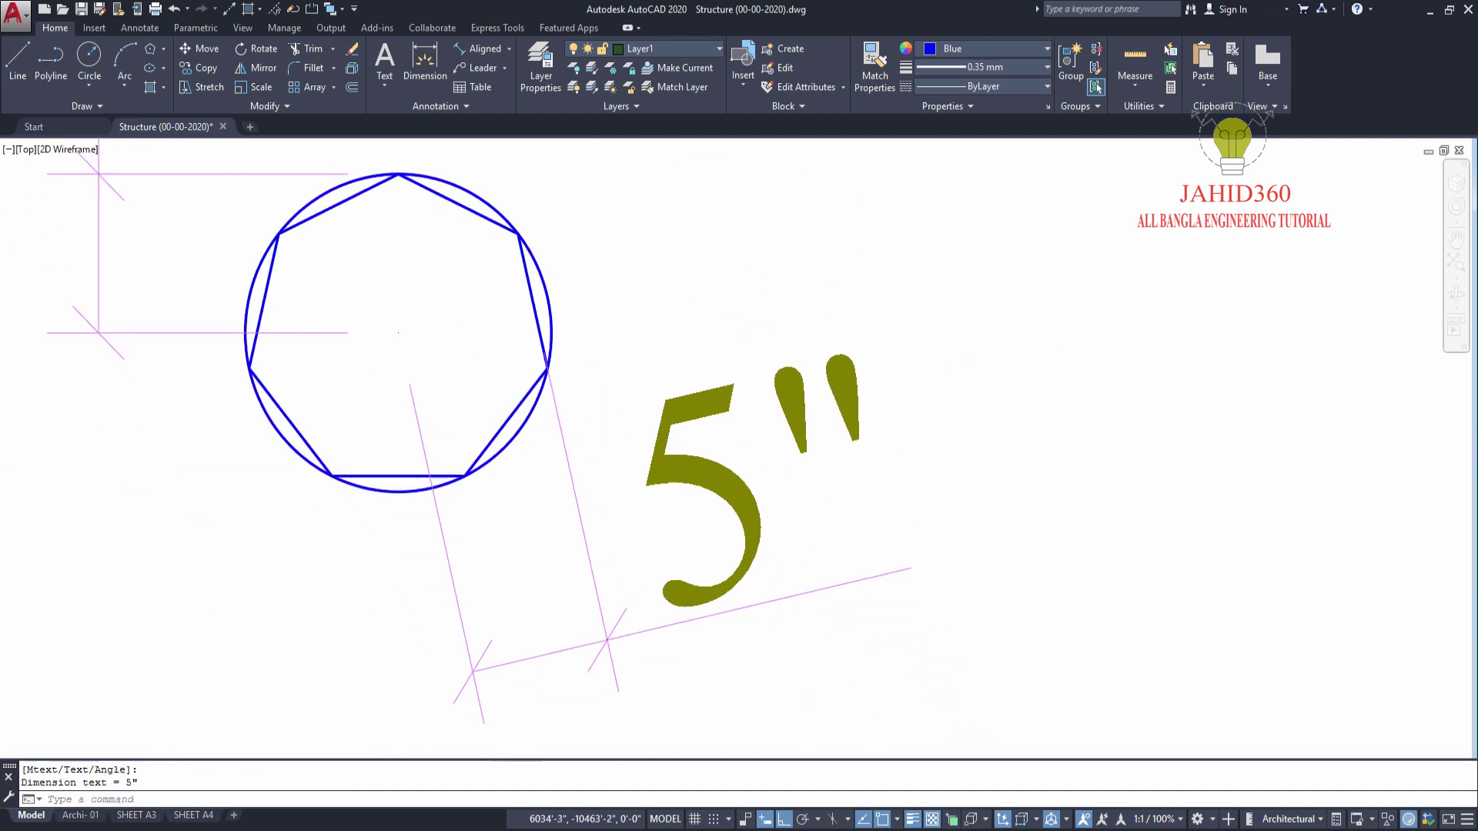
scroll(576, 485, down, 2)
key(Delete)
scroll(505, 413, up, 2)
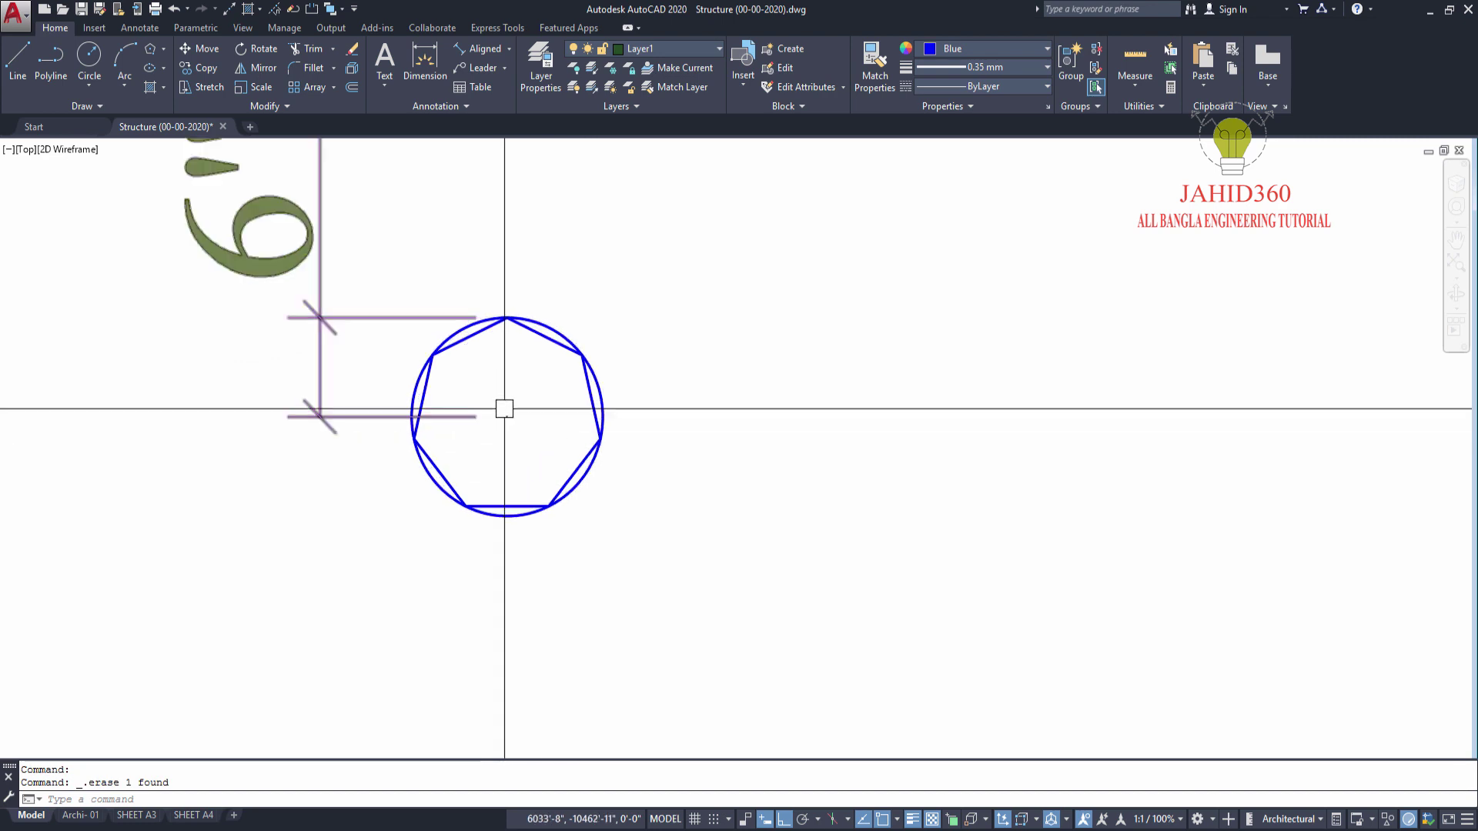
scroll(501, 333, up, 4)
scroll(514, 312, down, 2)
scroll(389, 360, down, 4)
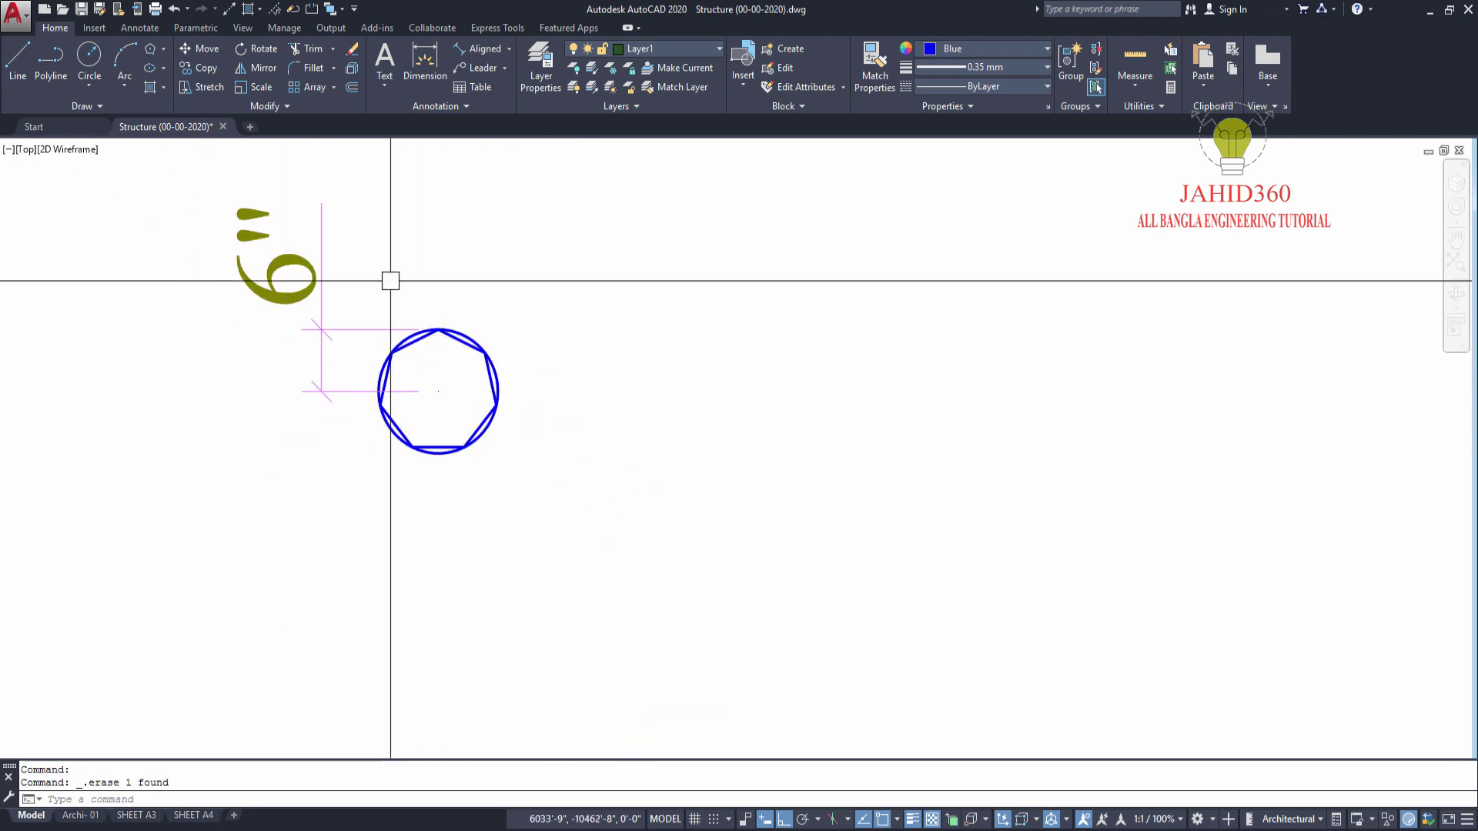
- Add two 6" aligned dimensions from the heptagon centre to its outline
click(438, 391)
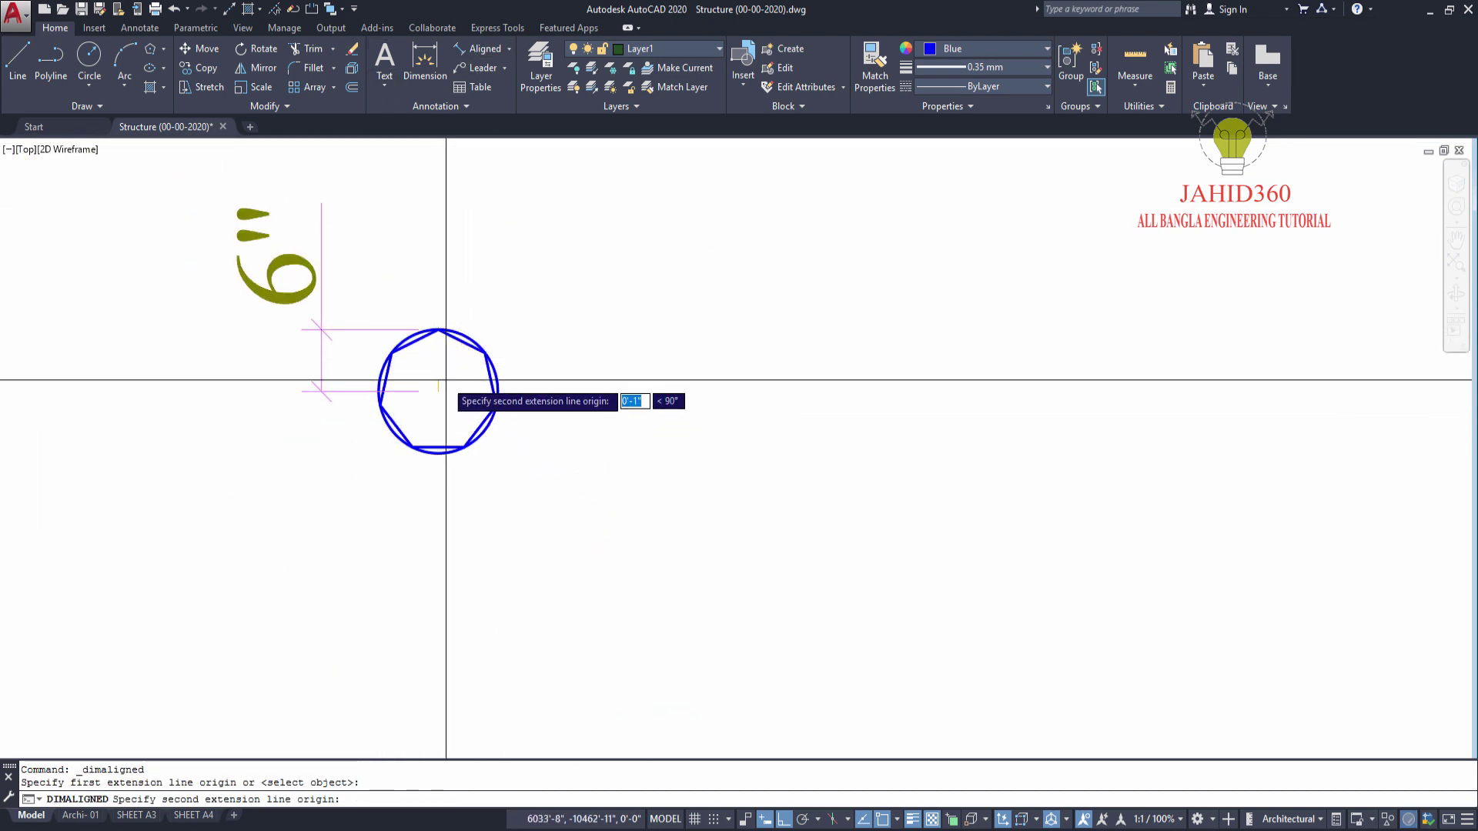
scroll(464, 364, up, 4)
click(519, 334)
scroll(519, 334, down, 2)
scroll(585, 415, down, 2)
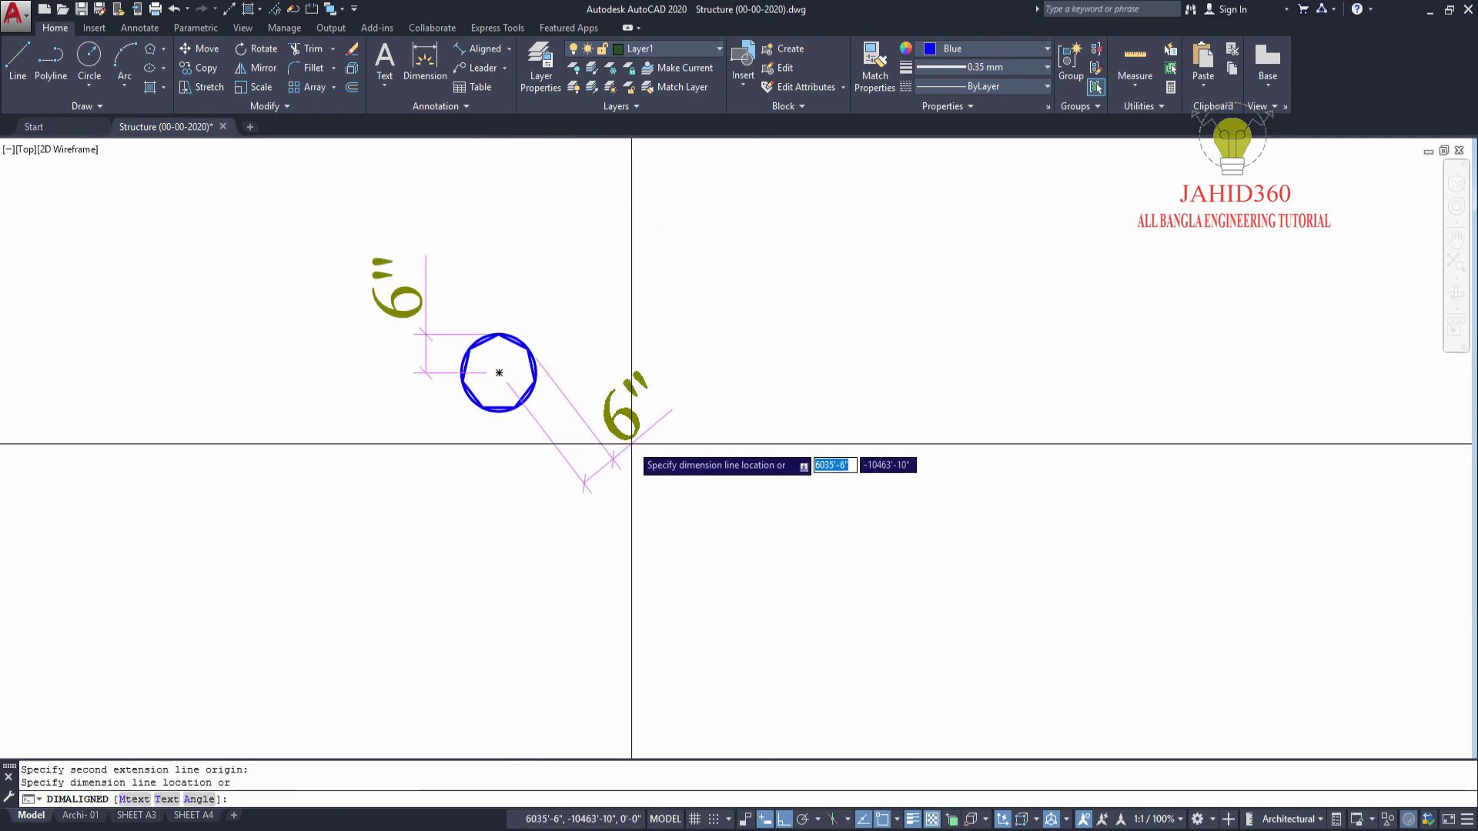
click(628, 450)
key(Return)
scroll(436, 336, up, 4)
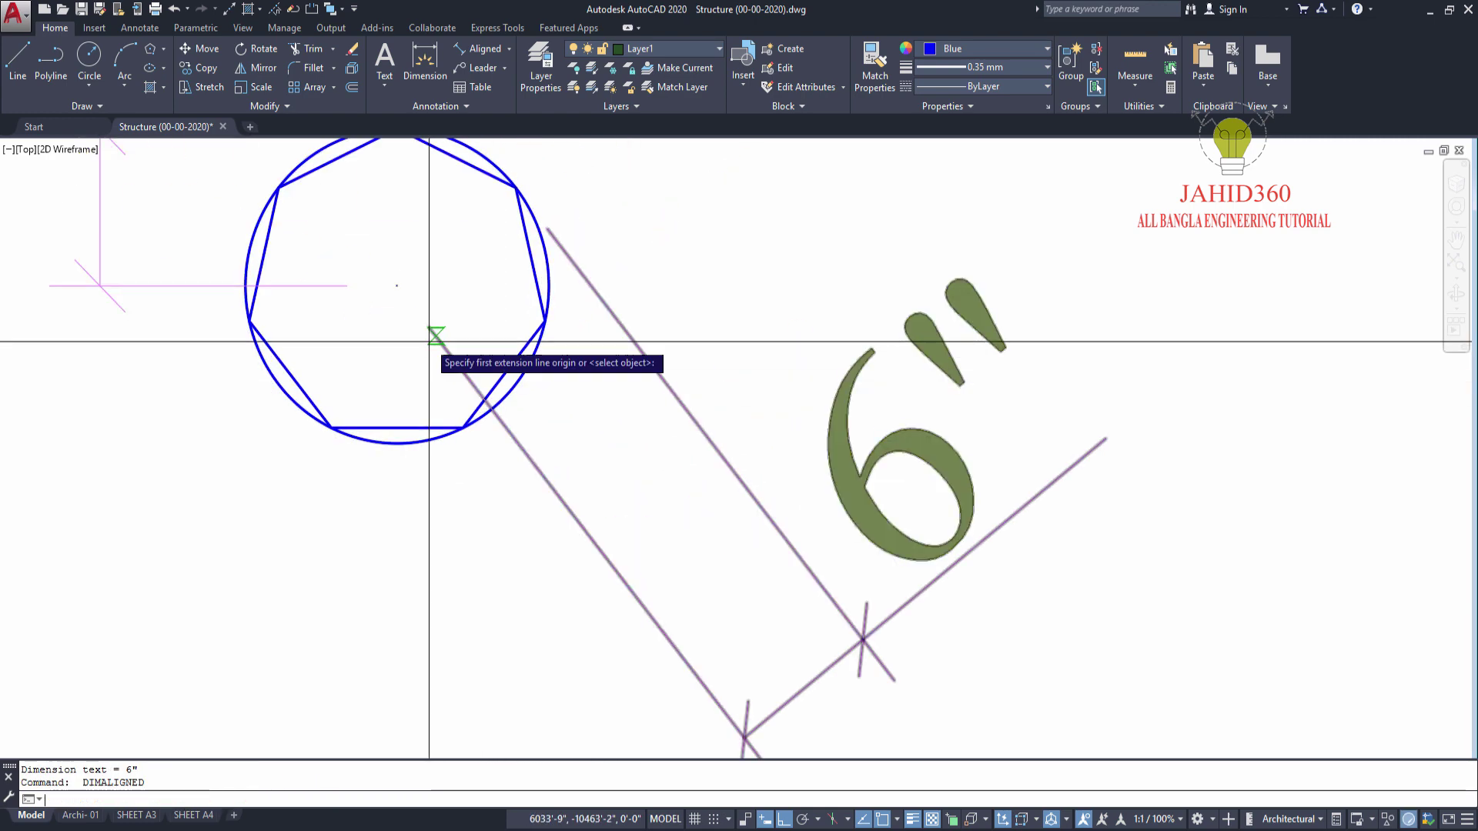
click(397, 285)
click(330, 427)
scroll(281, 467, down, 2)
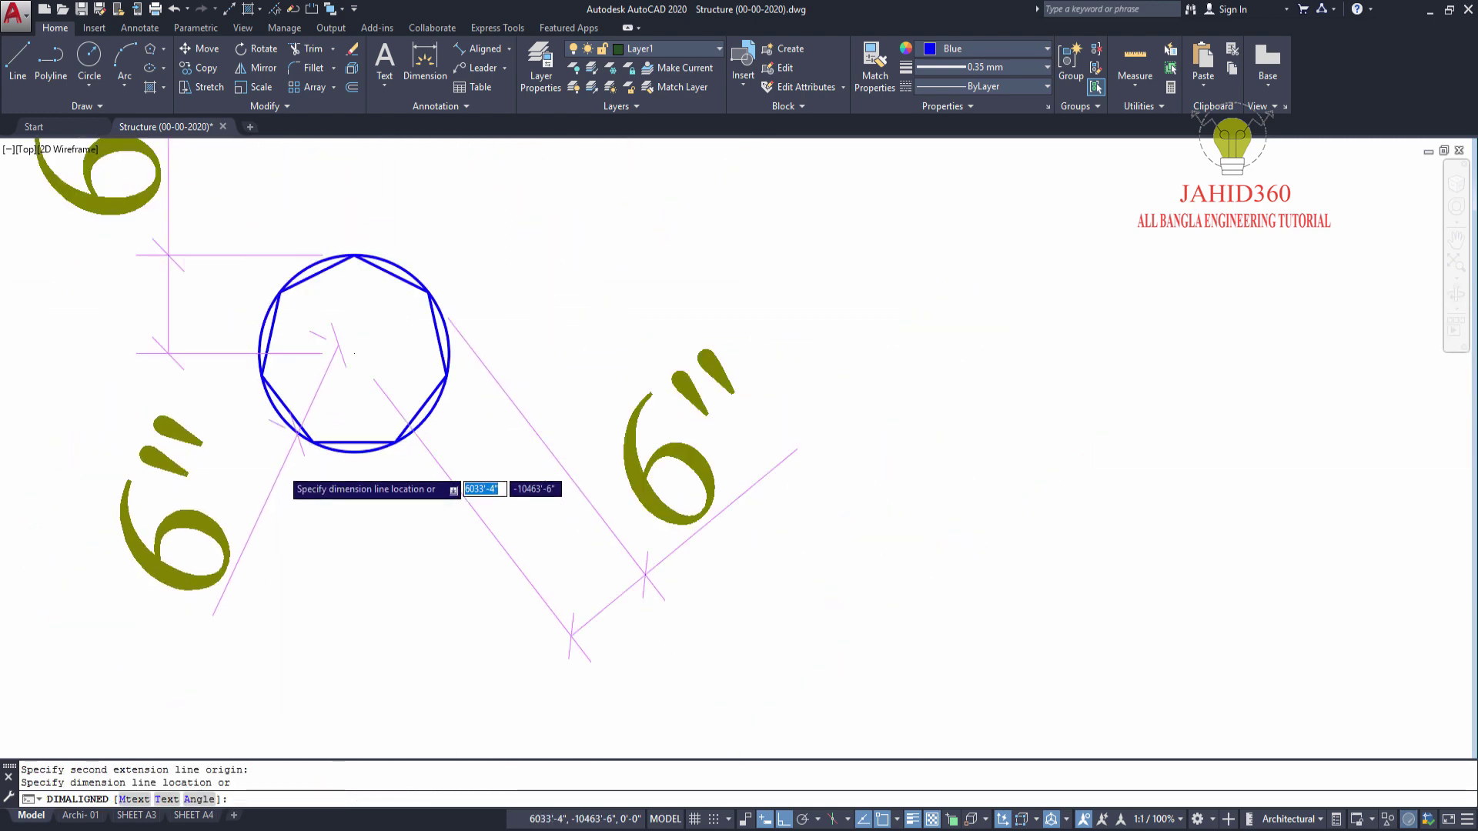
scroll(307, 502, down, 2)
click(307, 502)
- Window-select and erase all the dimensions, including the leftover vertical 6" one
click(459, 535)
click(274, 488)
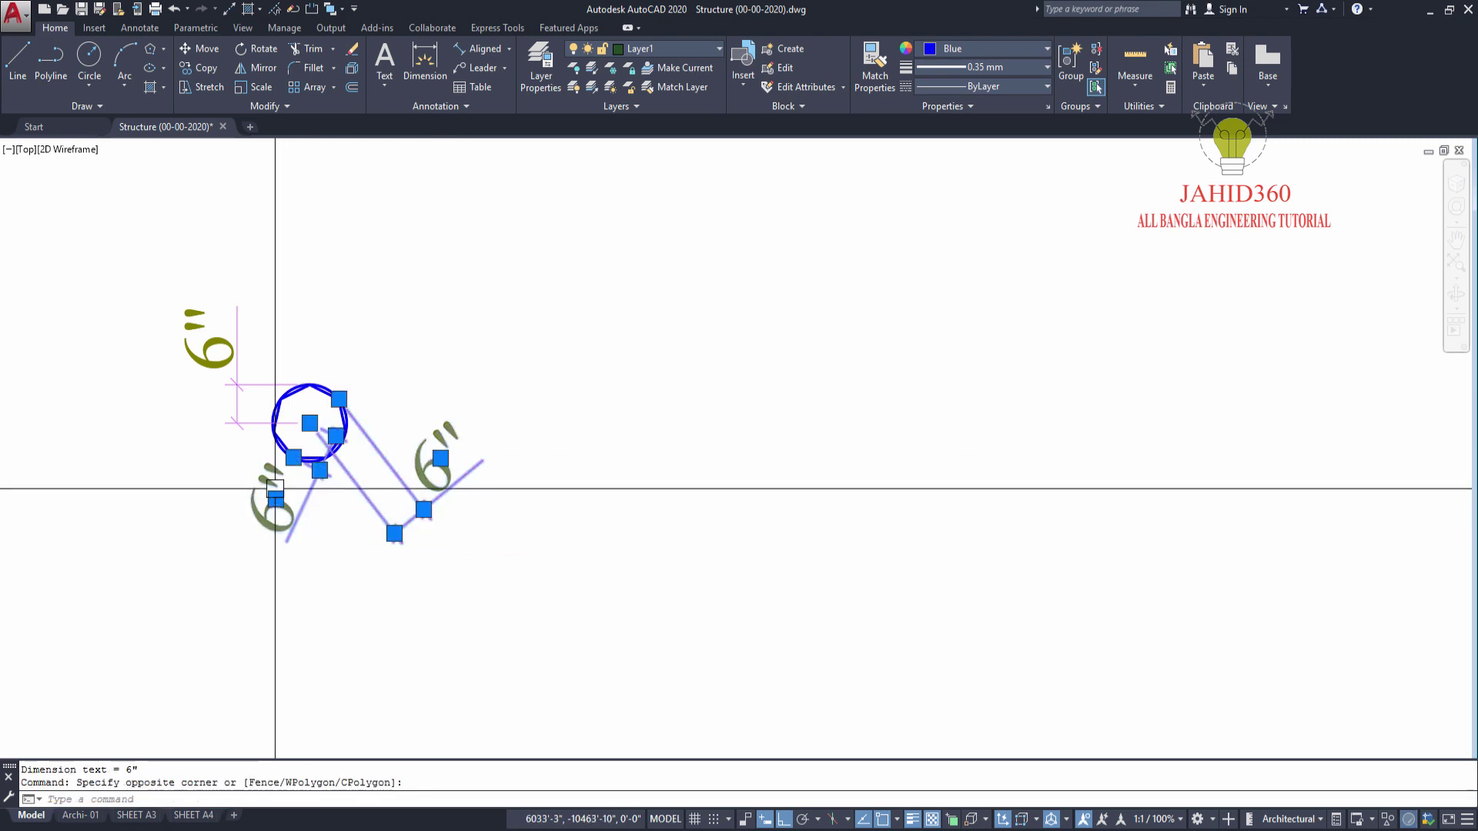
key(Delete)
click(234, 412)
key(Delete)
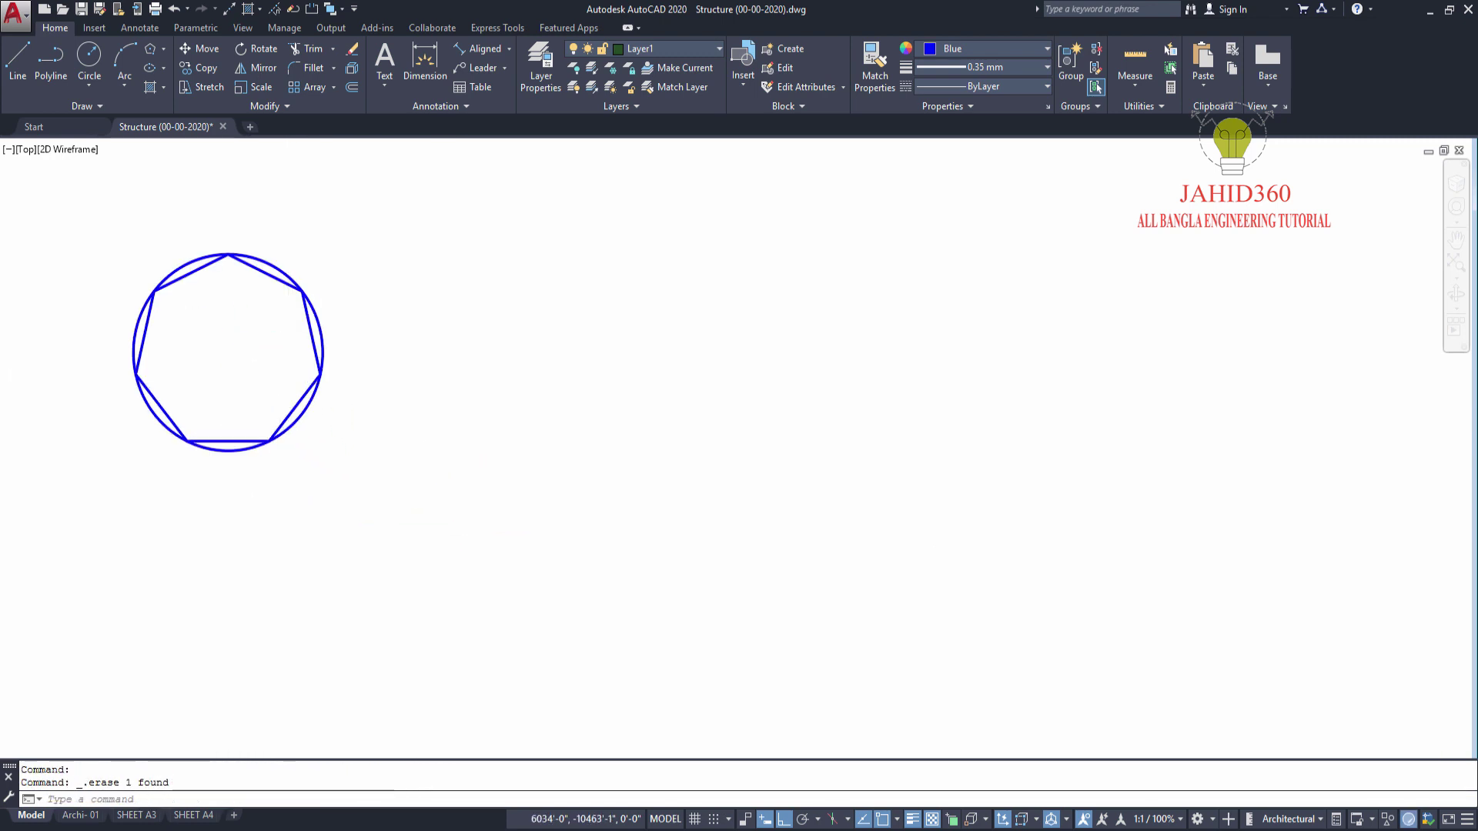
- Start a 7-sided polygon with its centre to the right of the first shape
scroll(280, 369, up, 2)
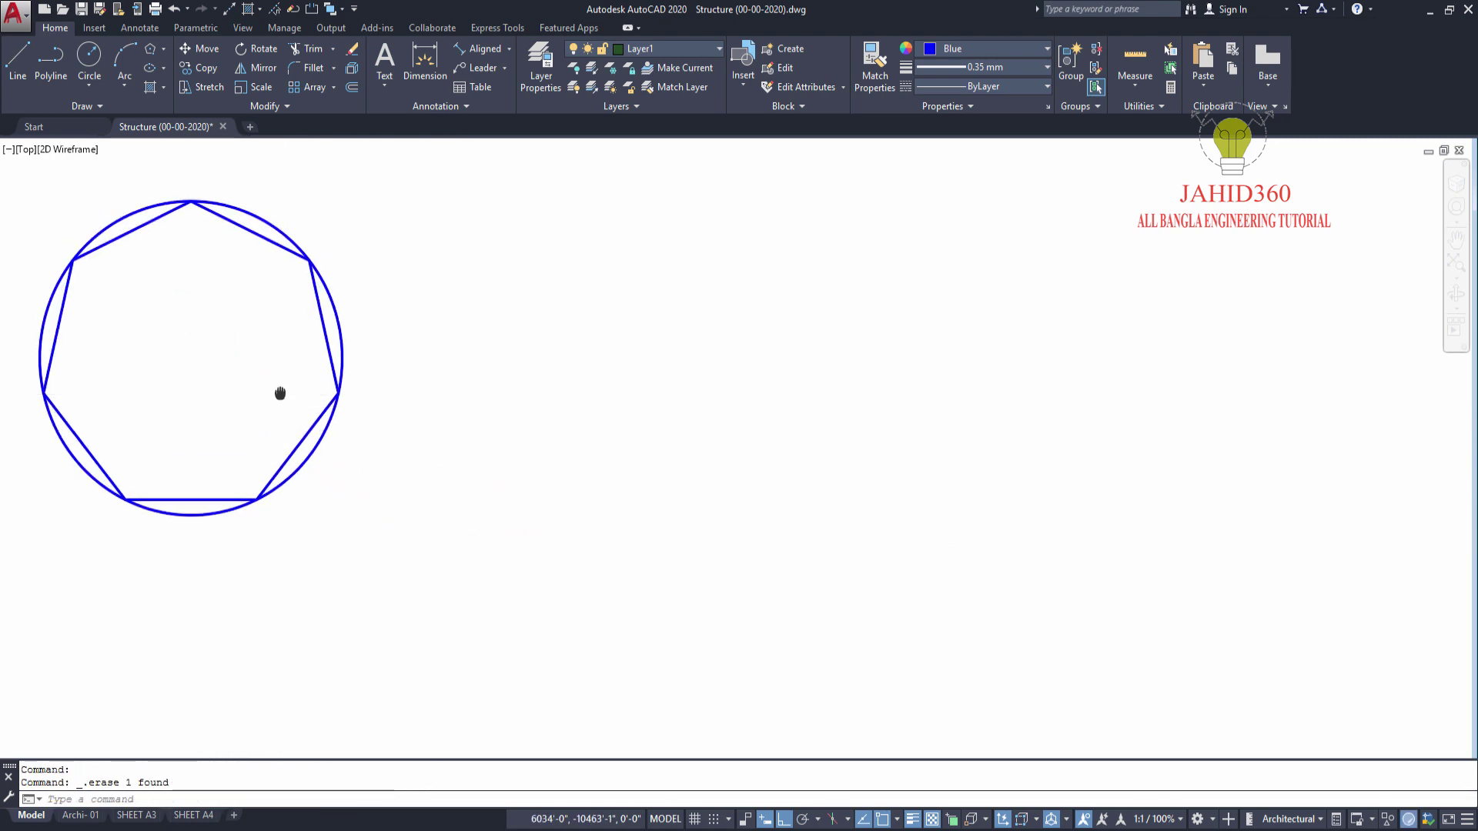
click(148, 46)
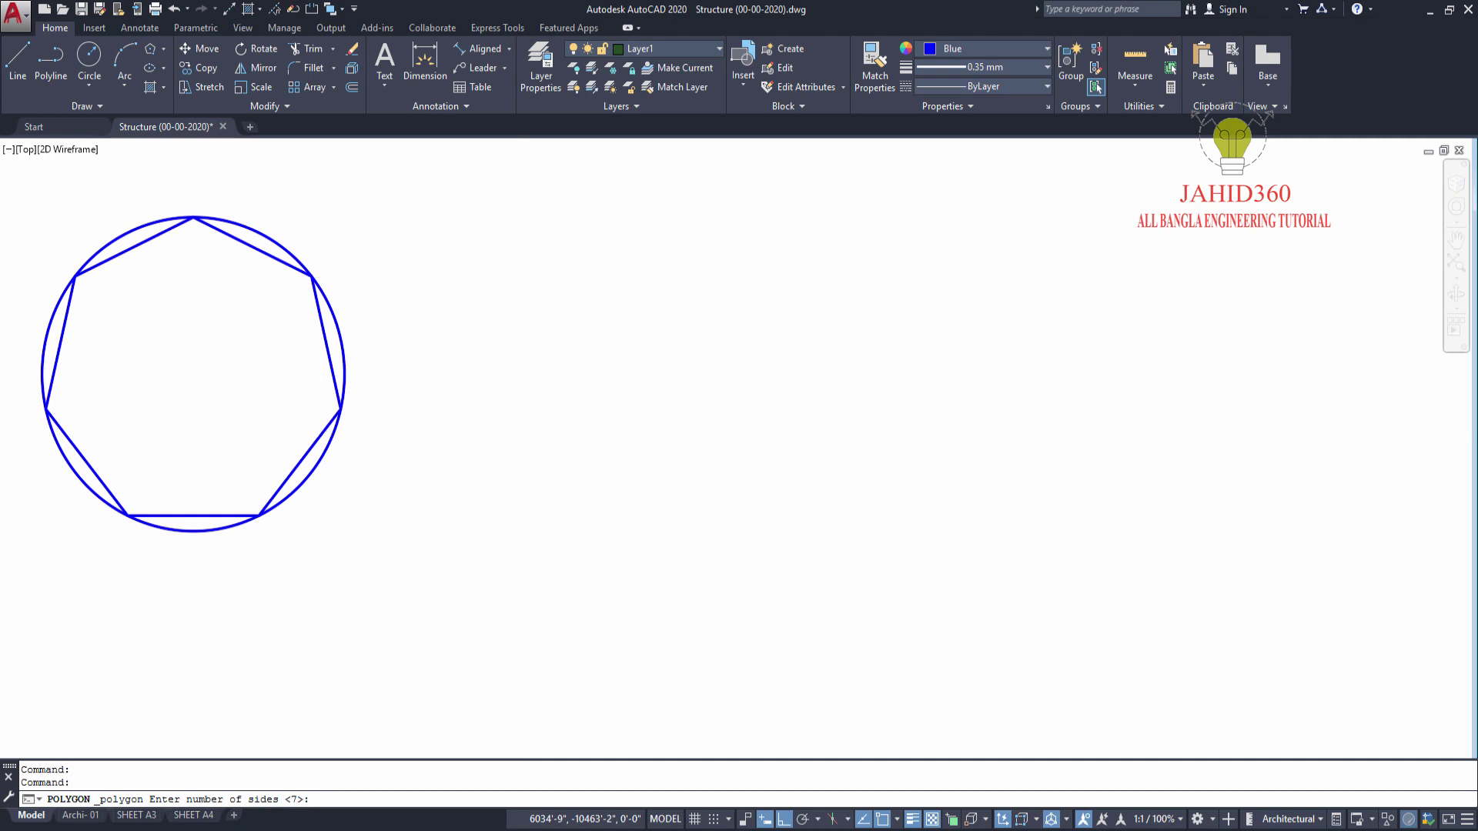
key(Return)
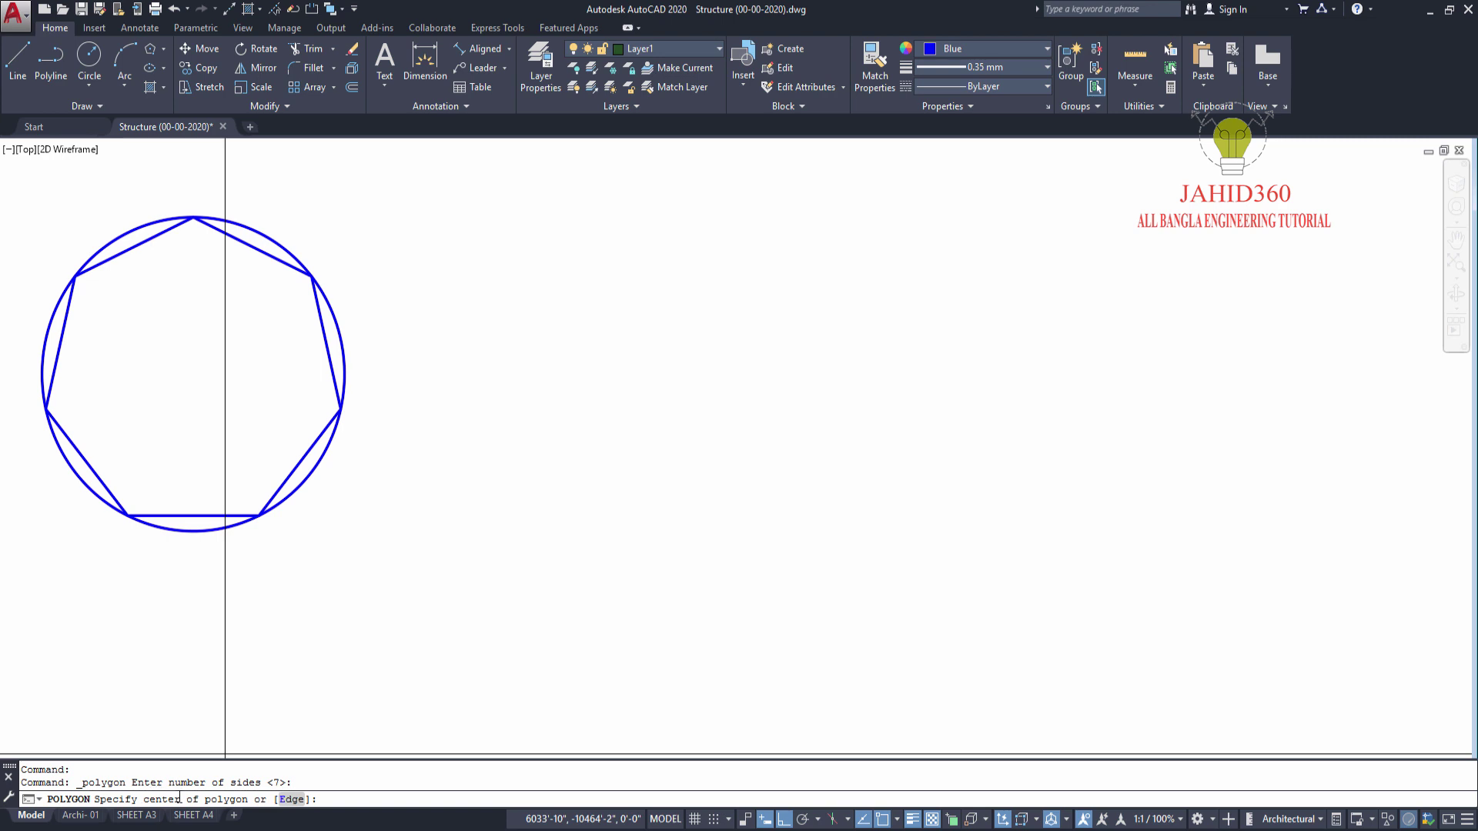
click(628, 387)
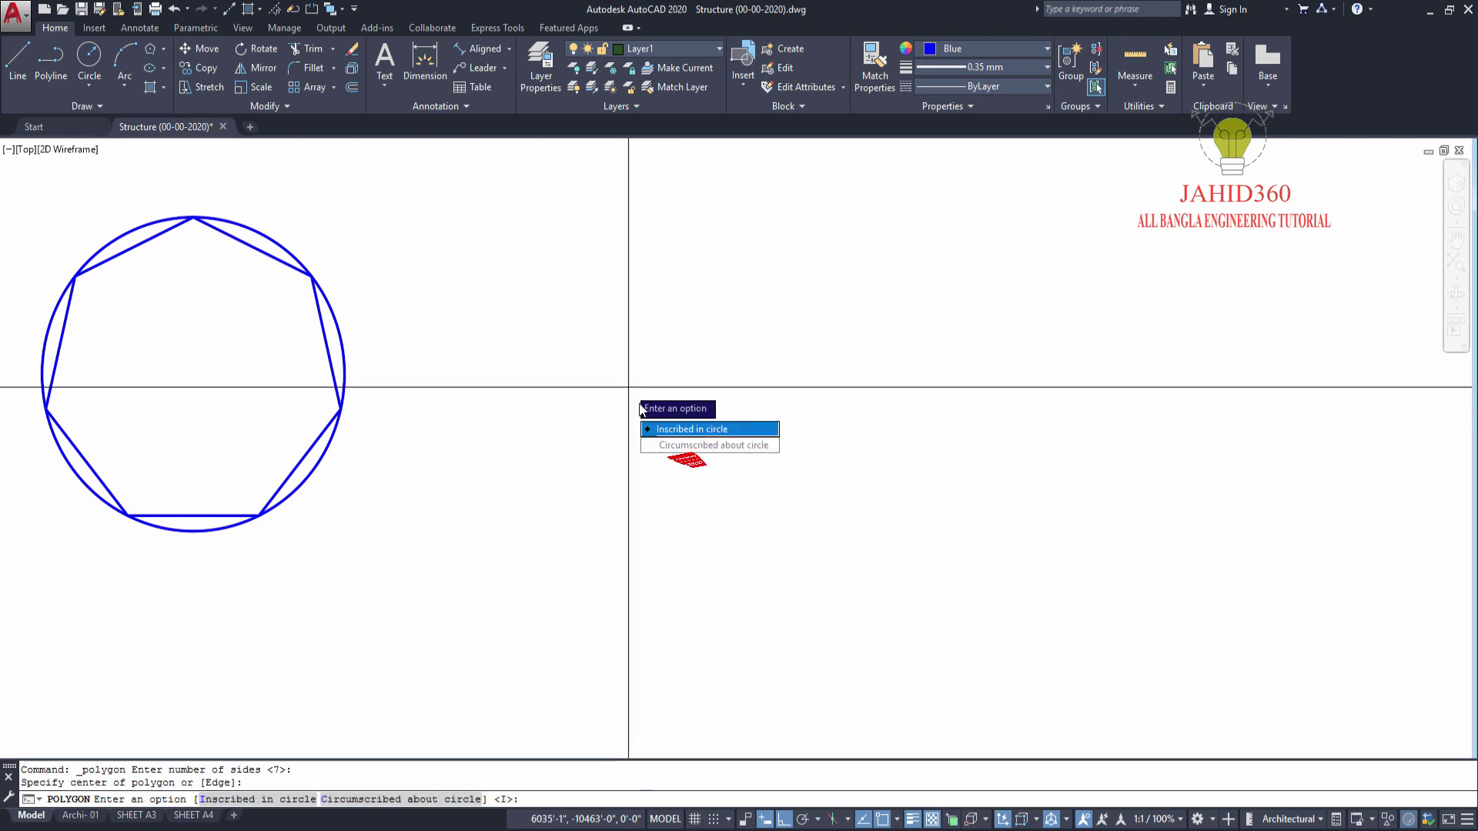
- Make the polygon circumscribed about a circle of radius 6
click(690, 446)
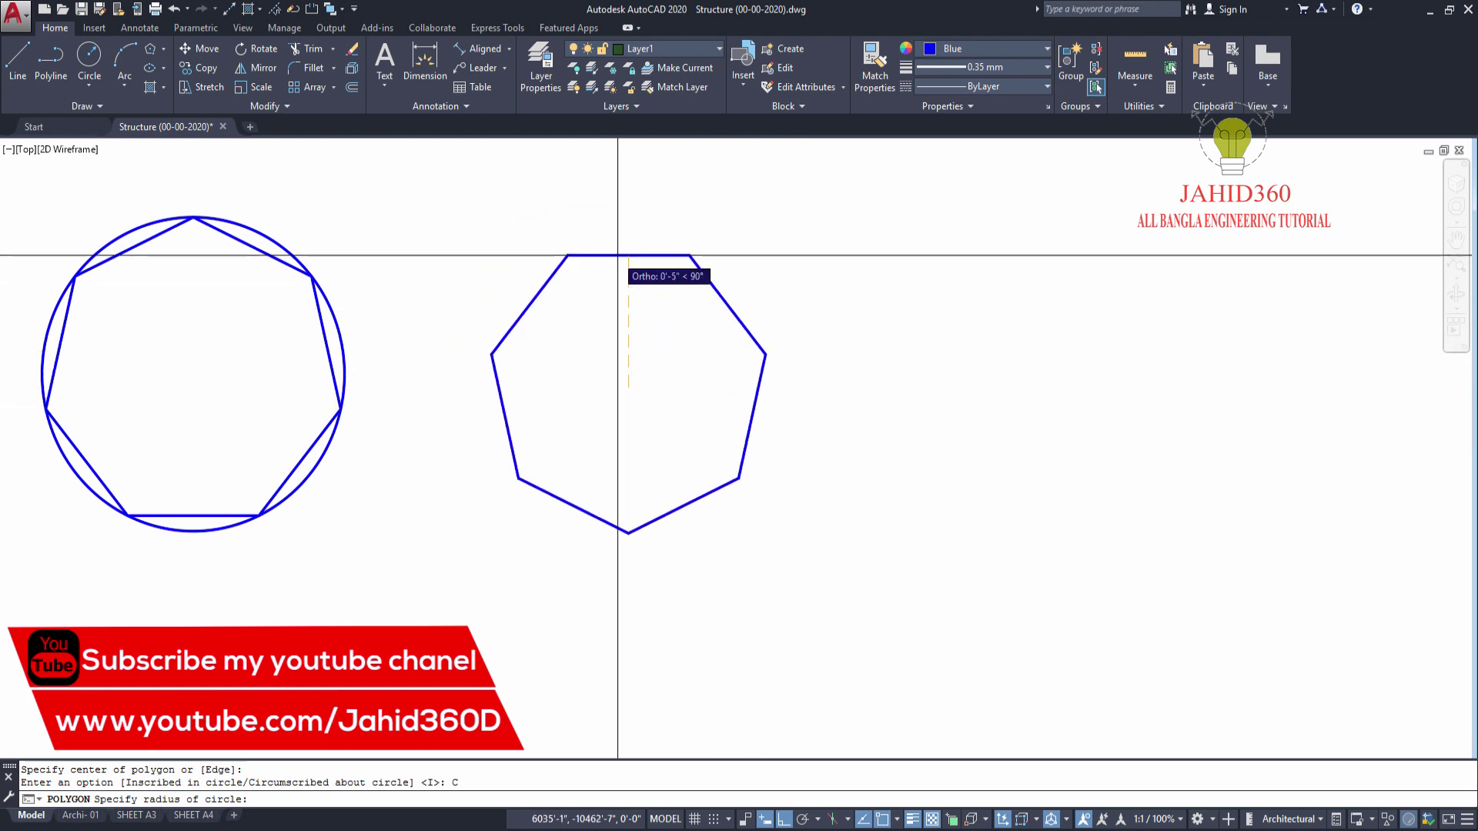
scroll(645, 270, up, 2)
scroll(709, 385, up, 2)
scroll(778, 492, up, 2)
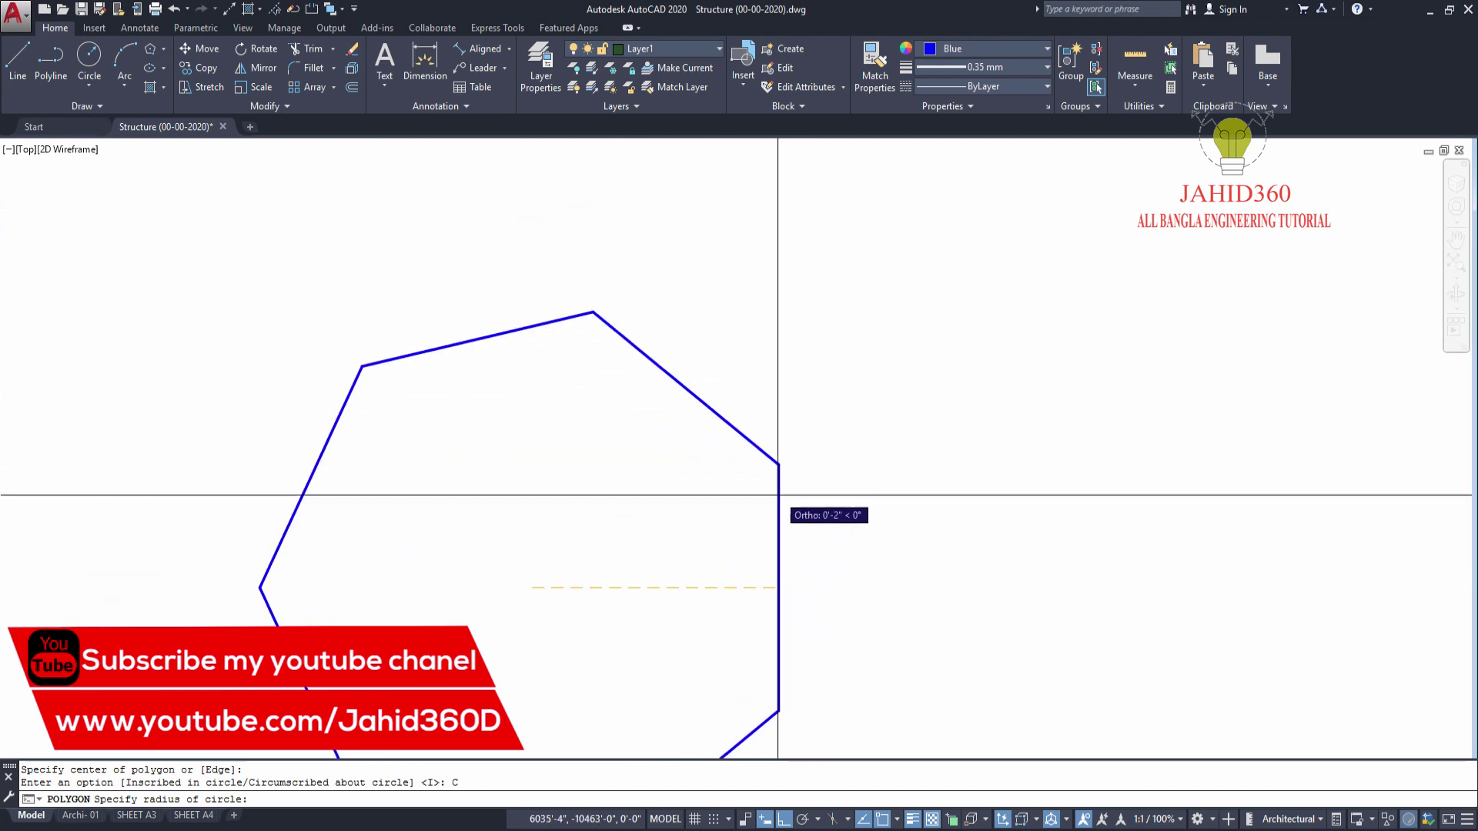
scroll(496, 397, up, 2)
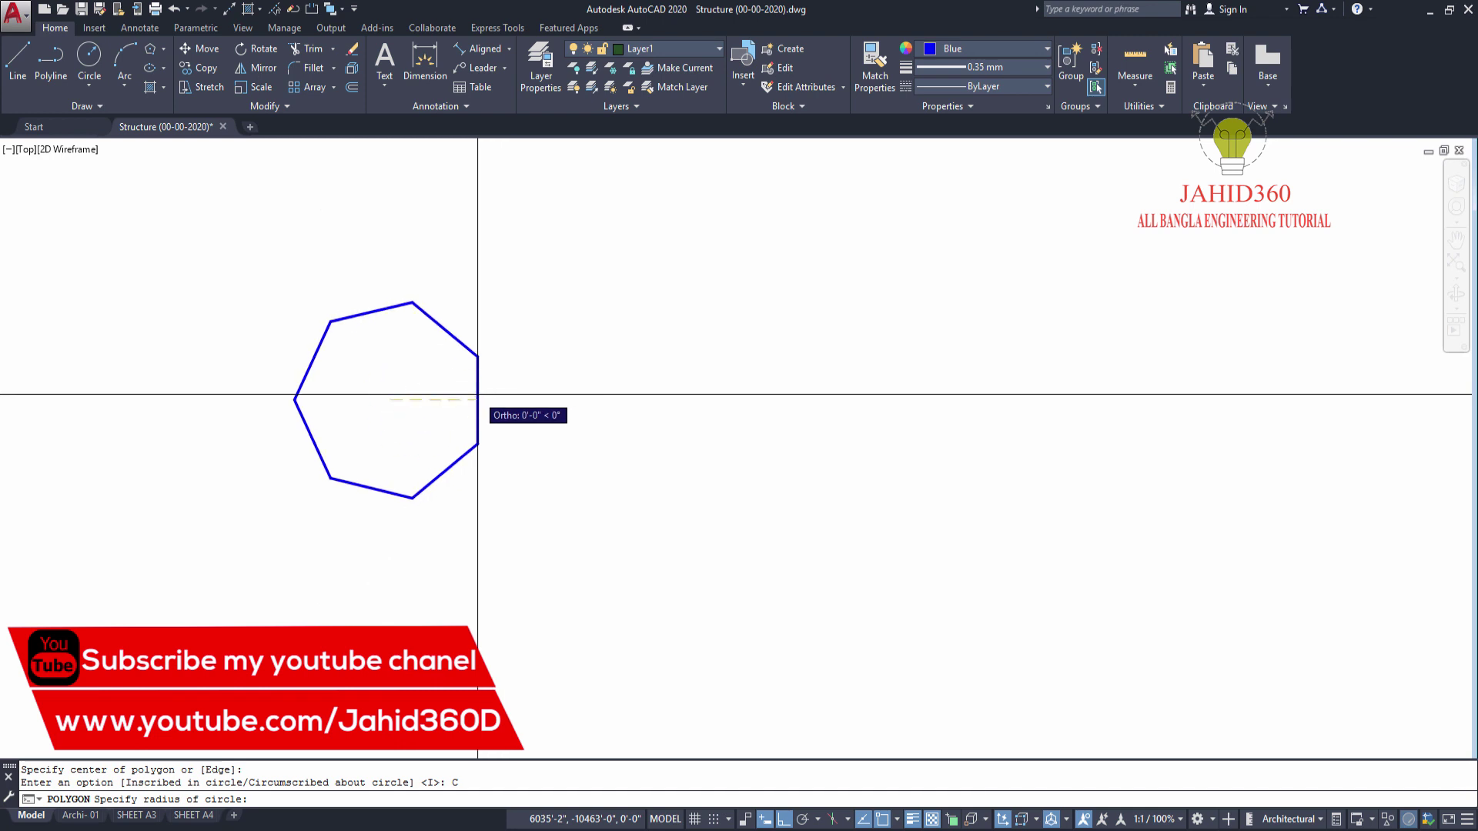
scroll(479, 397, up, 2)
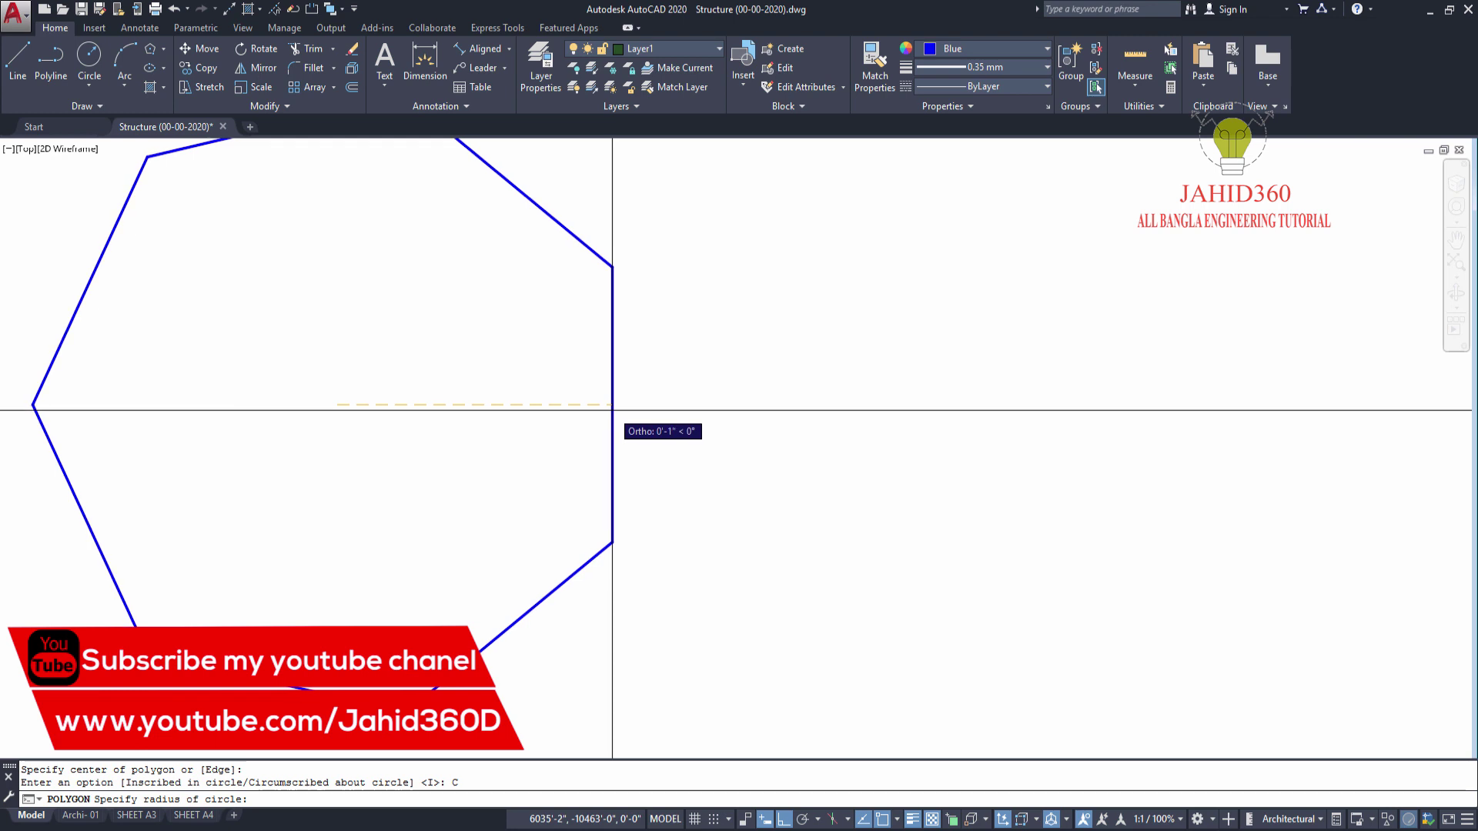
text(6)
key(Return)
scroll(561, 436, up, 5)
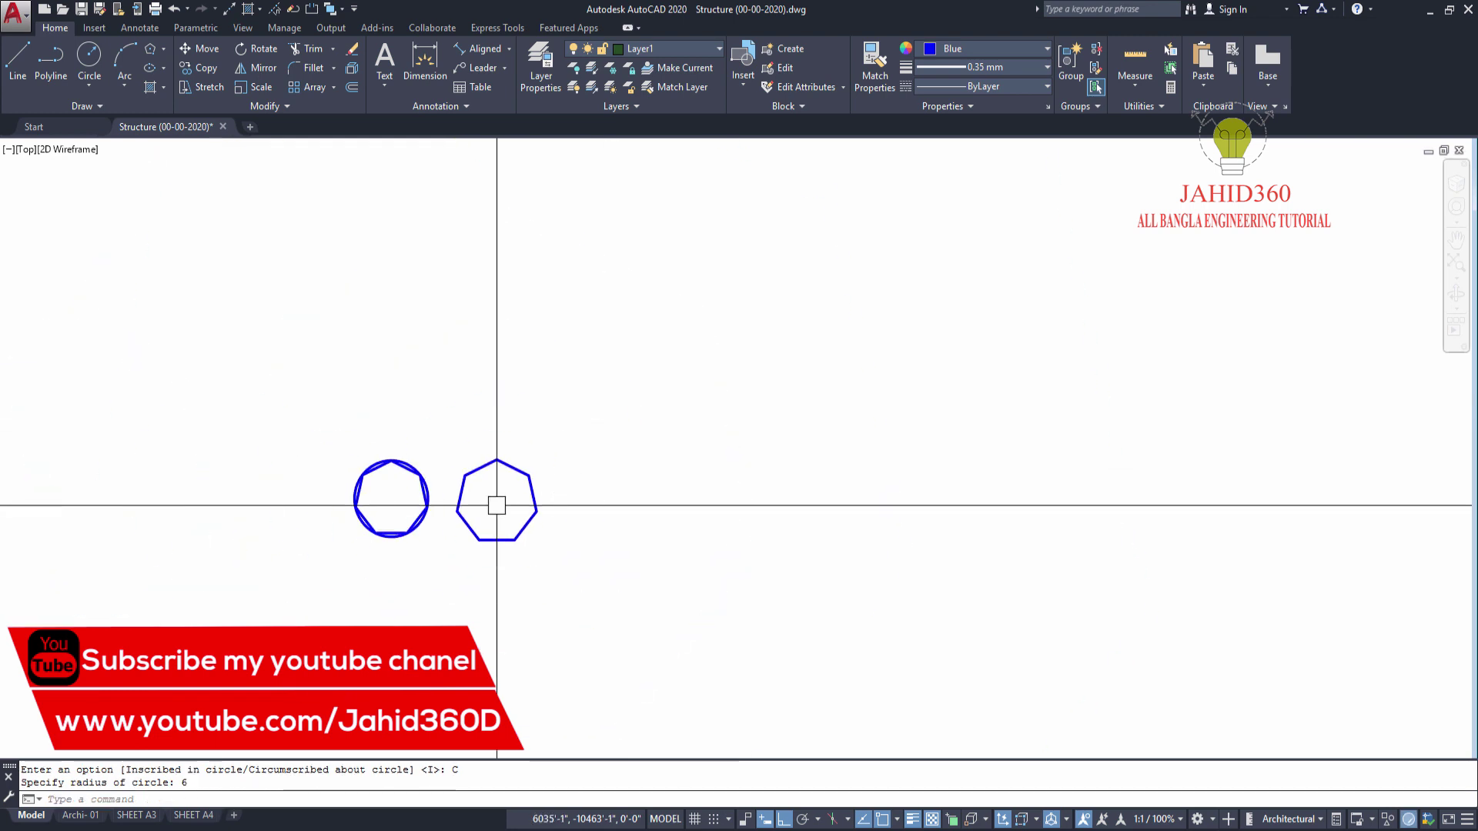
scroll(488, 501, up, 3)
scroll(472, 511, up, 2)
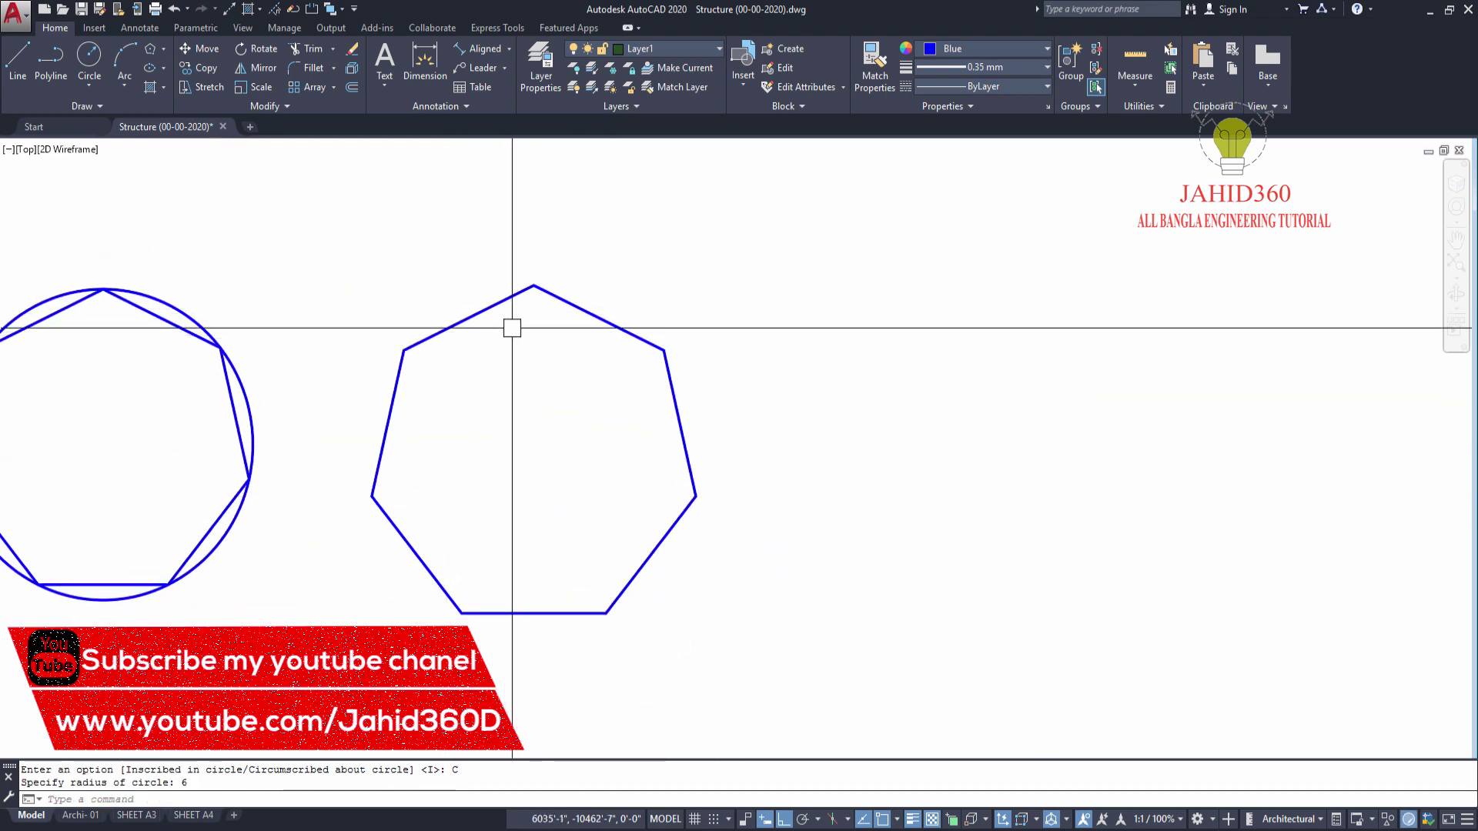
- Draw a circle at the second heptagon's centre reaching its side midpoints
click(91, 58)
scroll(545, 495, down, 3)
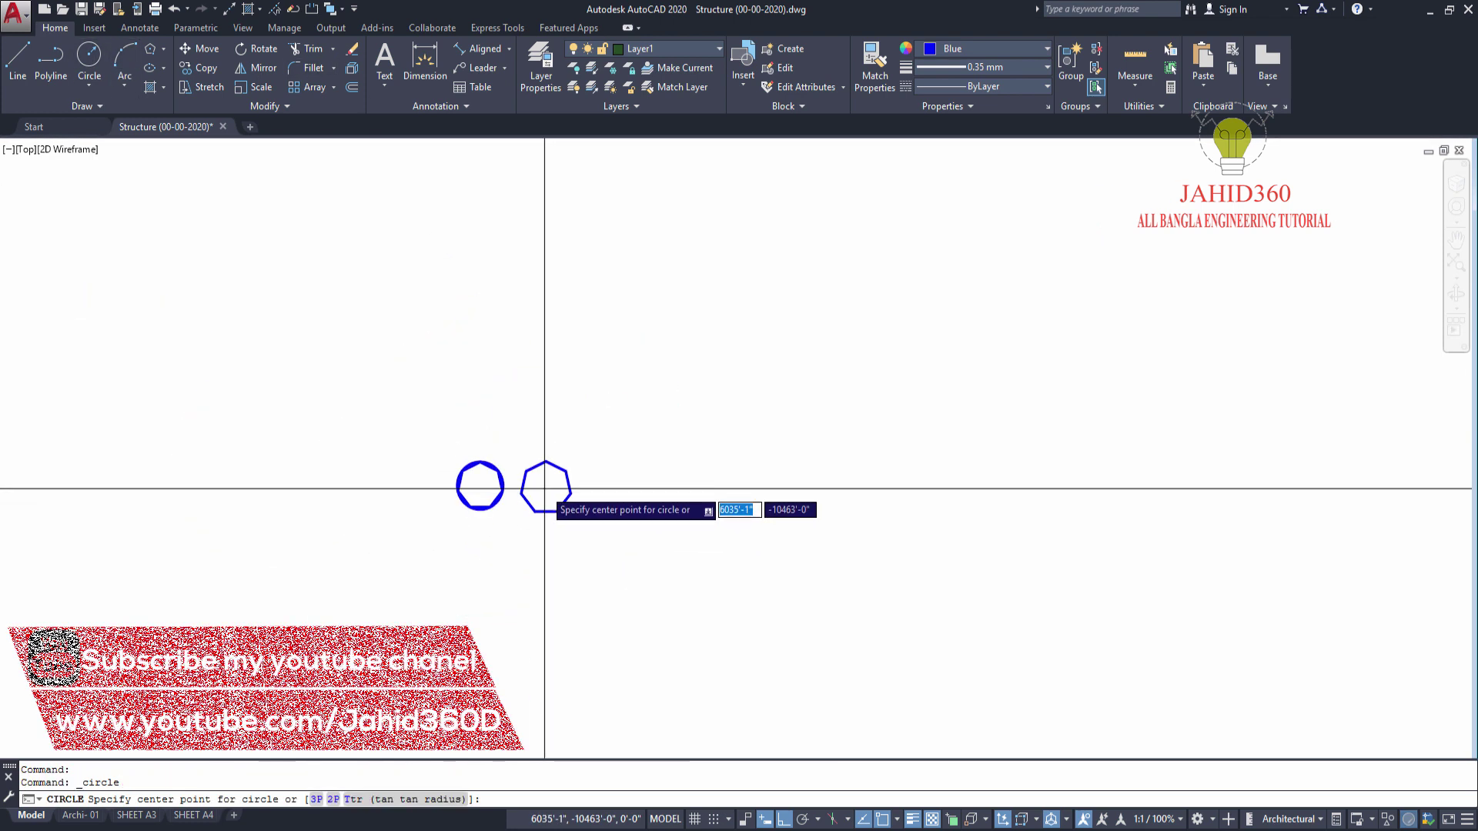
scroll(549, 497, down, 2)
click(540, 494)
scroll(543, 496, up, 5)
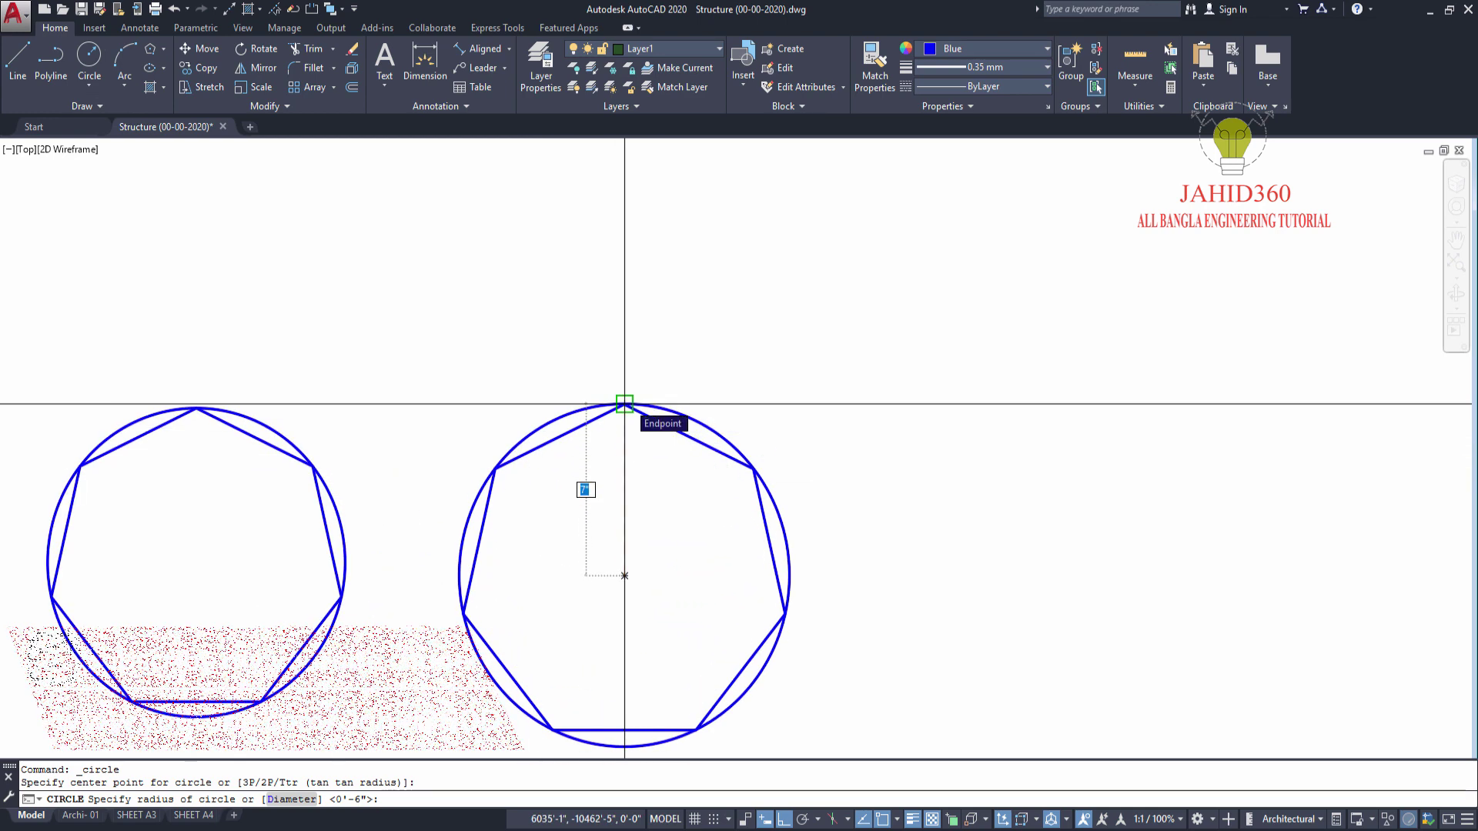
click(689, 436)
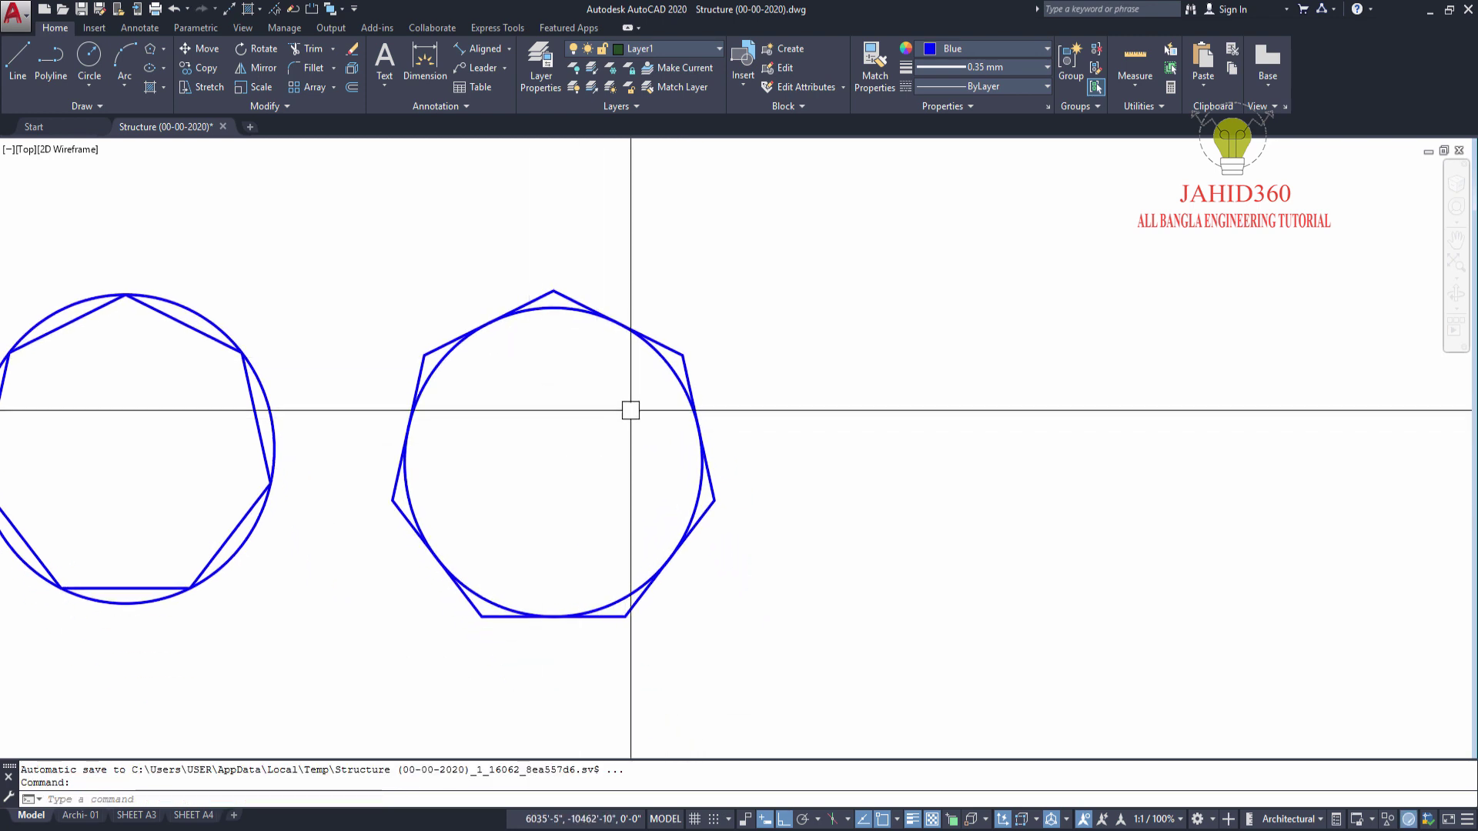
middle_drag(597, 435, 596, 410)
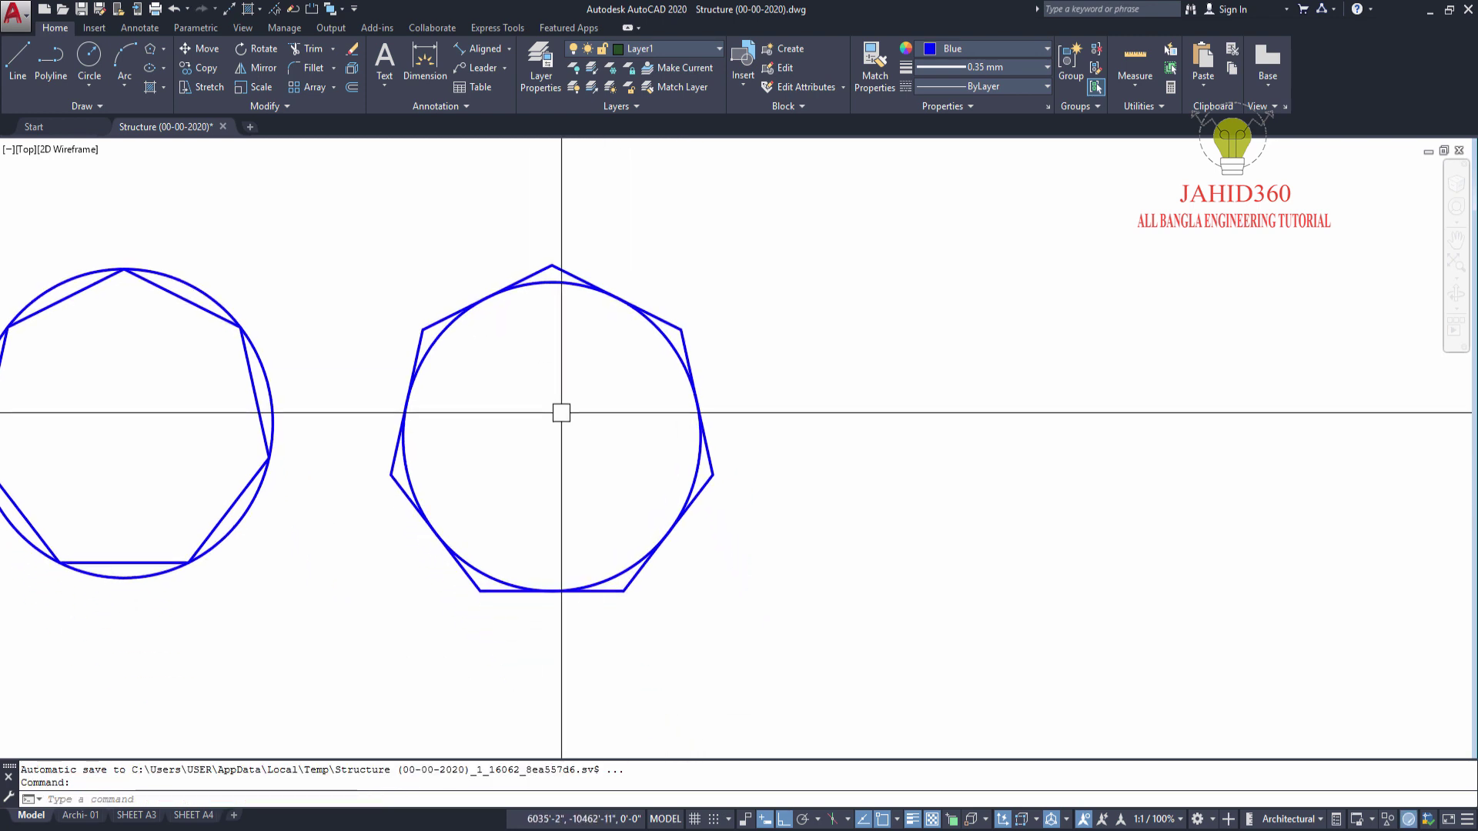
middle_drag(533, 357, 465, 351)
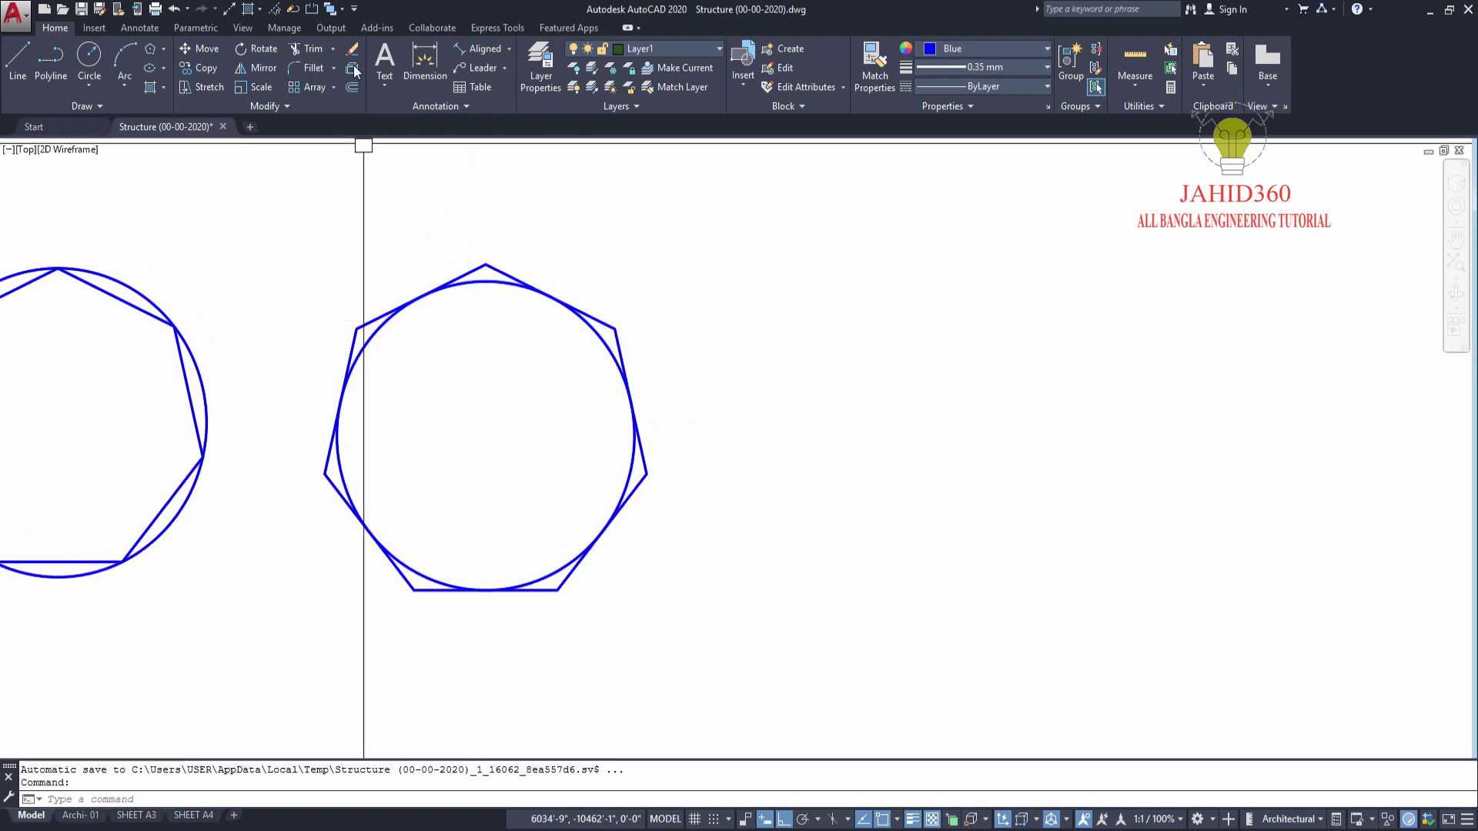
- Dimension the second heptagon from centre to top vertex with a 7" vertical linear dimension
click(506, 50)
click(481, 133)
click(486, 436)
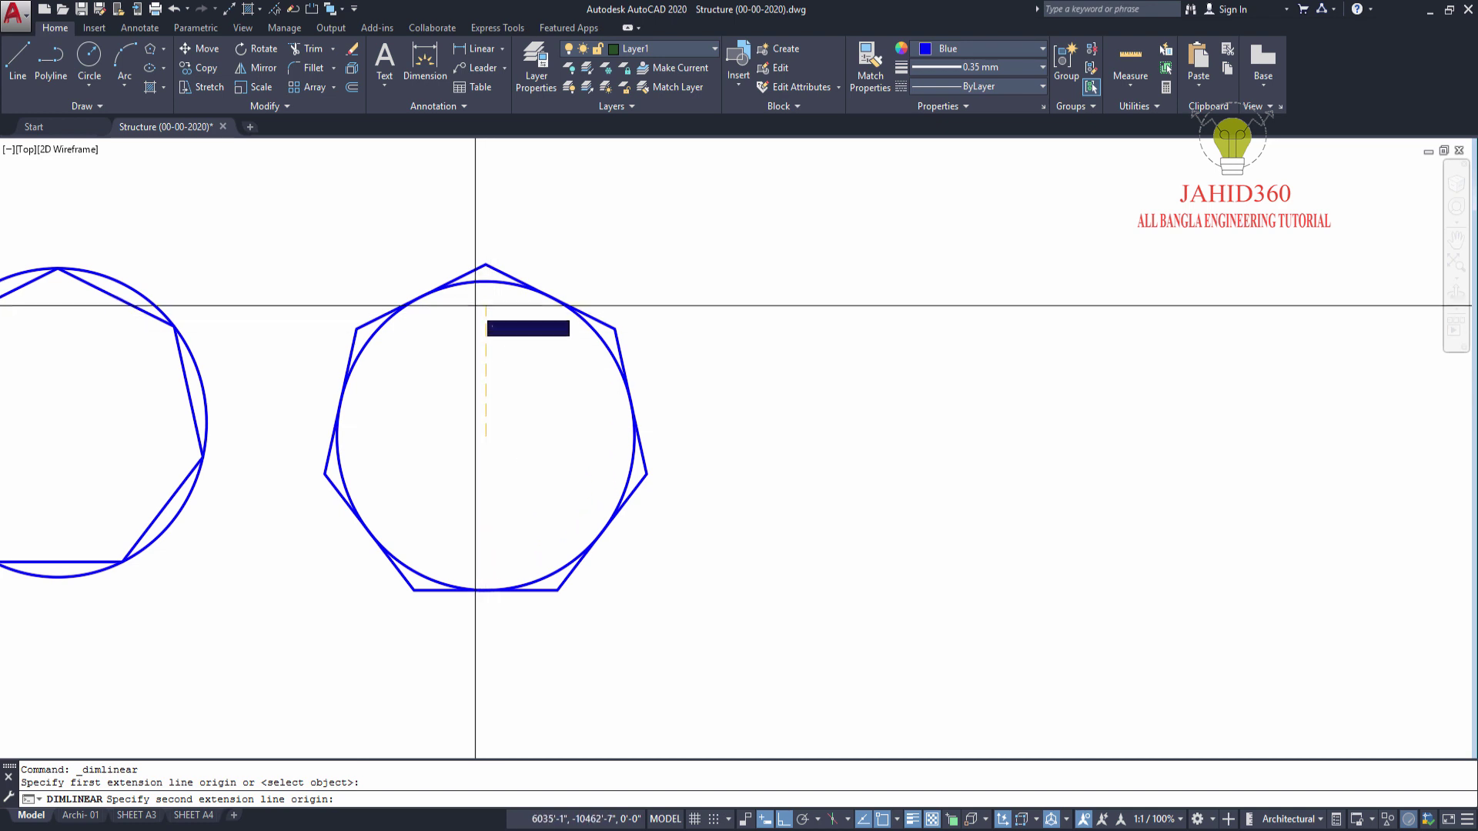
click(486, 264)
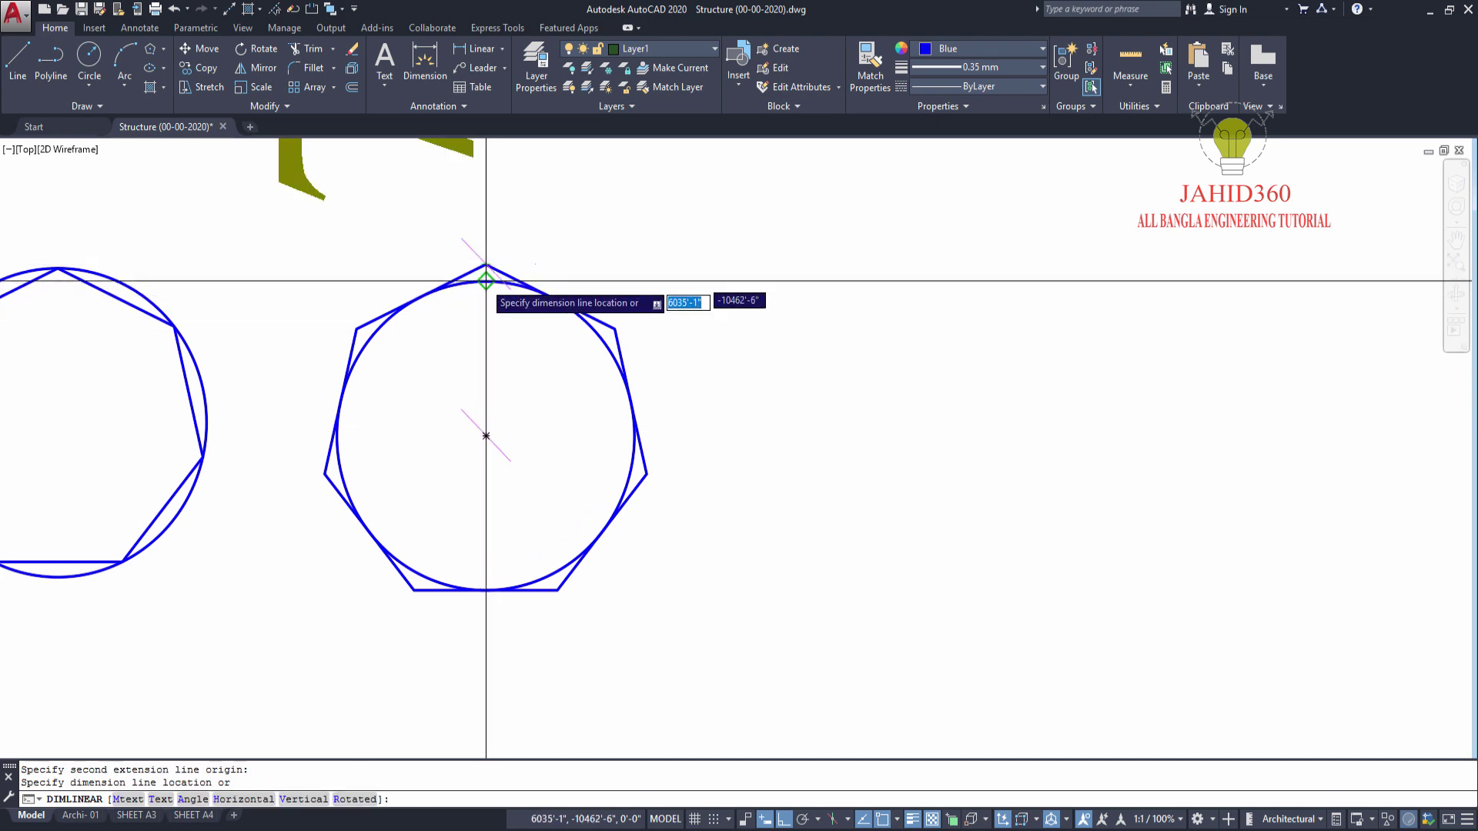
scroll(431, 362, down, 4)
scroll(600, 362, up, 2)
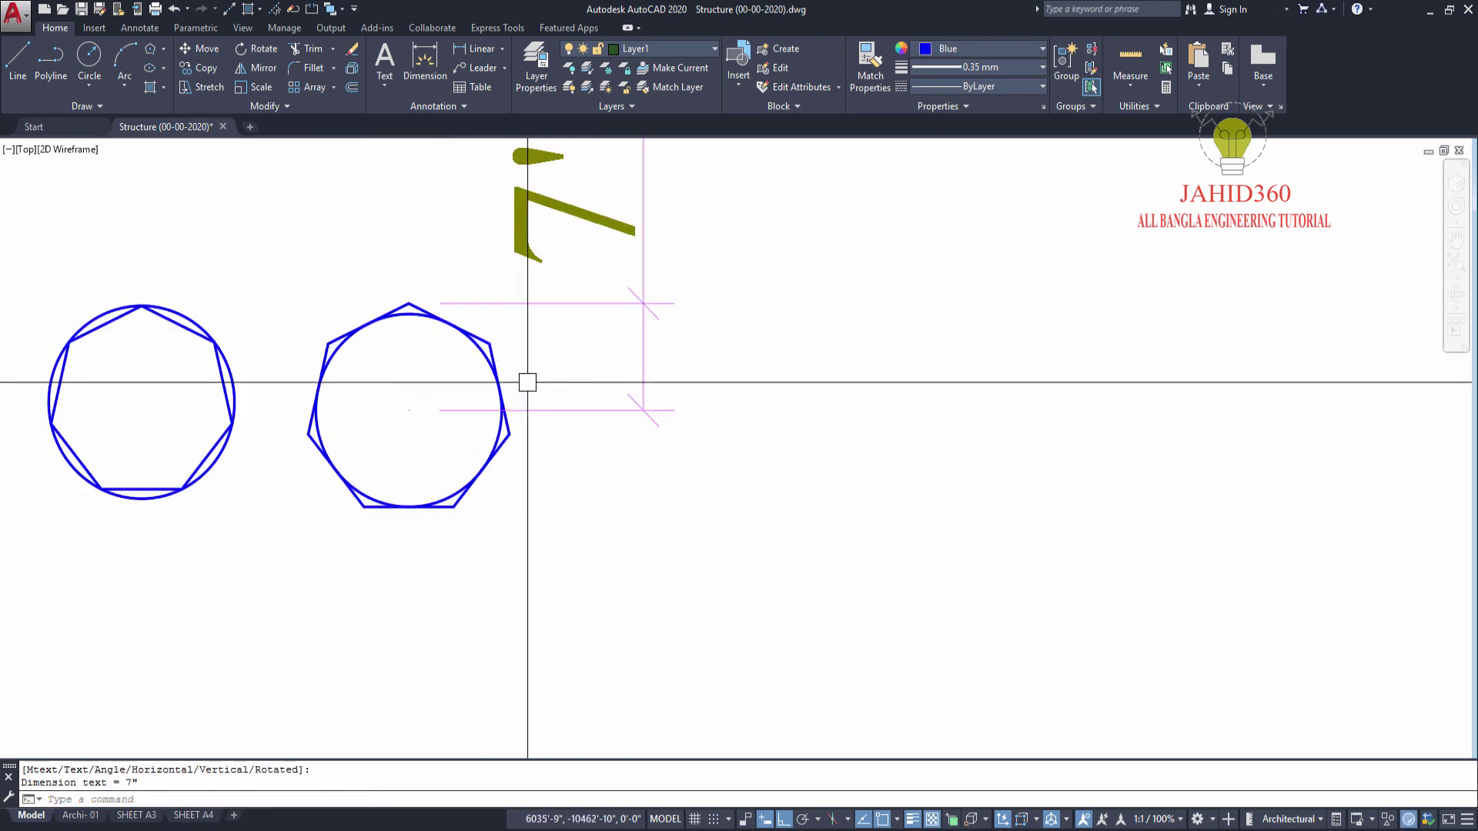
scroll(528, 379, up, 4)
scroll(488, 330, down, 2)
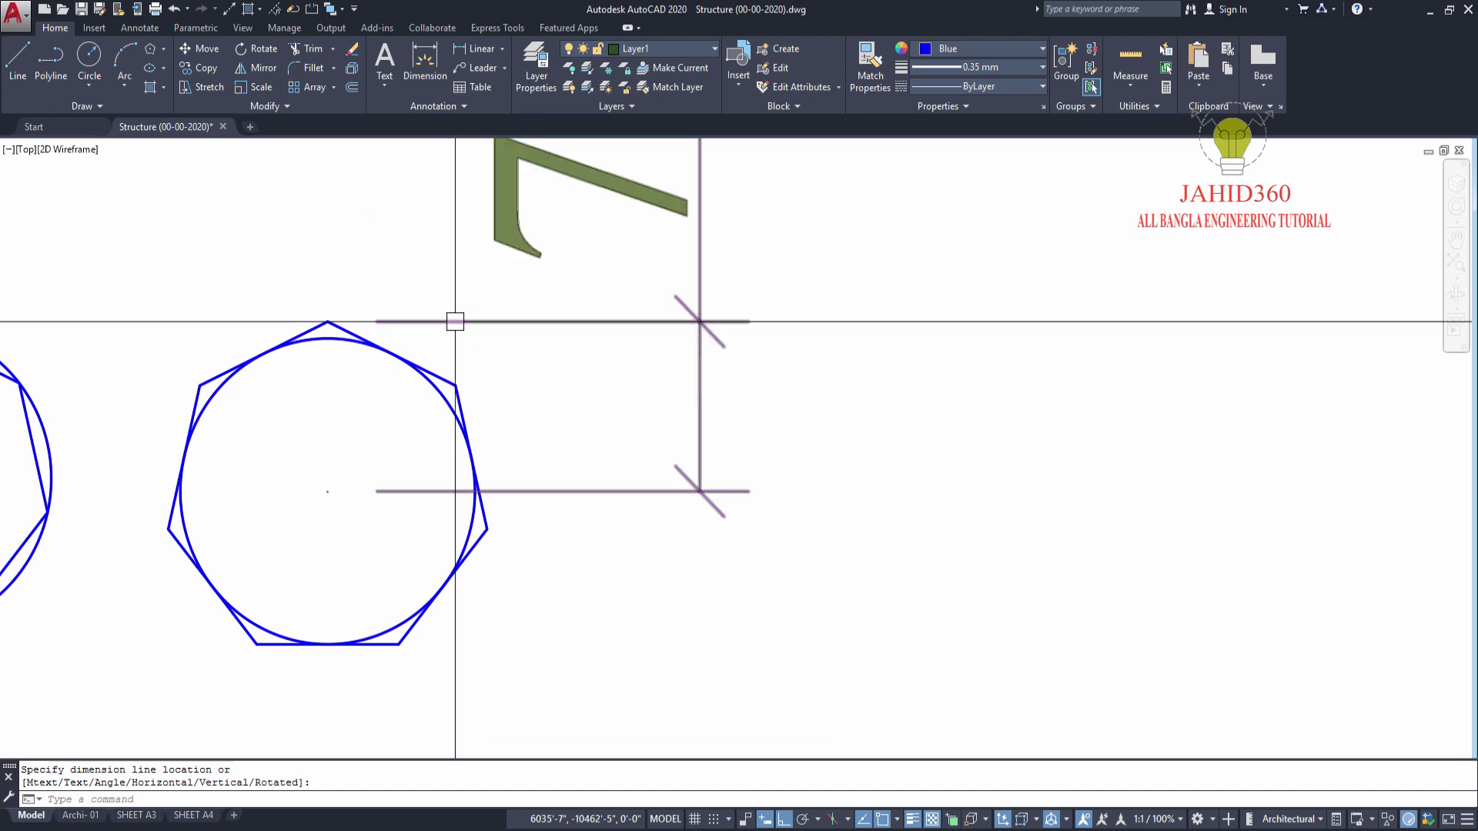
scroll(455, 323, down, 2)
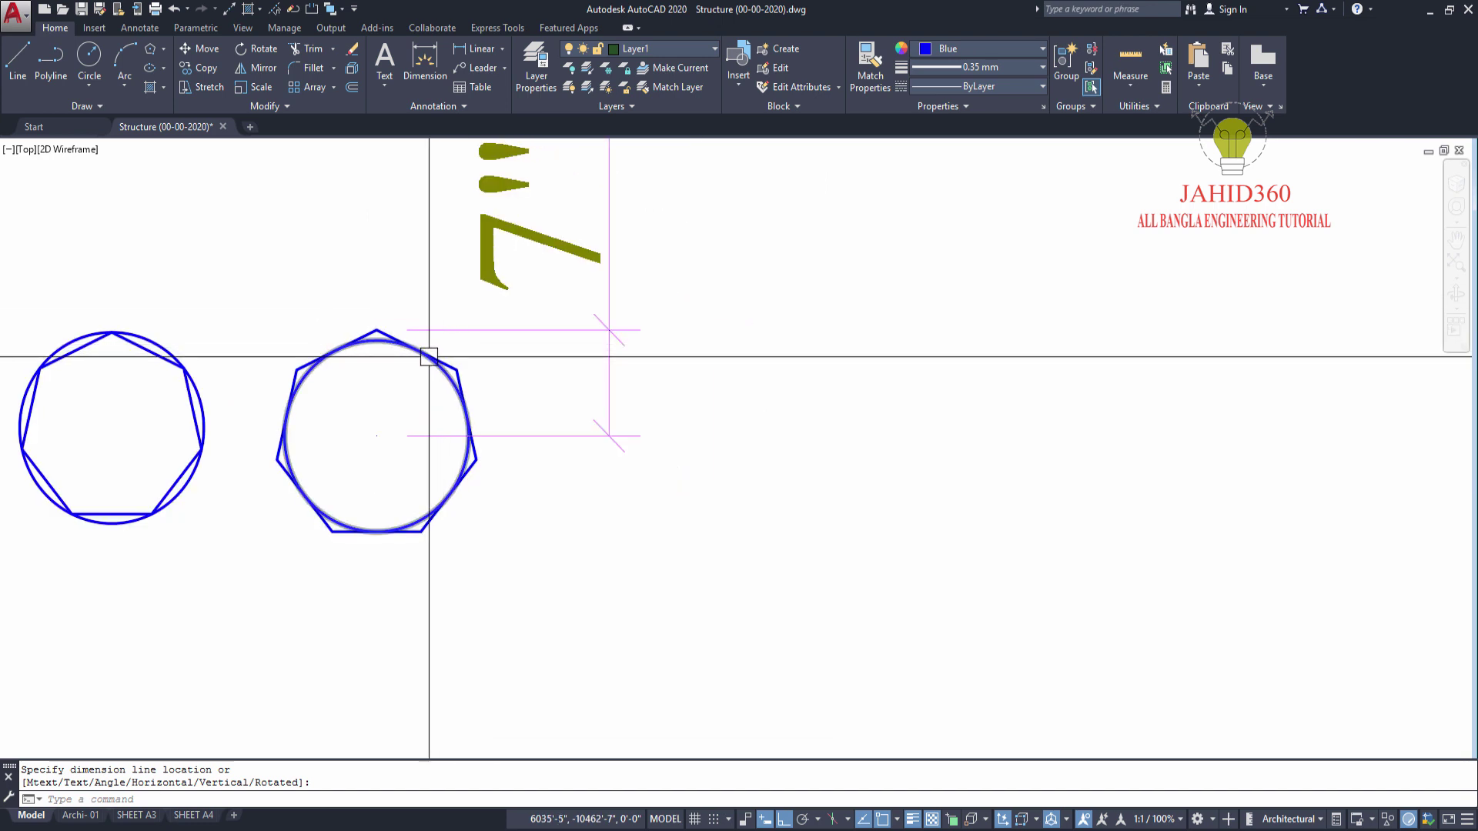
scroll(400, 361, down, 1)
scroll(361, 362, up, 3)
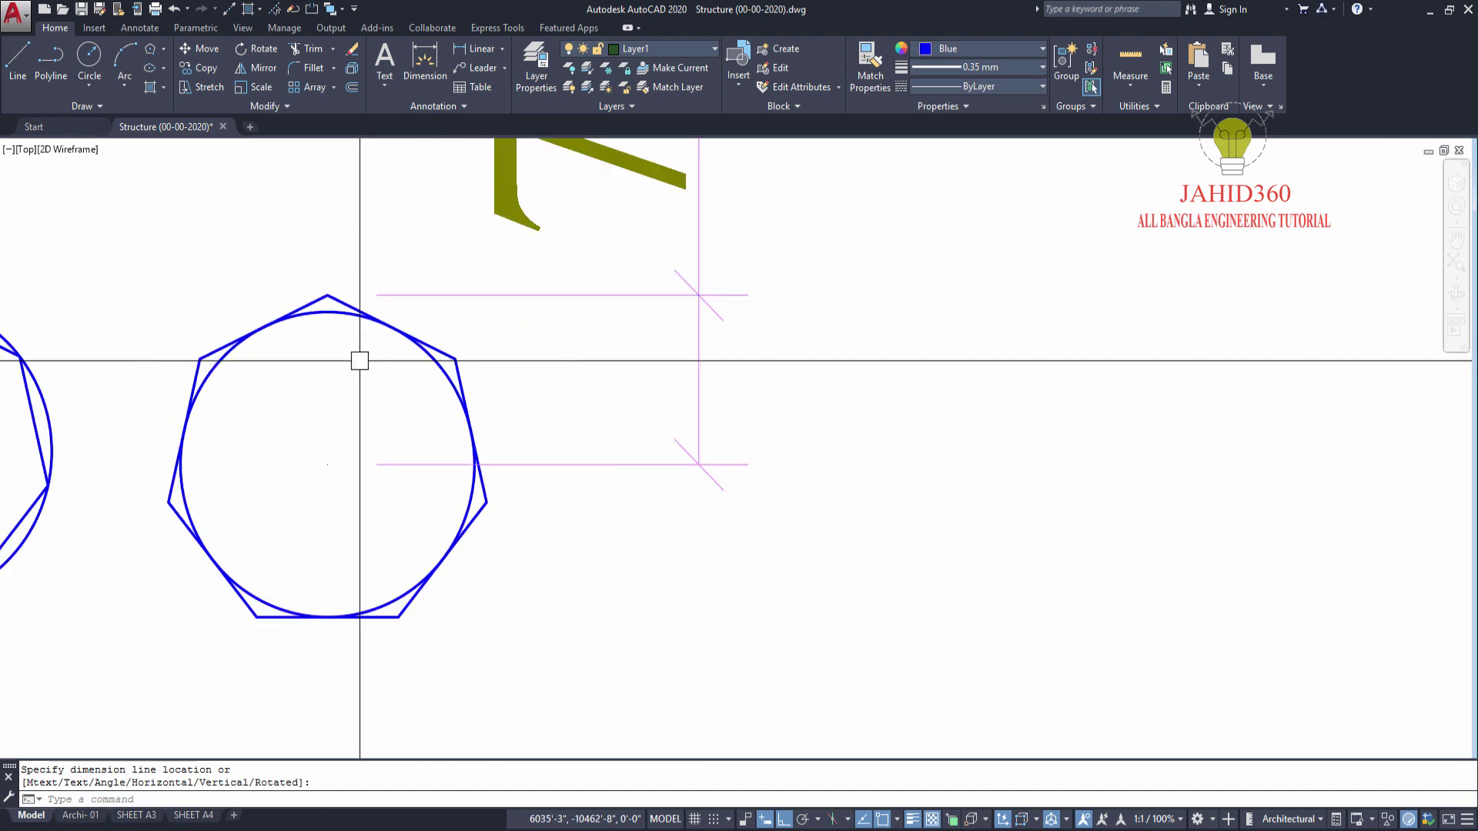
middle_drag(357, 357, 340, 380)
scroll(363, 420, down, 3)
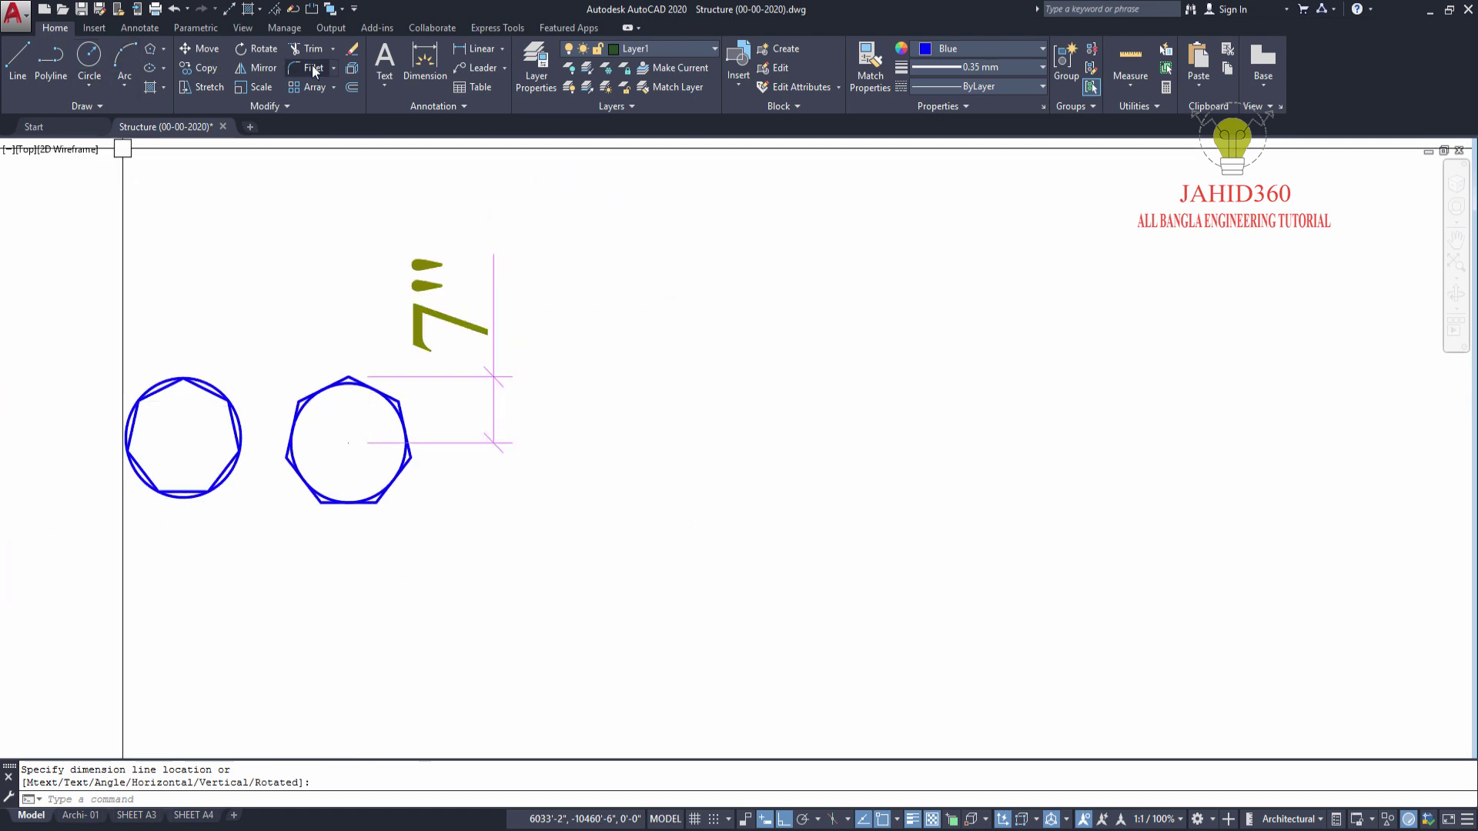
click(481, 50)
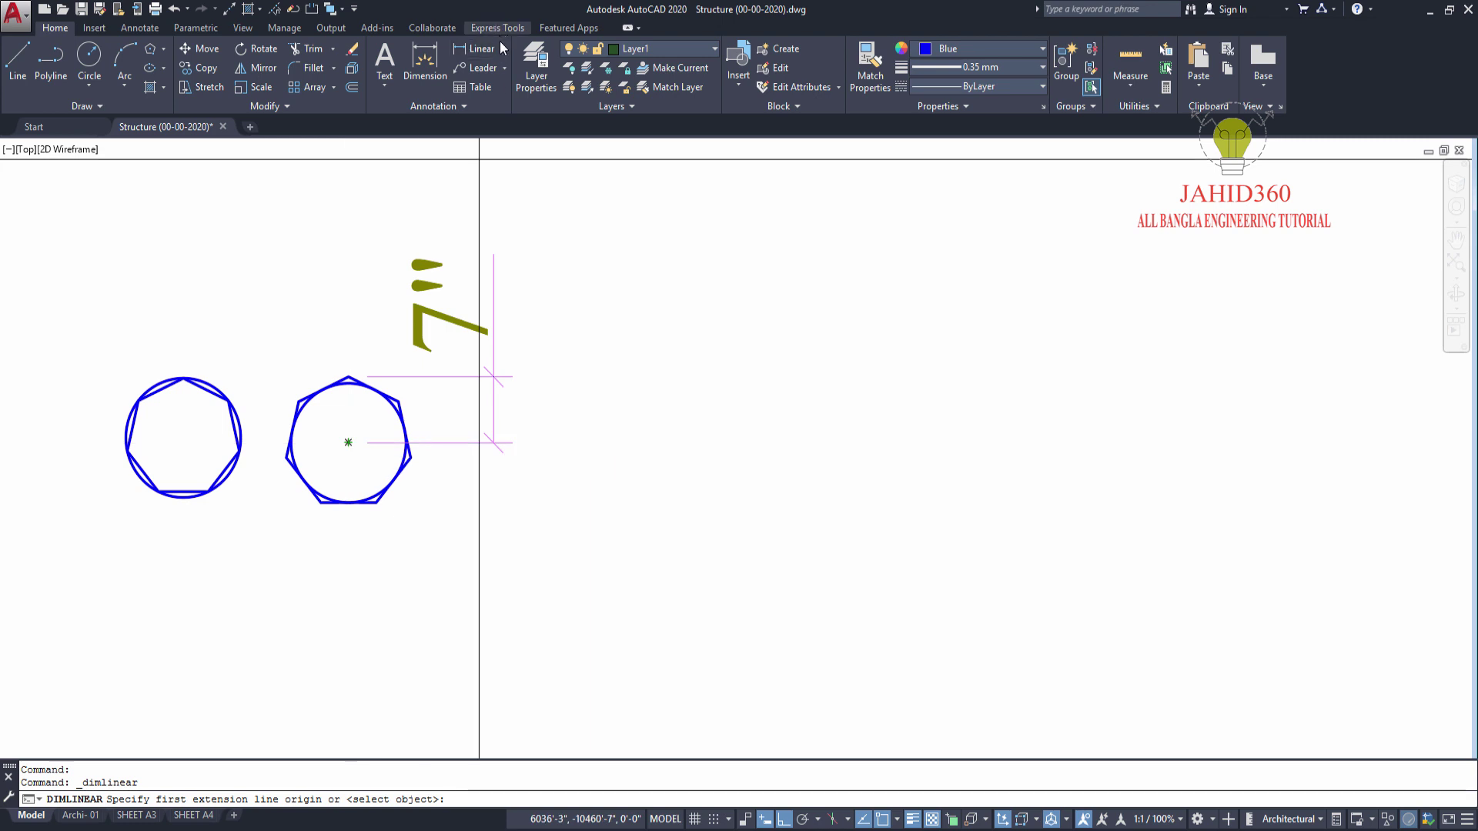
- Pick the polygon's centre and bottom point for an aligned dimension
click(504, 49)
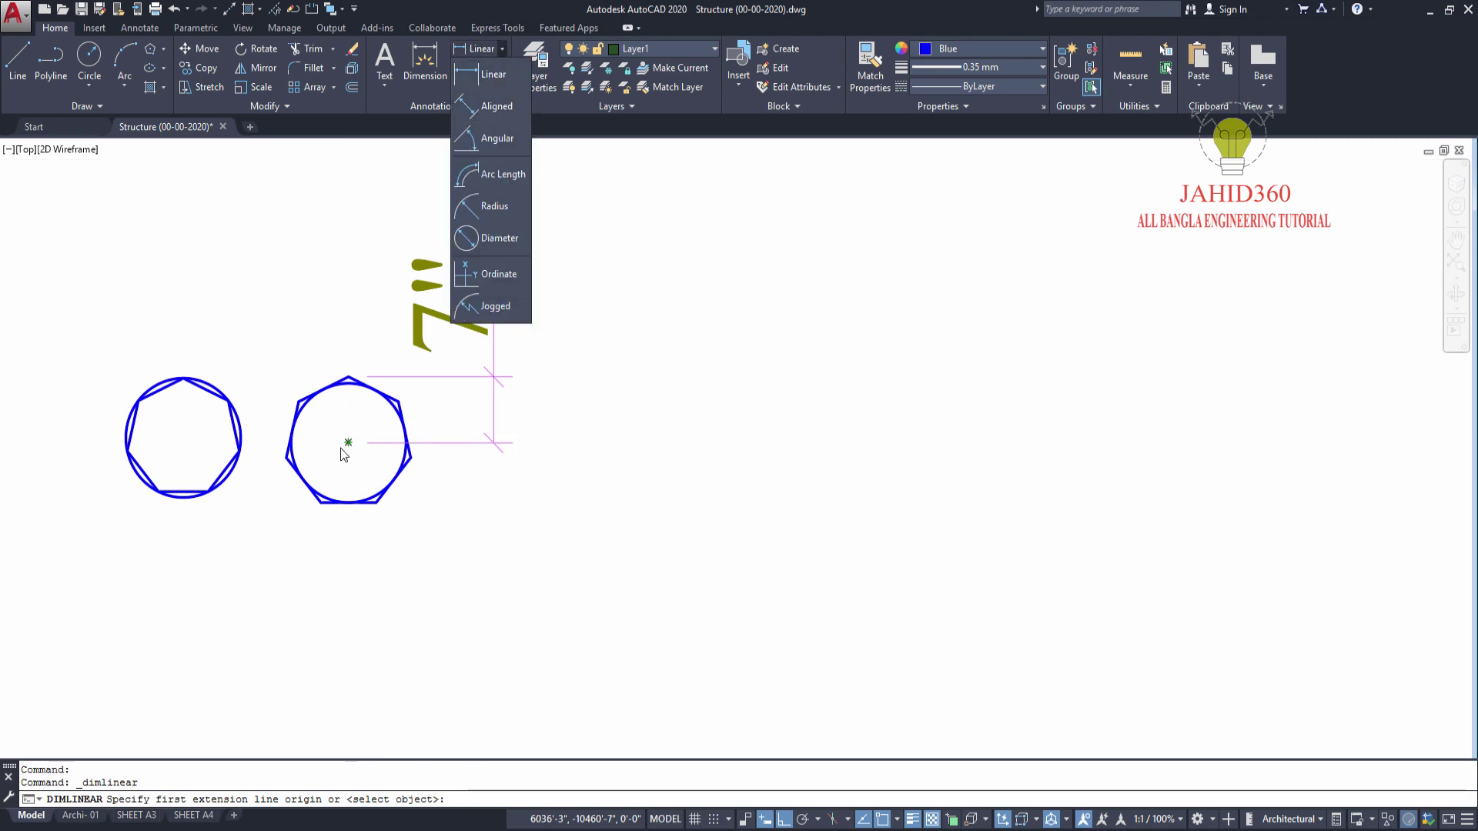
click(503, 108)
scroll(346, 477, up, 4)
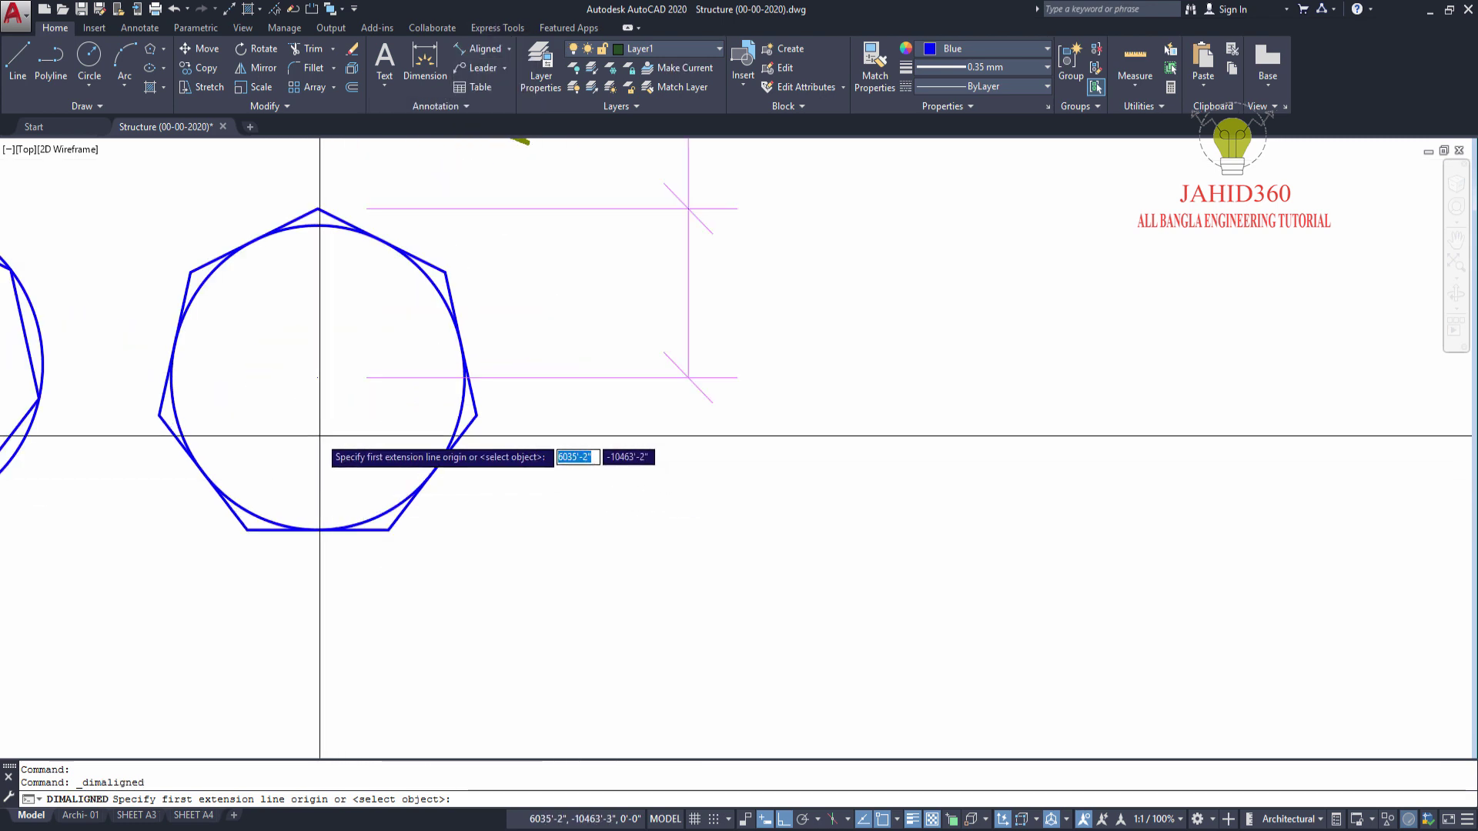
click(318, 378)
click(318, 530)
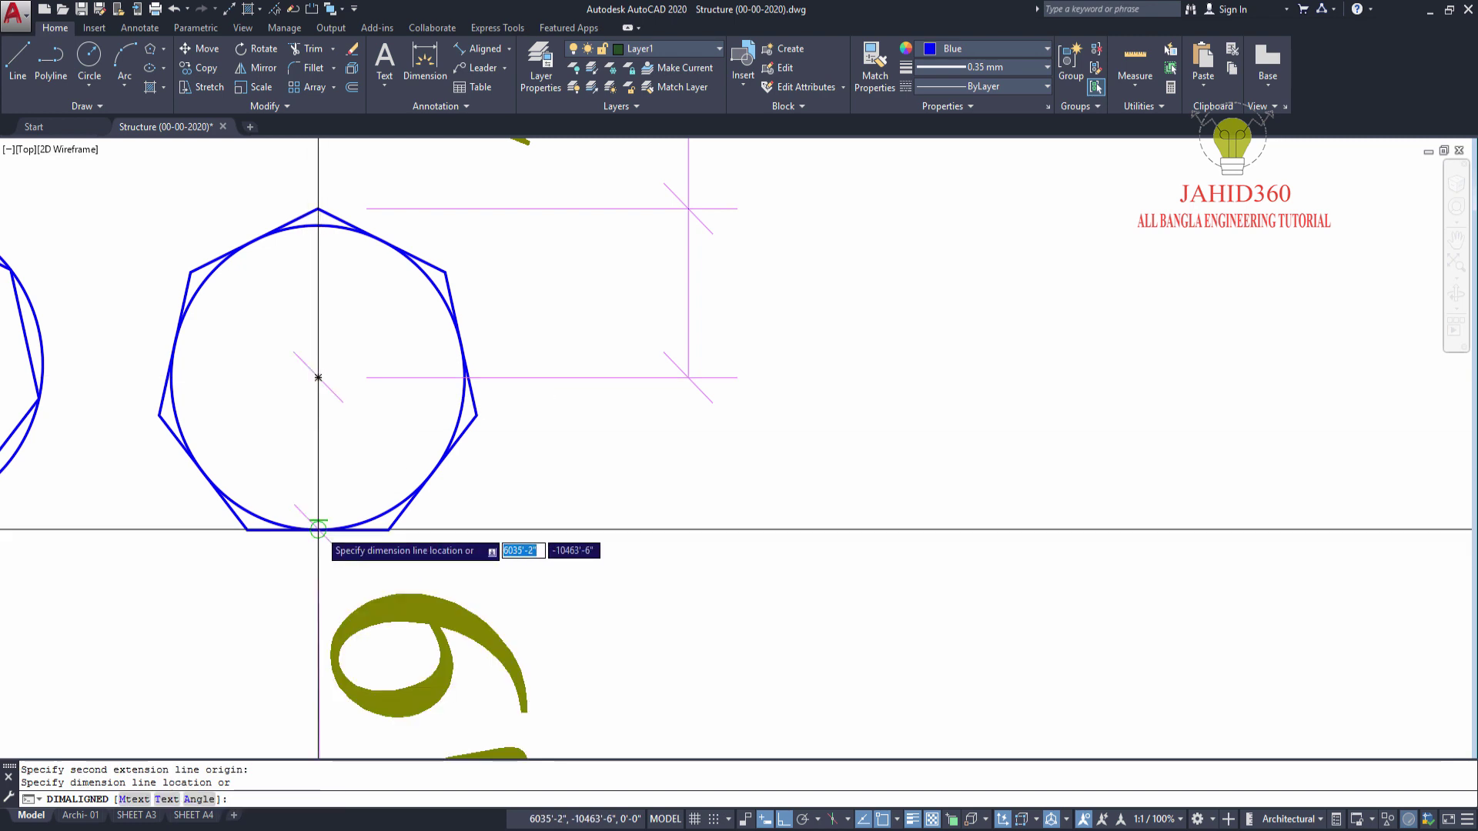
scroll(318, 529, down, 4)
scroll(331, 528, up, 4)
scroll(222, 521, down, 4)
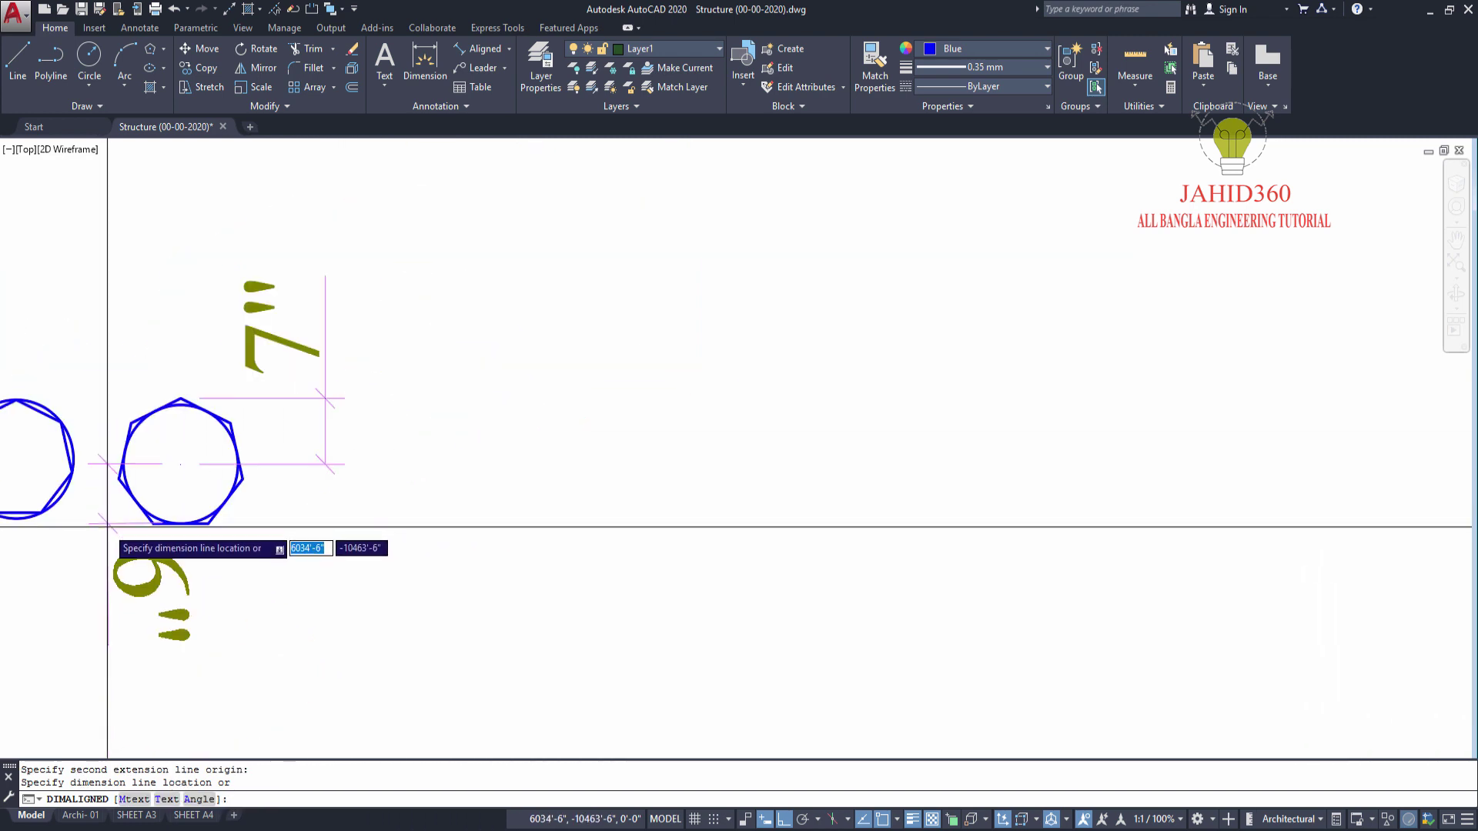
middle_drag(219, 521, 220, 577)
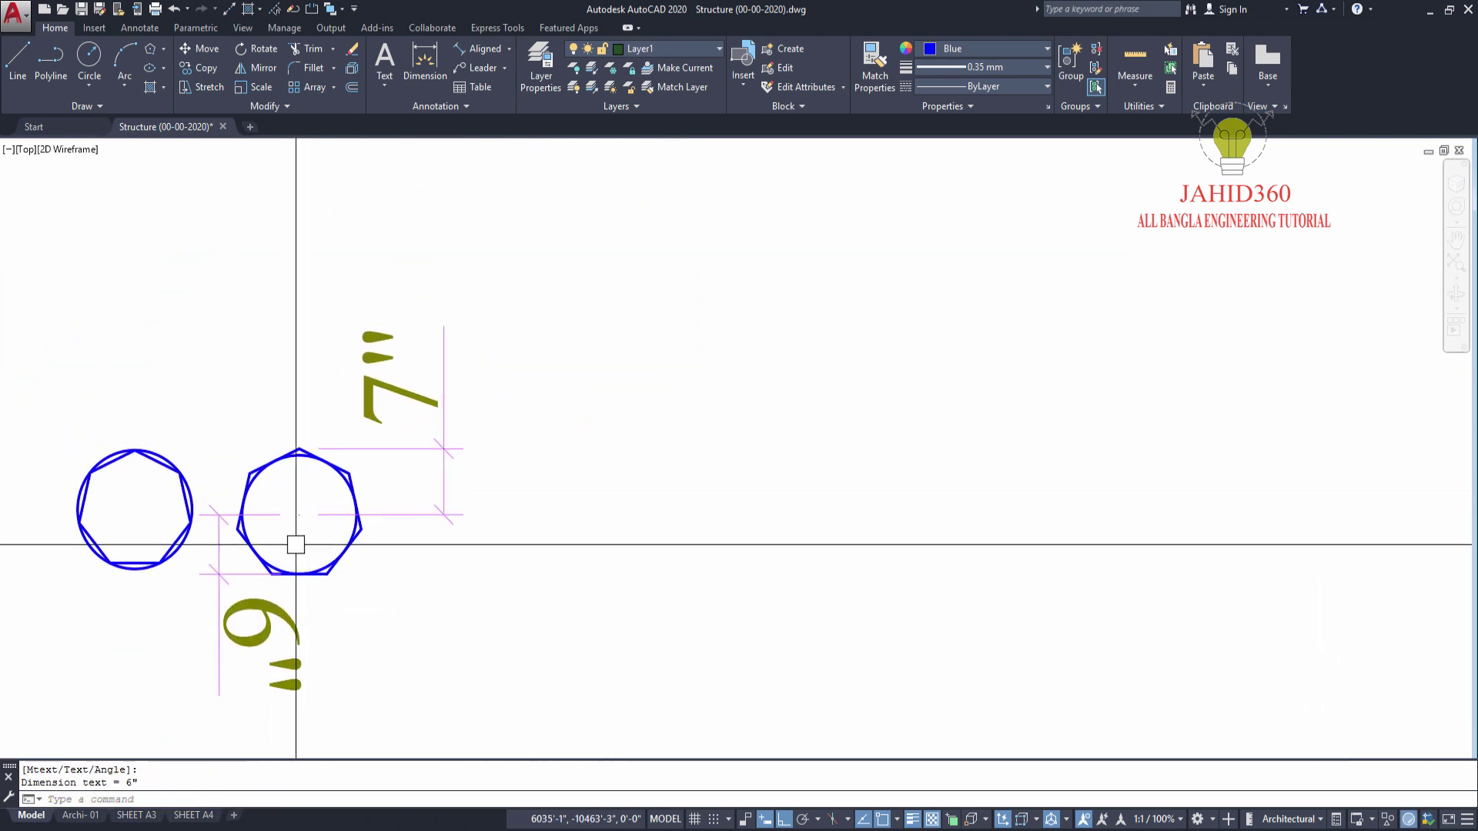
- Add a 6" aligned dimension from the octagon centre to a vertex
key(Return)
click(298, 514)
scroll(269, 474, up, 4)
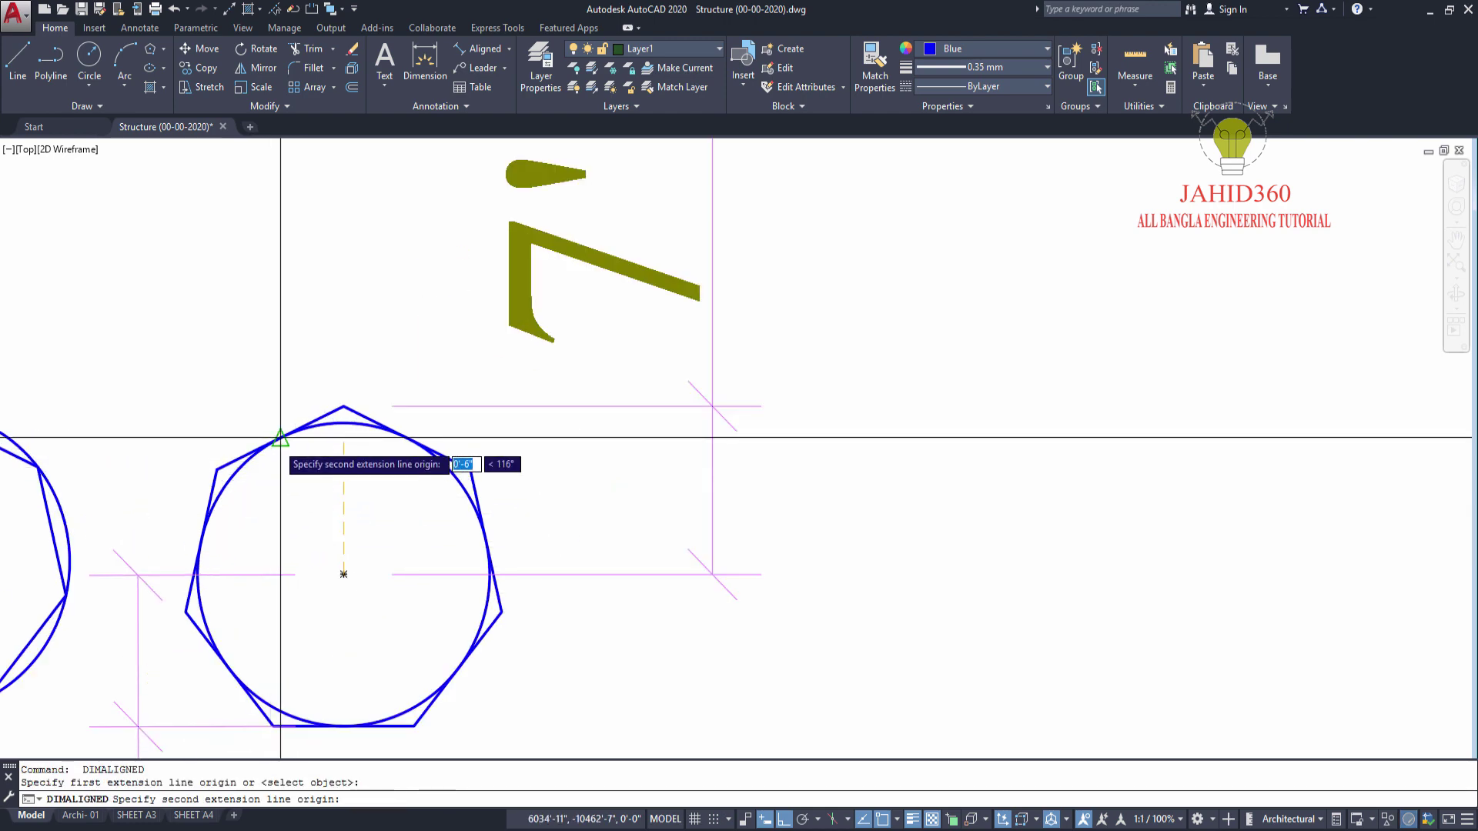
click(280, 437)
scroll(262, 427, down, 2)
scroll(257, 422, down, 2)
click(257, 423)
middle_drag(257, 422, 346, 505)
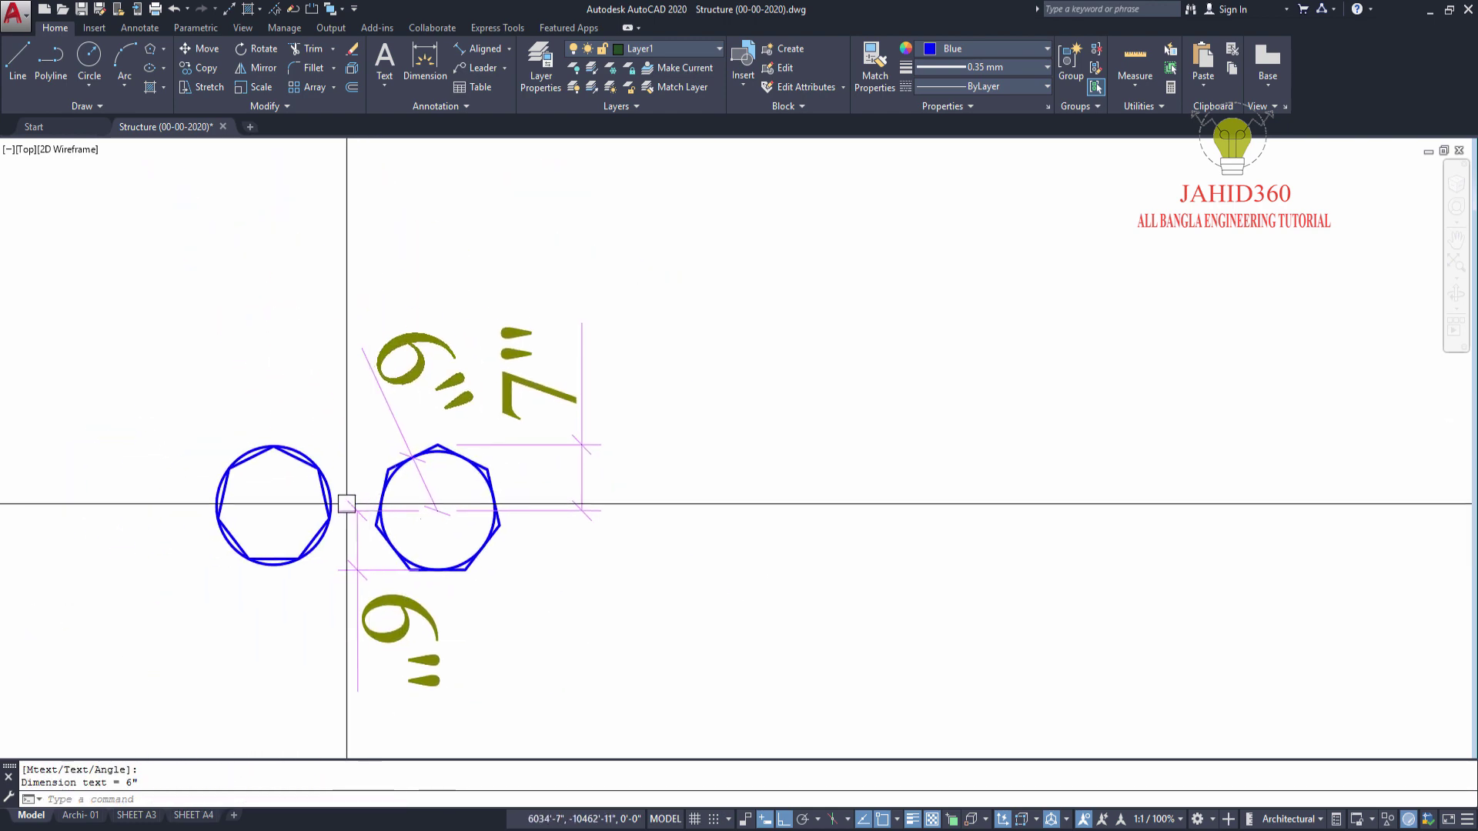
scroll(238, 534, up, 4)
scroll(214, 574, down, 2)
scroll(192, 561, up, 3)
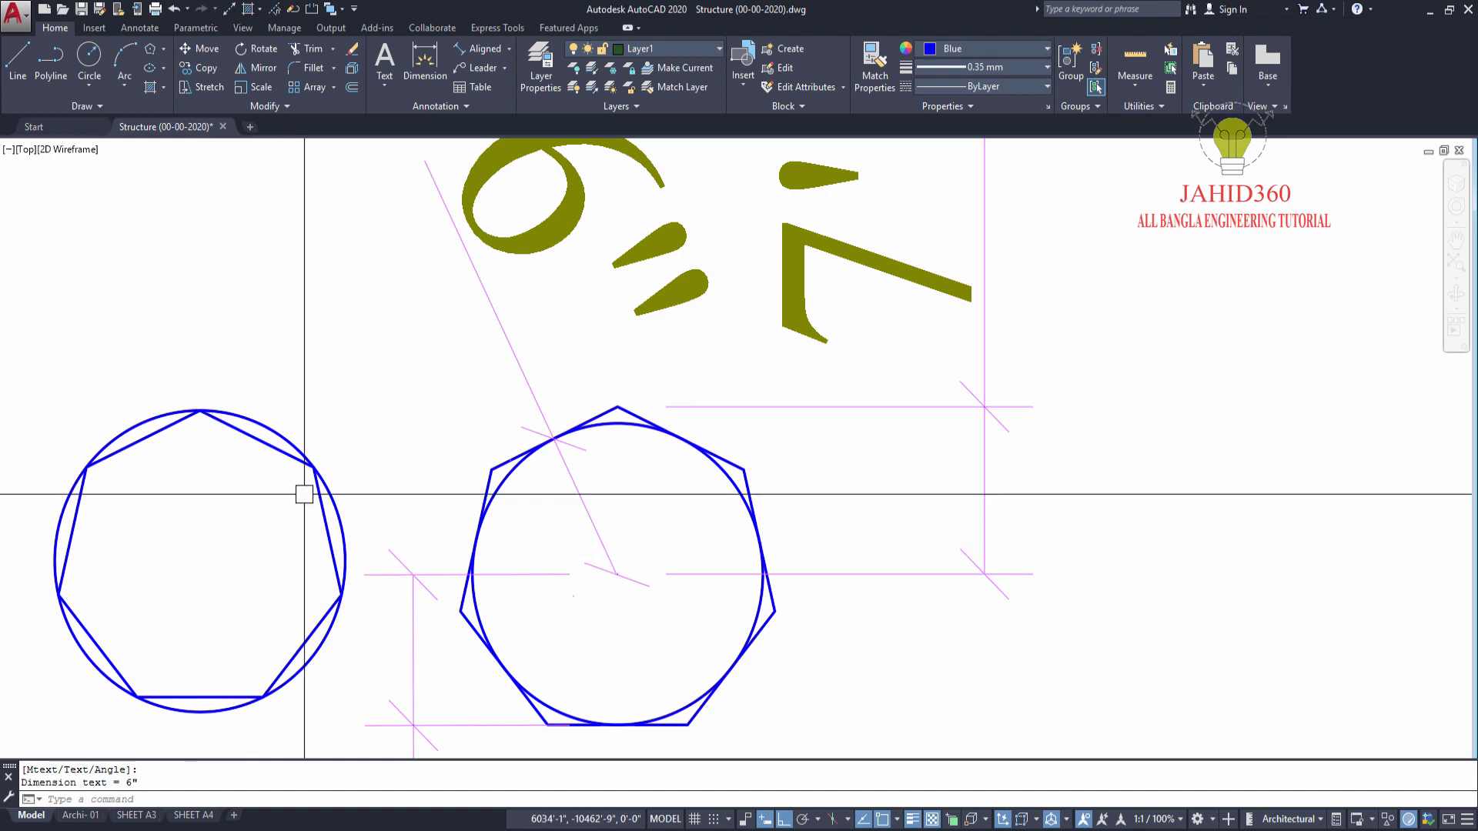
scroll(300, 492, down, 2)
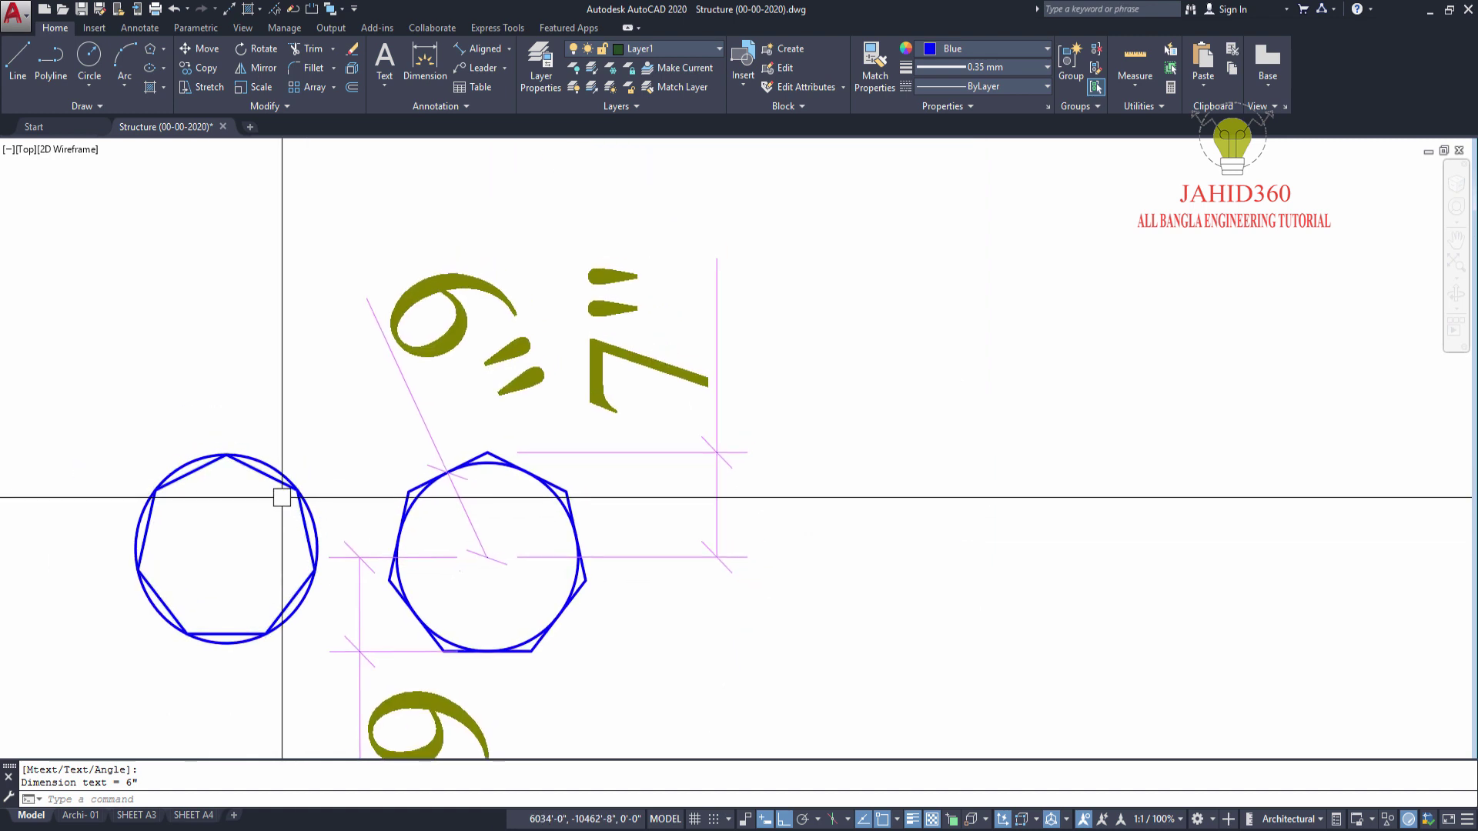
scroll(349, 468, up, 2)
scroll(285, 431, up, 2)
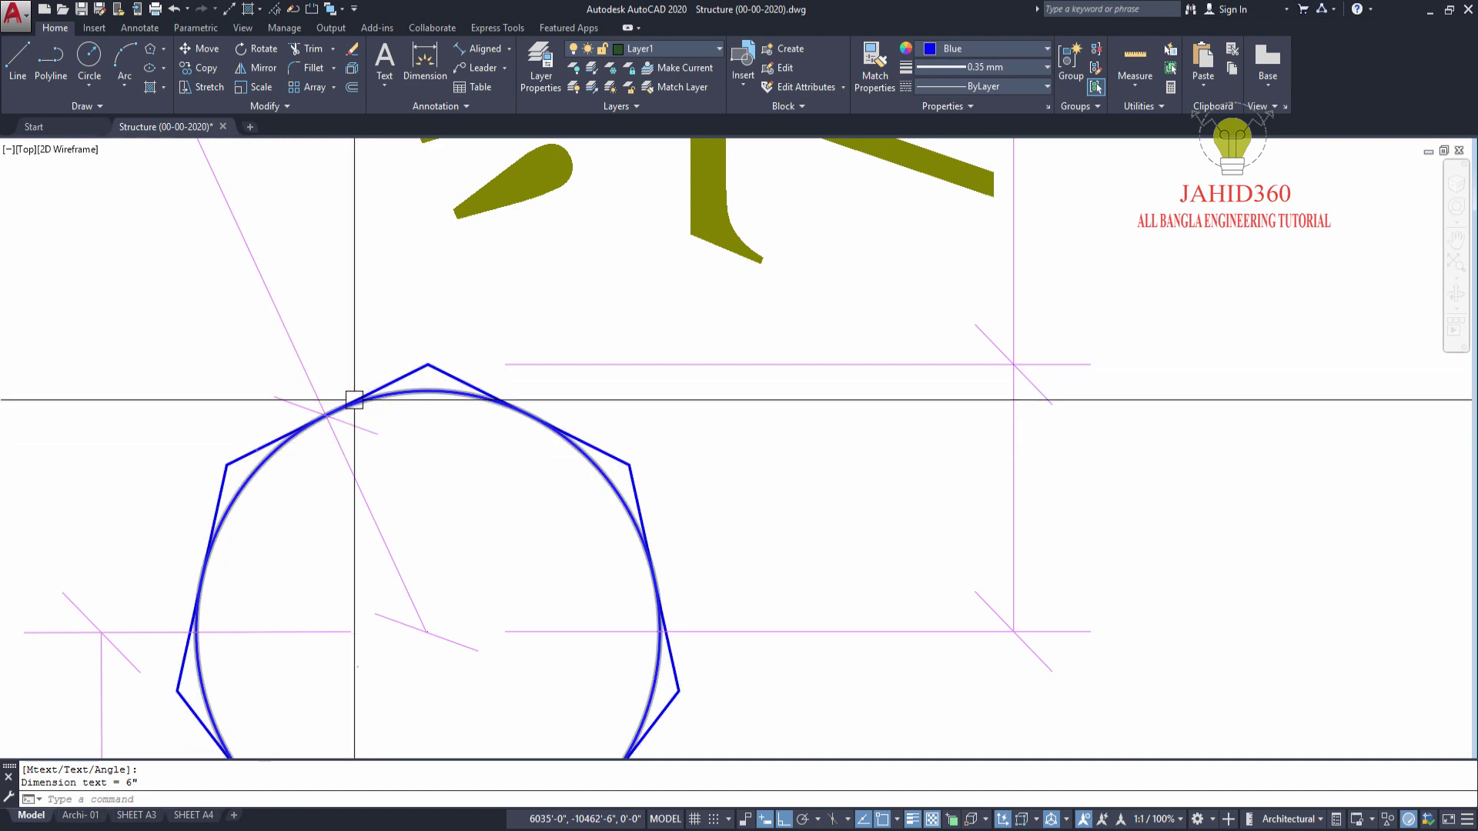
scroll(317, 431, down, 3)
scroll(317, 430, up, 1)
scroll(302, 446, down, 3)
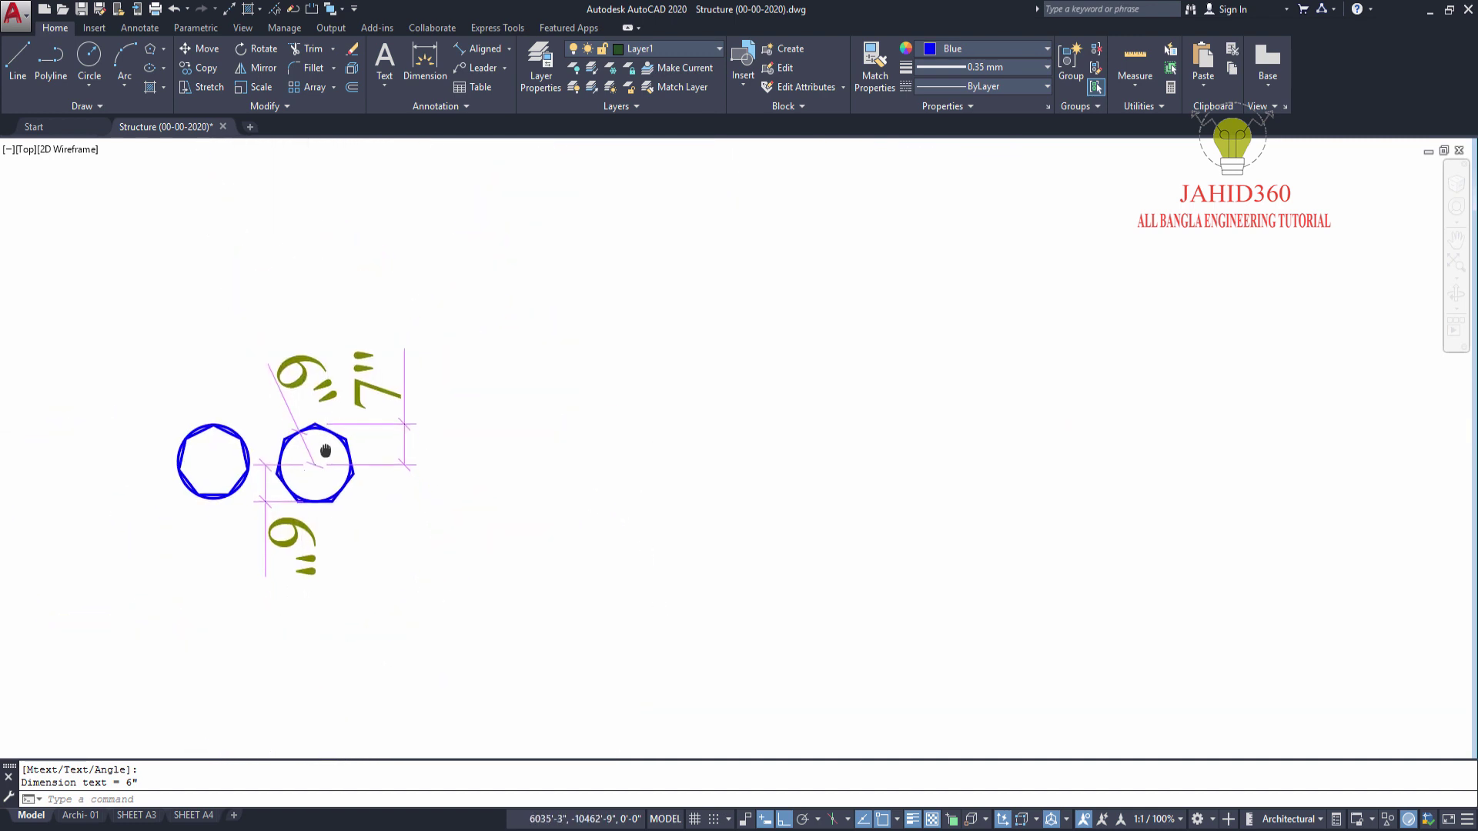
scroll(297, 435, up, 2)
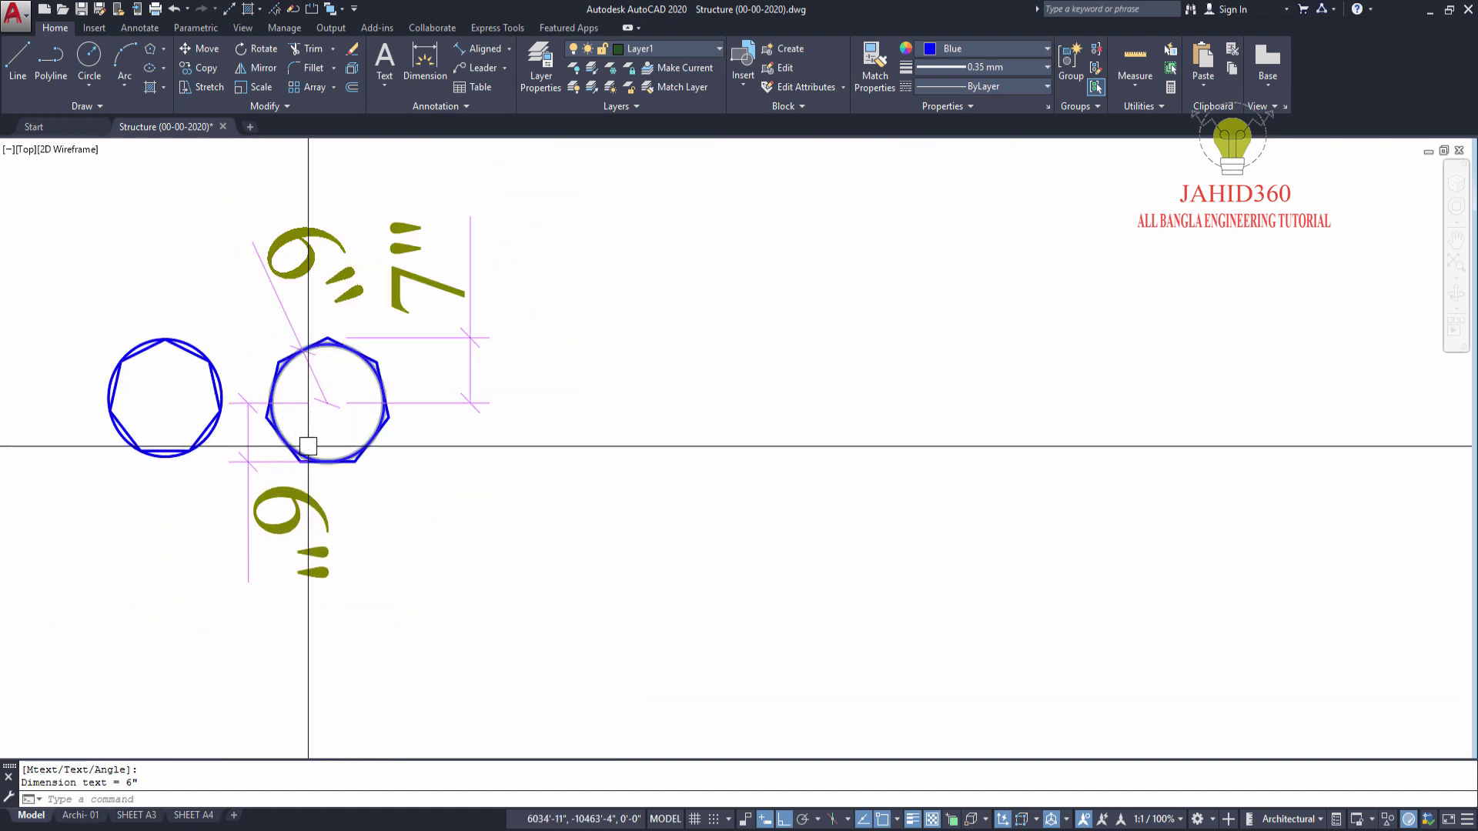
- Erase the right octagon and its dimensions, then undo back to the undimensioned polygons
middle_drag(302, 445, 233, 450)
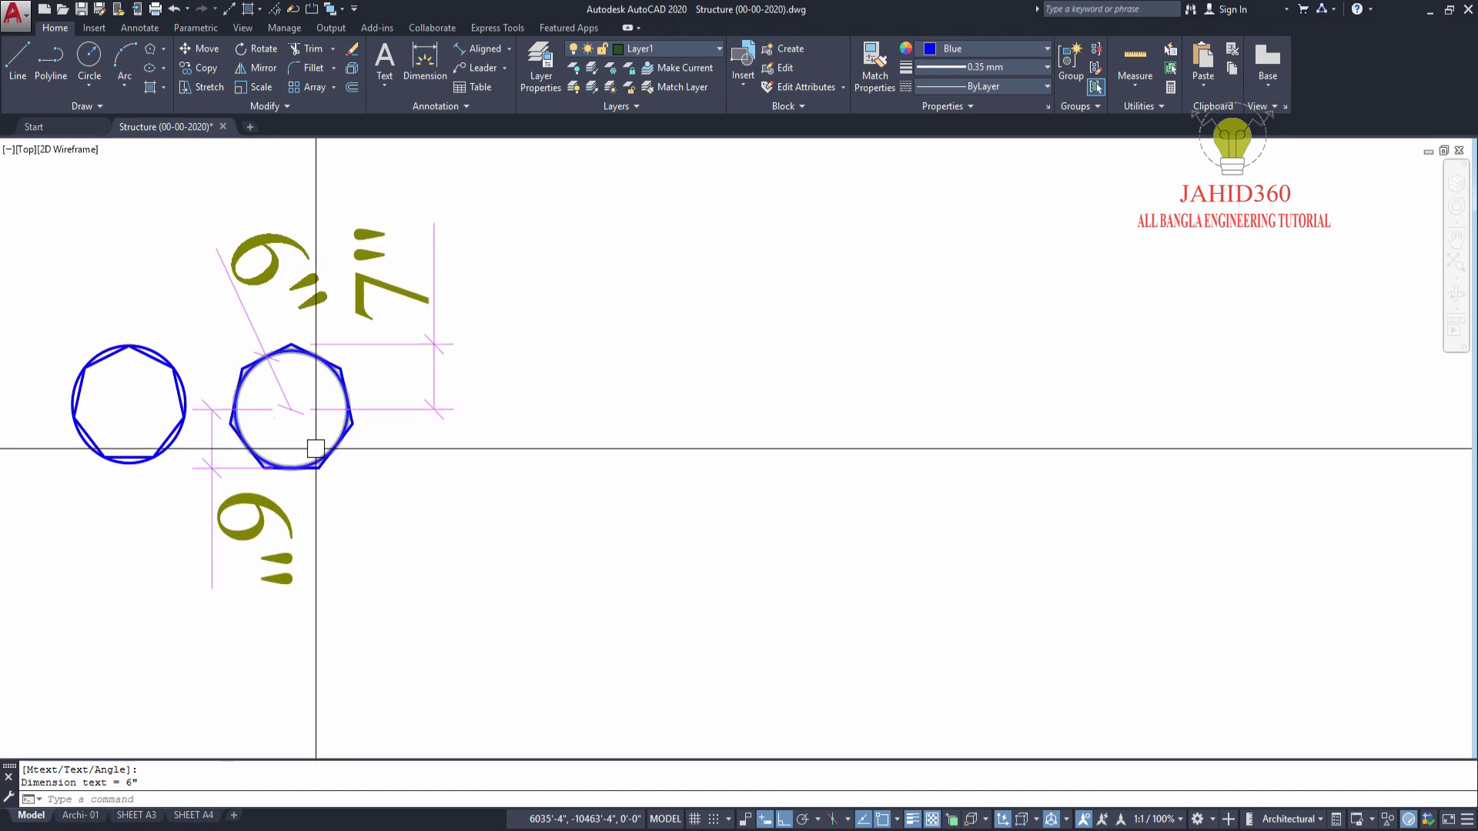
click(468, 567)
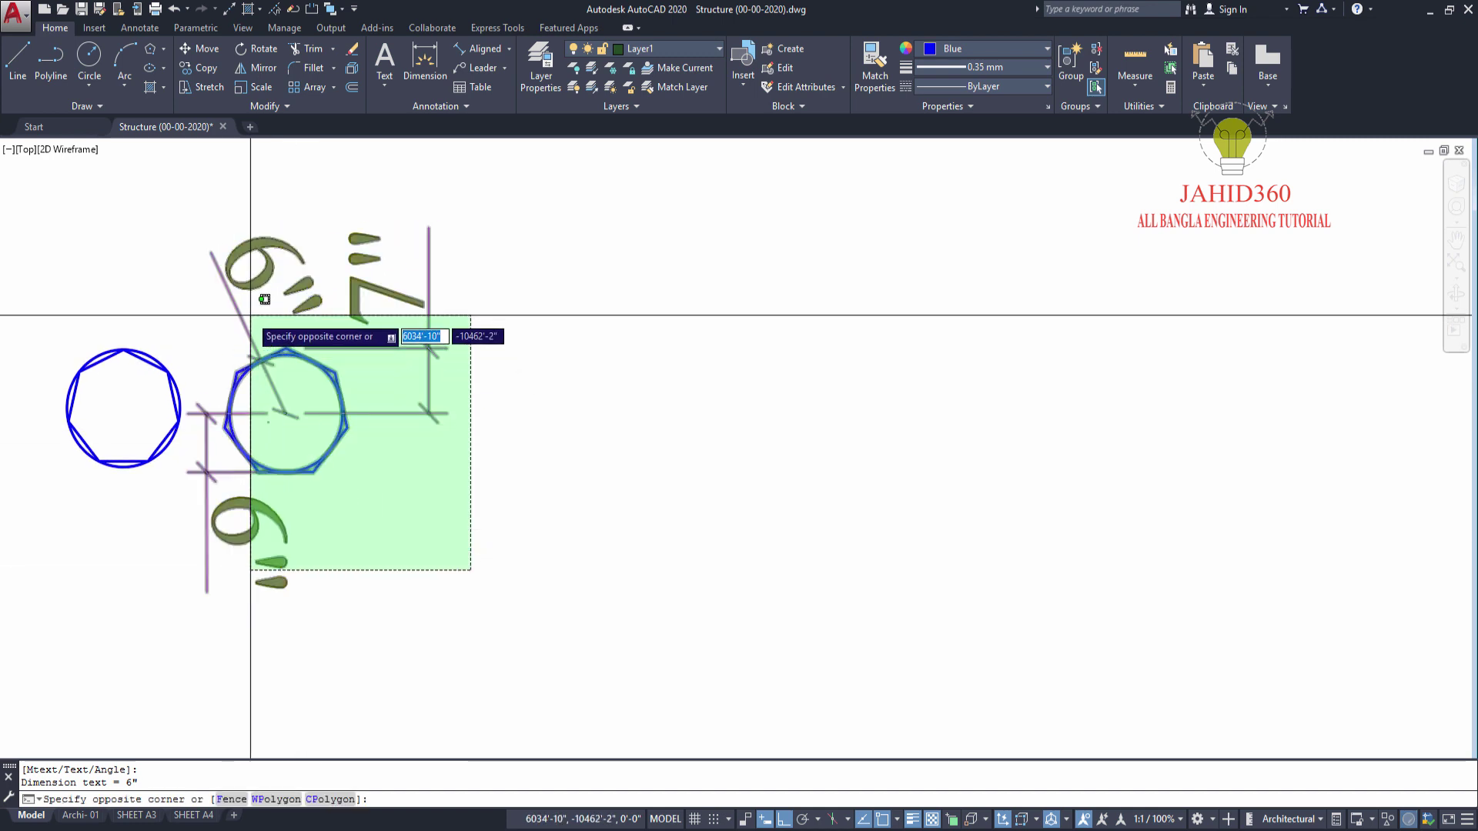
click(237, 295)
key(Delete)
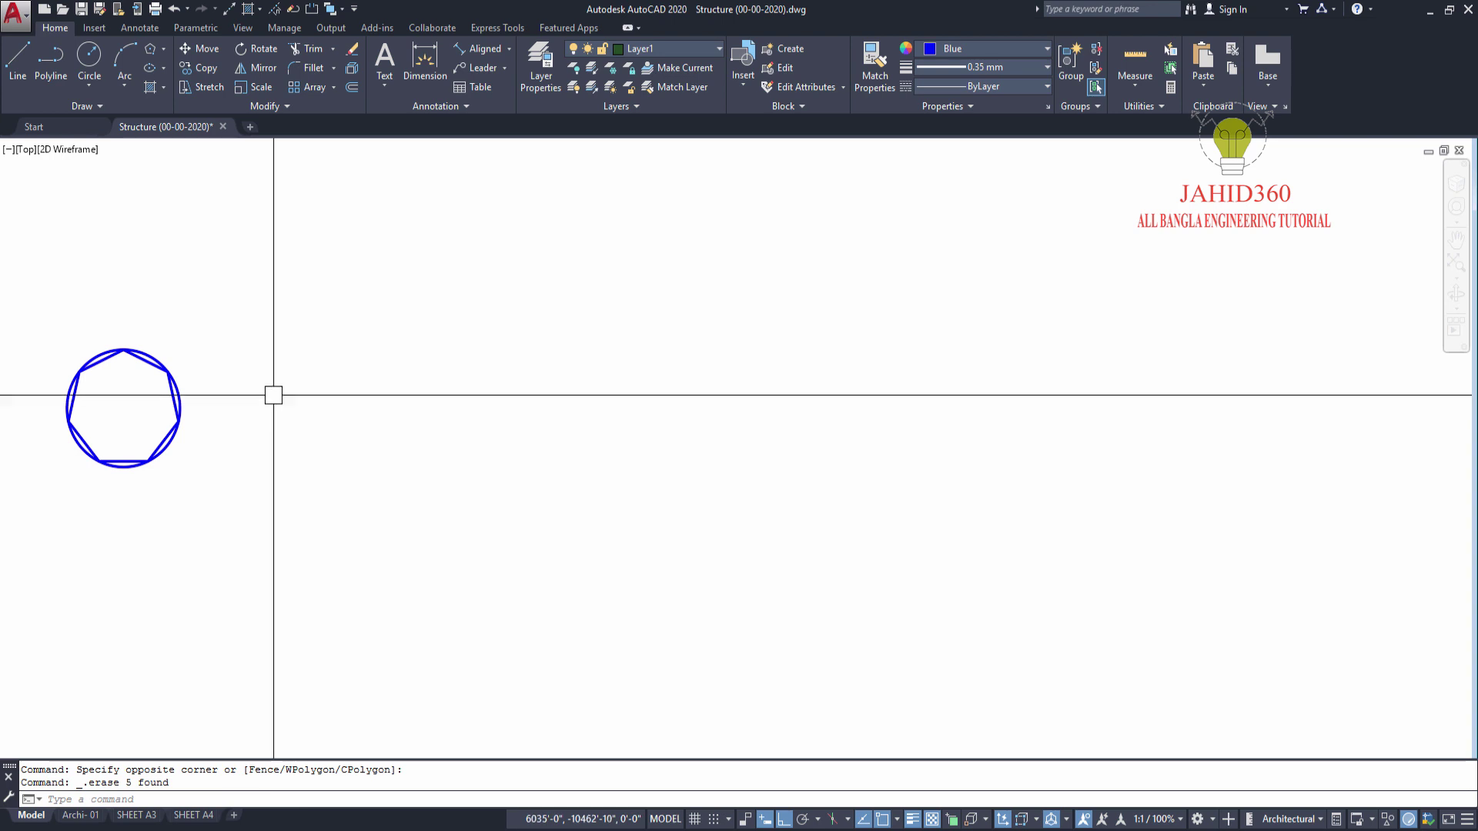
key(ctrl+z)
key(ctrl+z)
key(ctrl+z)
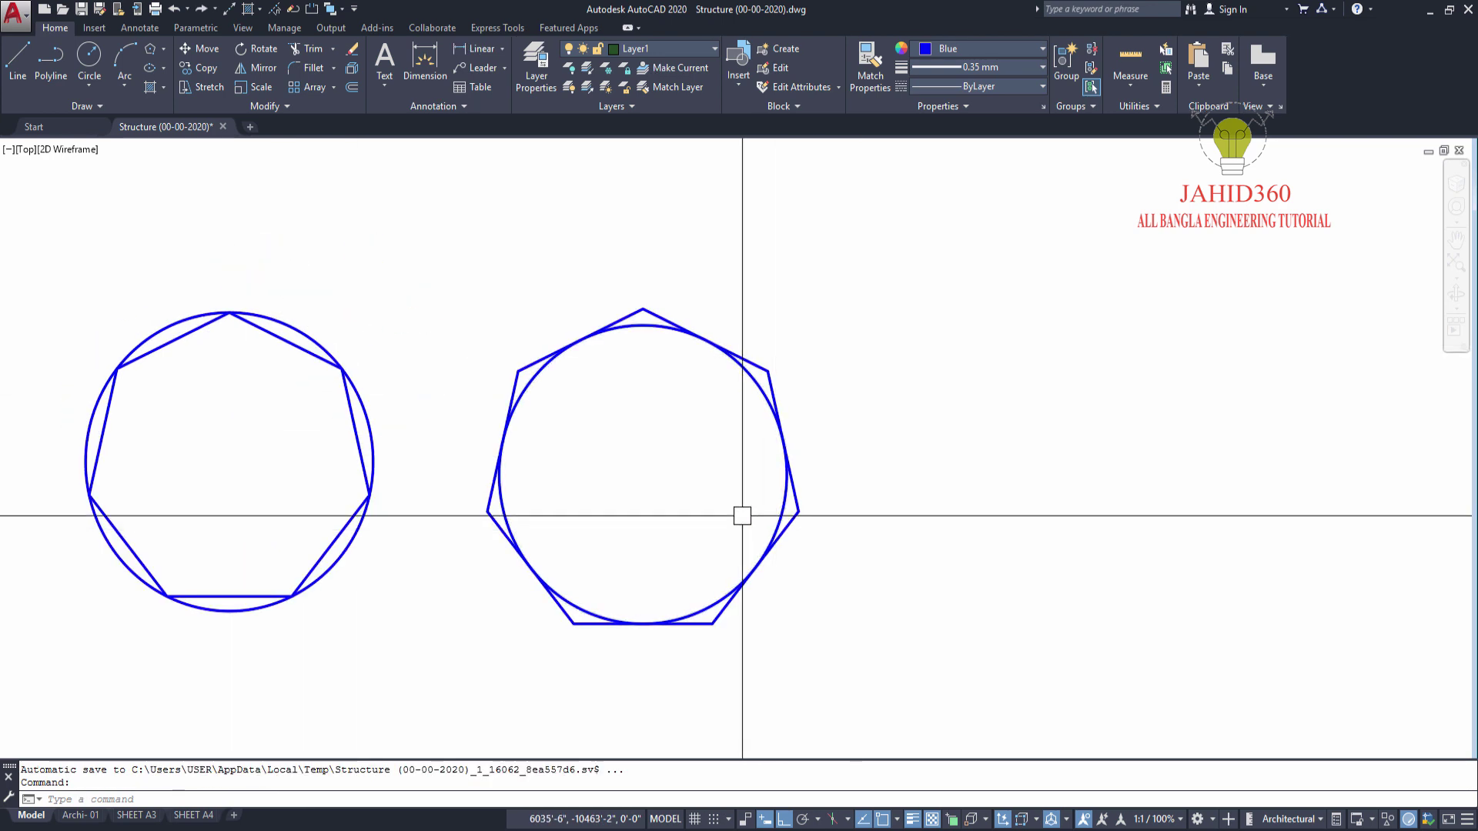
- Add a 6" linear dimension from the left polygon's centre to its top vertex, placed left
middle_drag(550, 517, 611, 505)
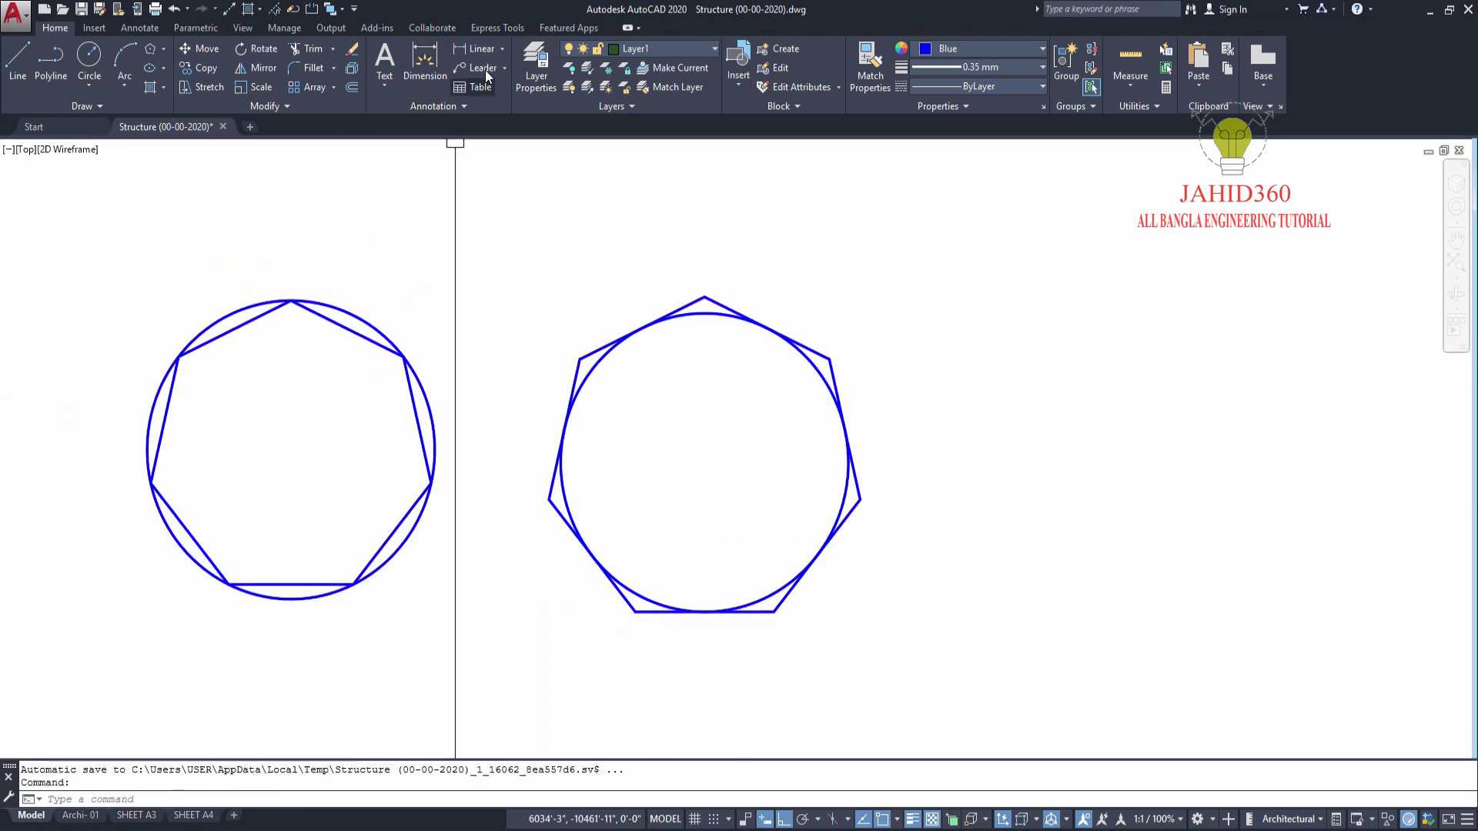
click(486, 49)
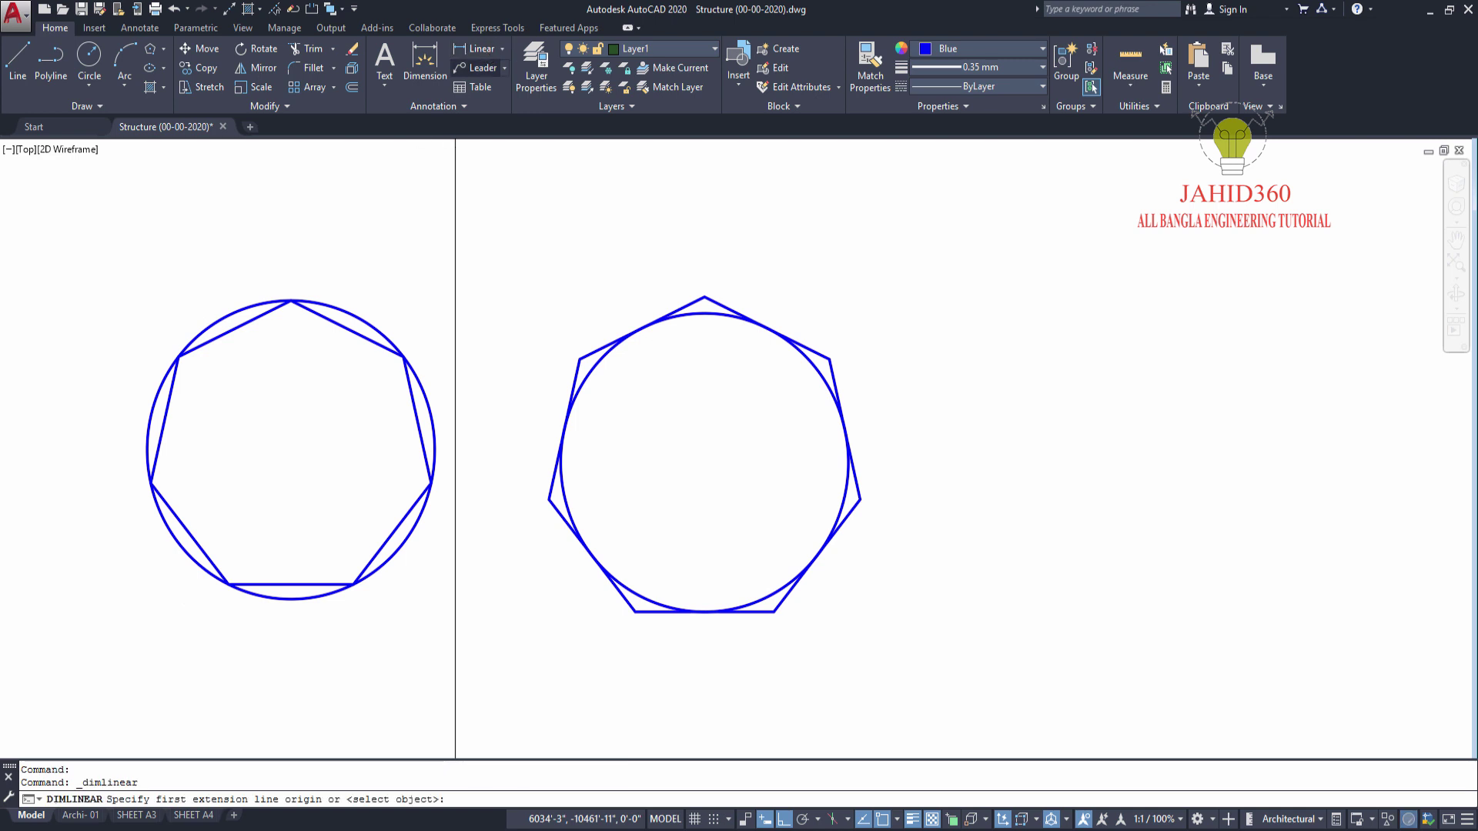
click(286, 444)
click(291, 300)
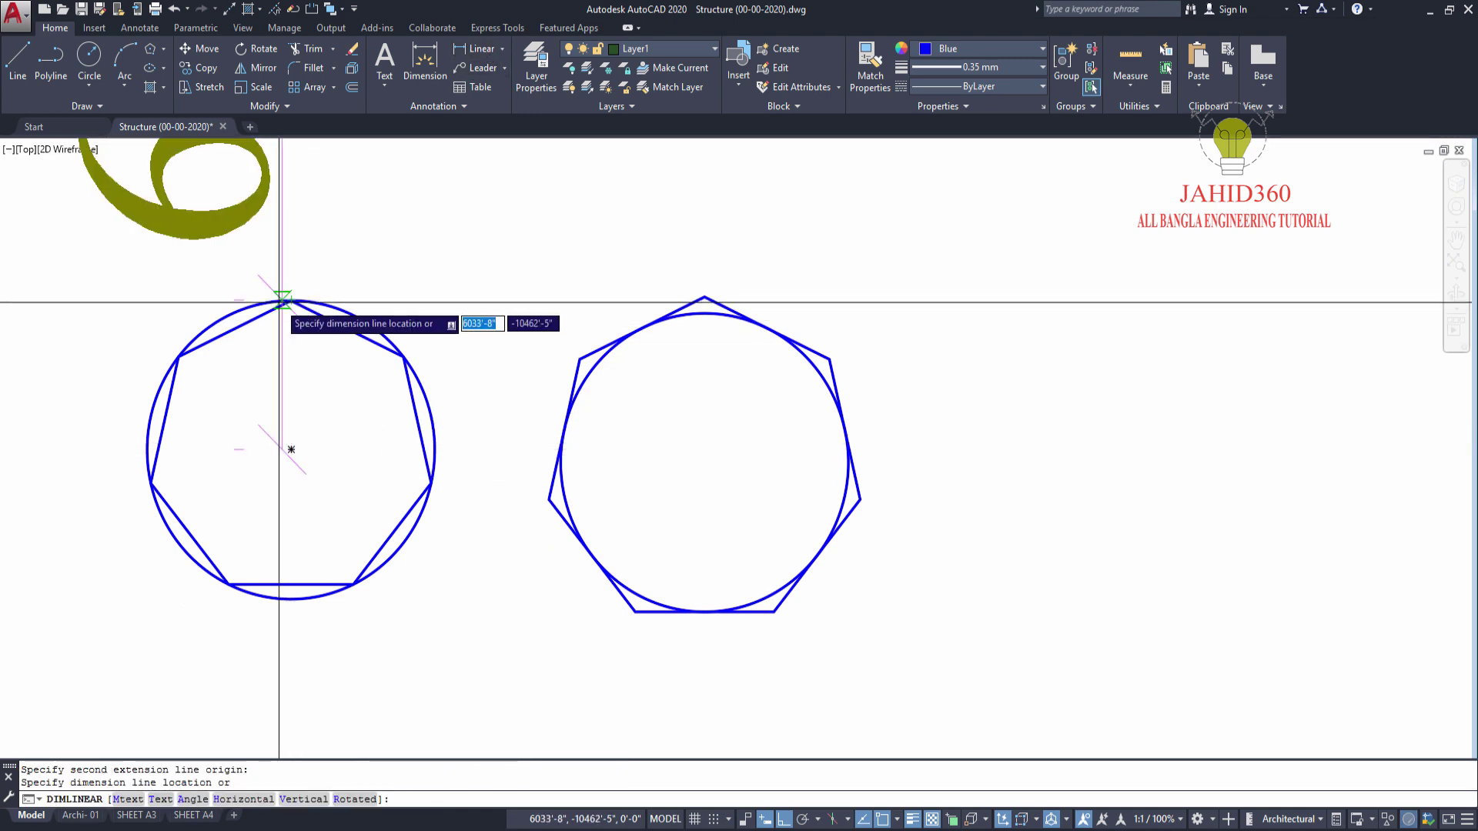
middle_drag(54, 377, 227, 392)
scroll(225, 393, down, 3)
click(226, 393)
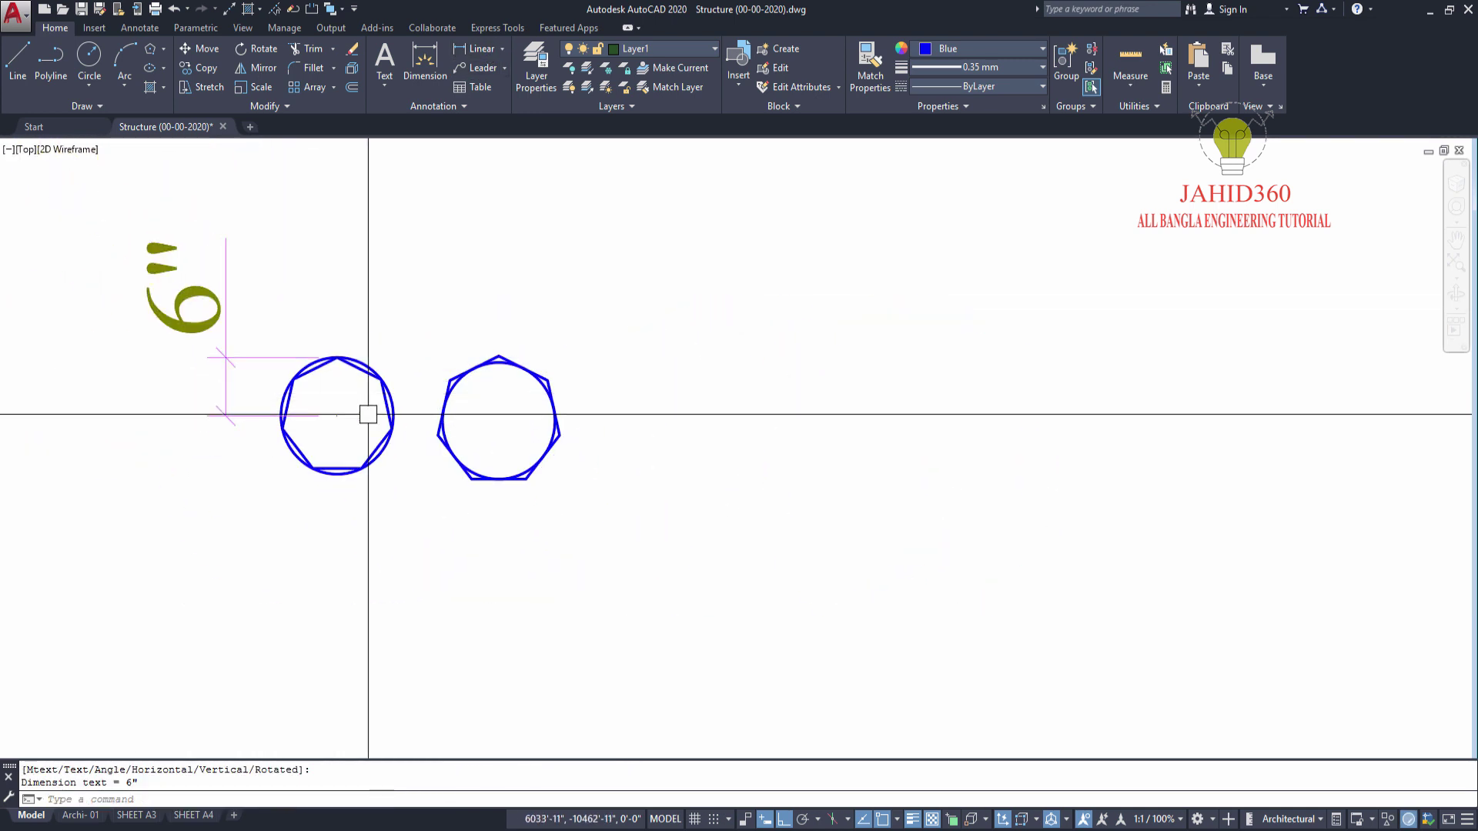
scroll(404, 420, up, 2)
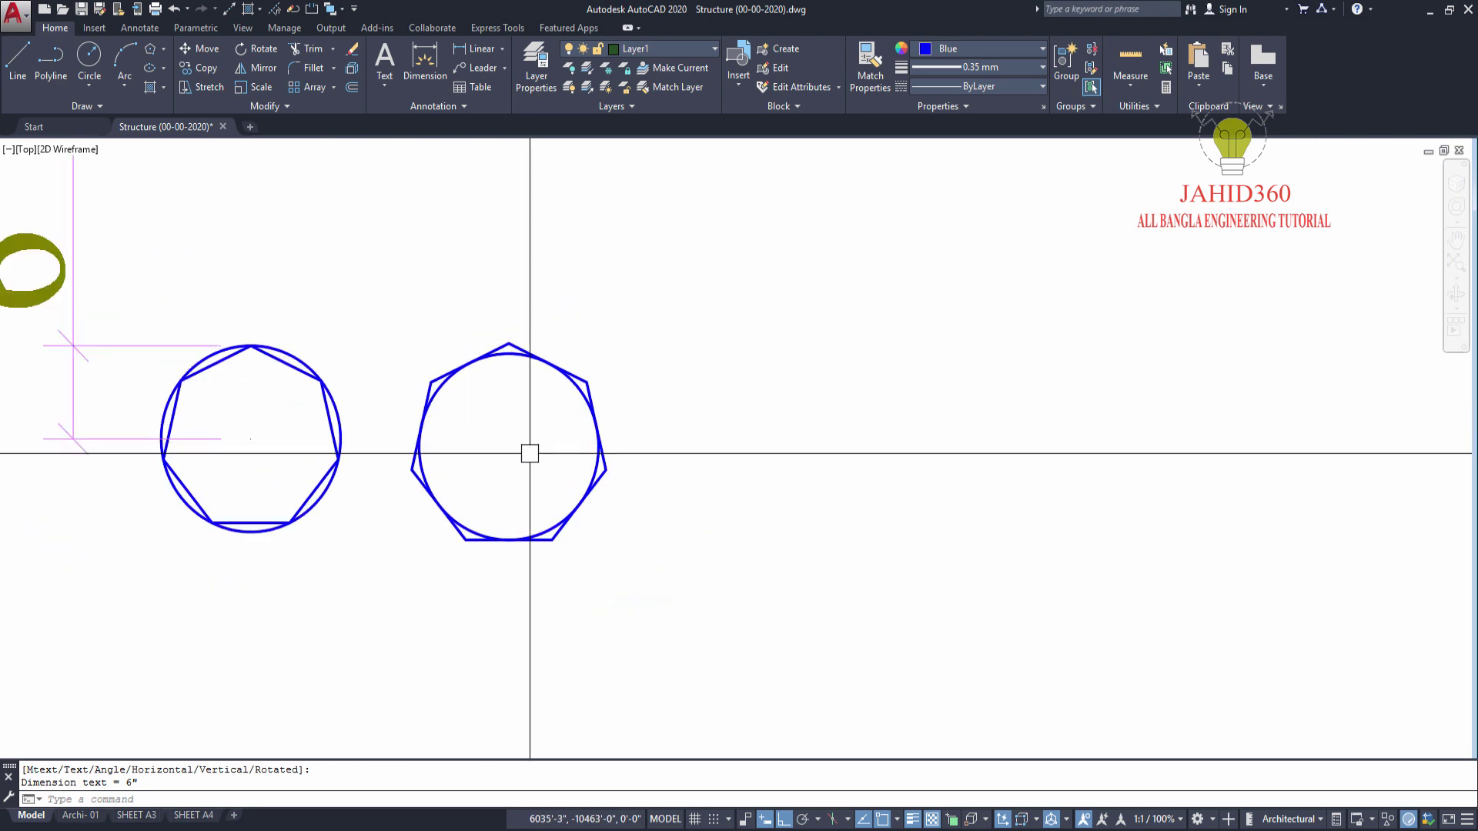
- Begin a linear dimension from the right polygon's centre to a point on its side
key(Return)
scroll(525, 447, down, 3)
scroll(517, 454, down, 2)
click(515, 458)
scroll(508, 456, up, 5)
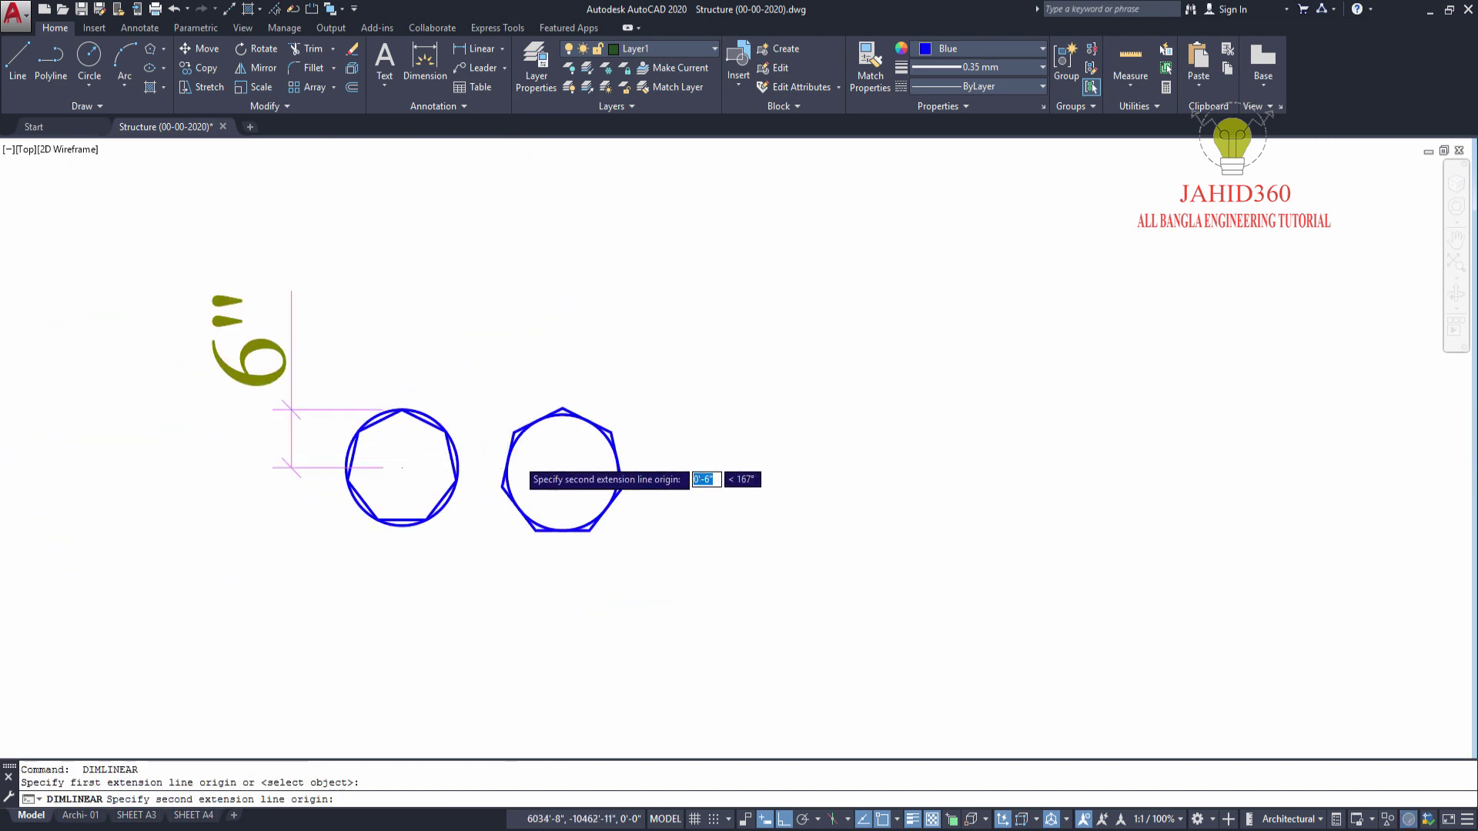
scroll(511, 442, up, 3)
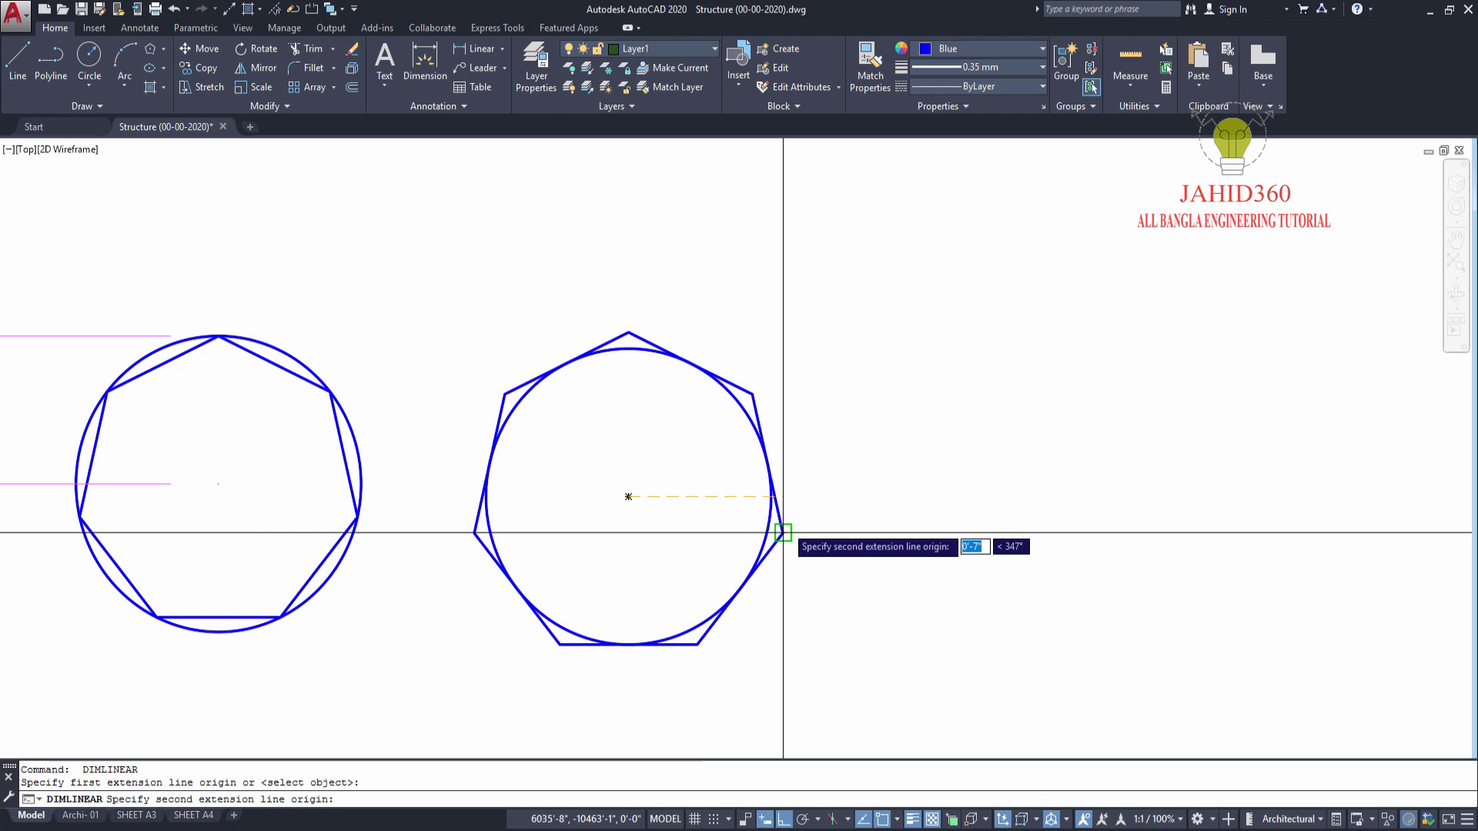
click(767, 464)
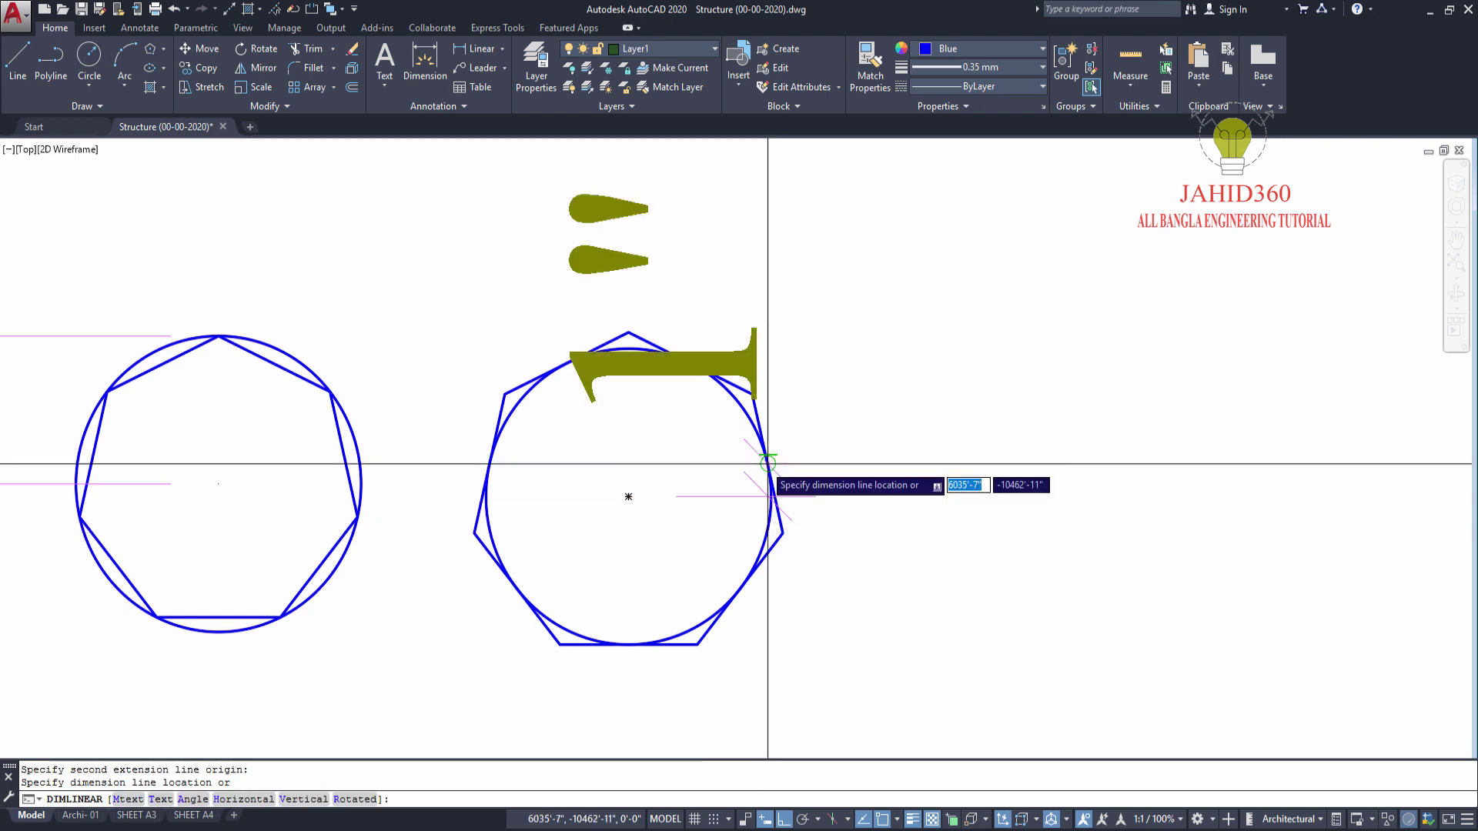
- Dimension the right polygon 6" from centre to bottom vertex, placed on its right
click(501, 49)
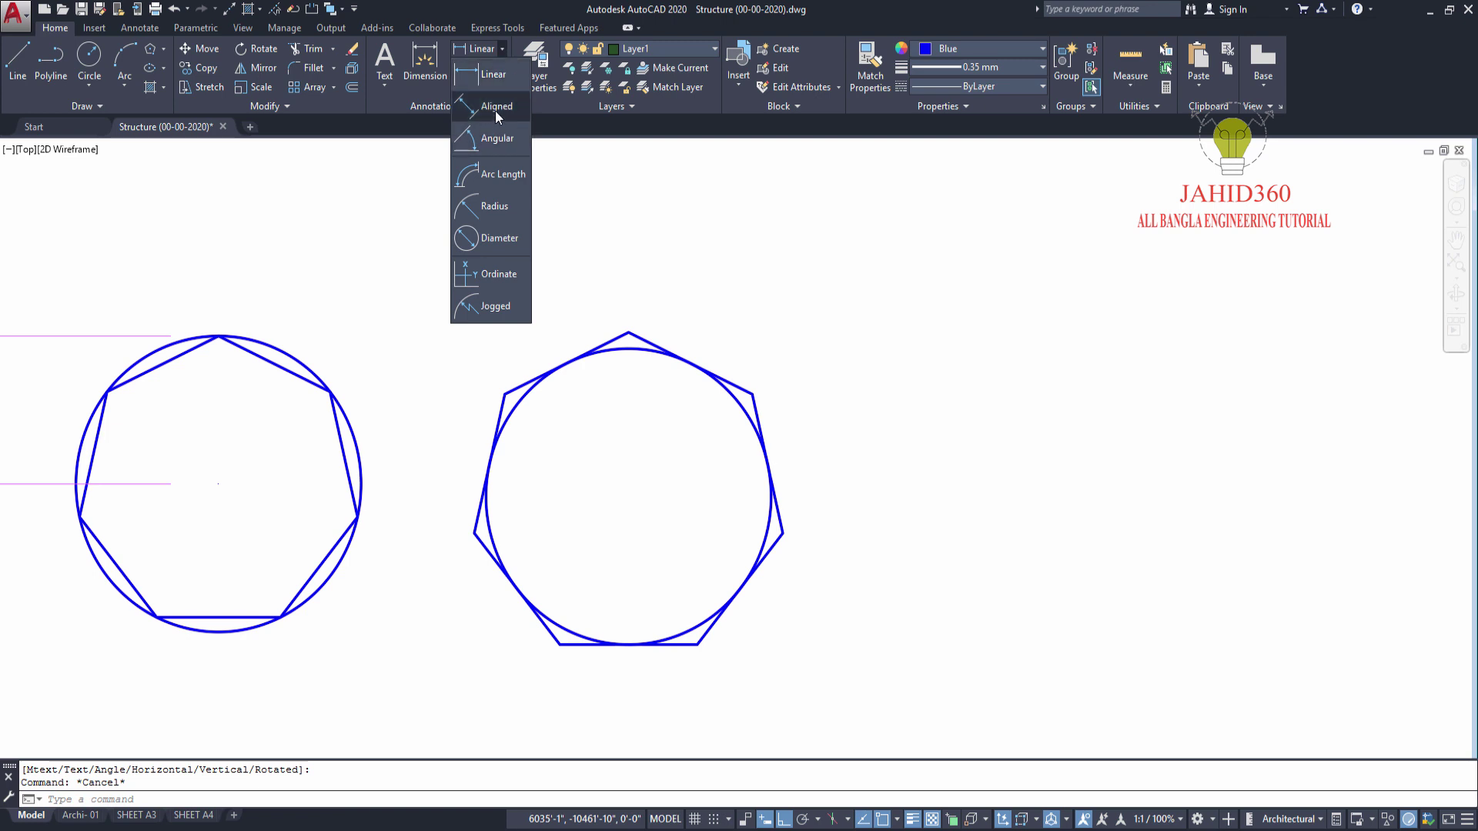
click(479, 53)
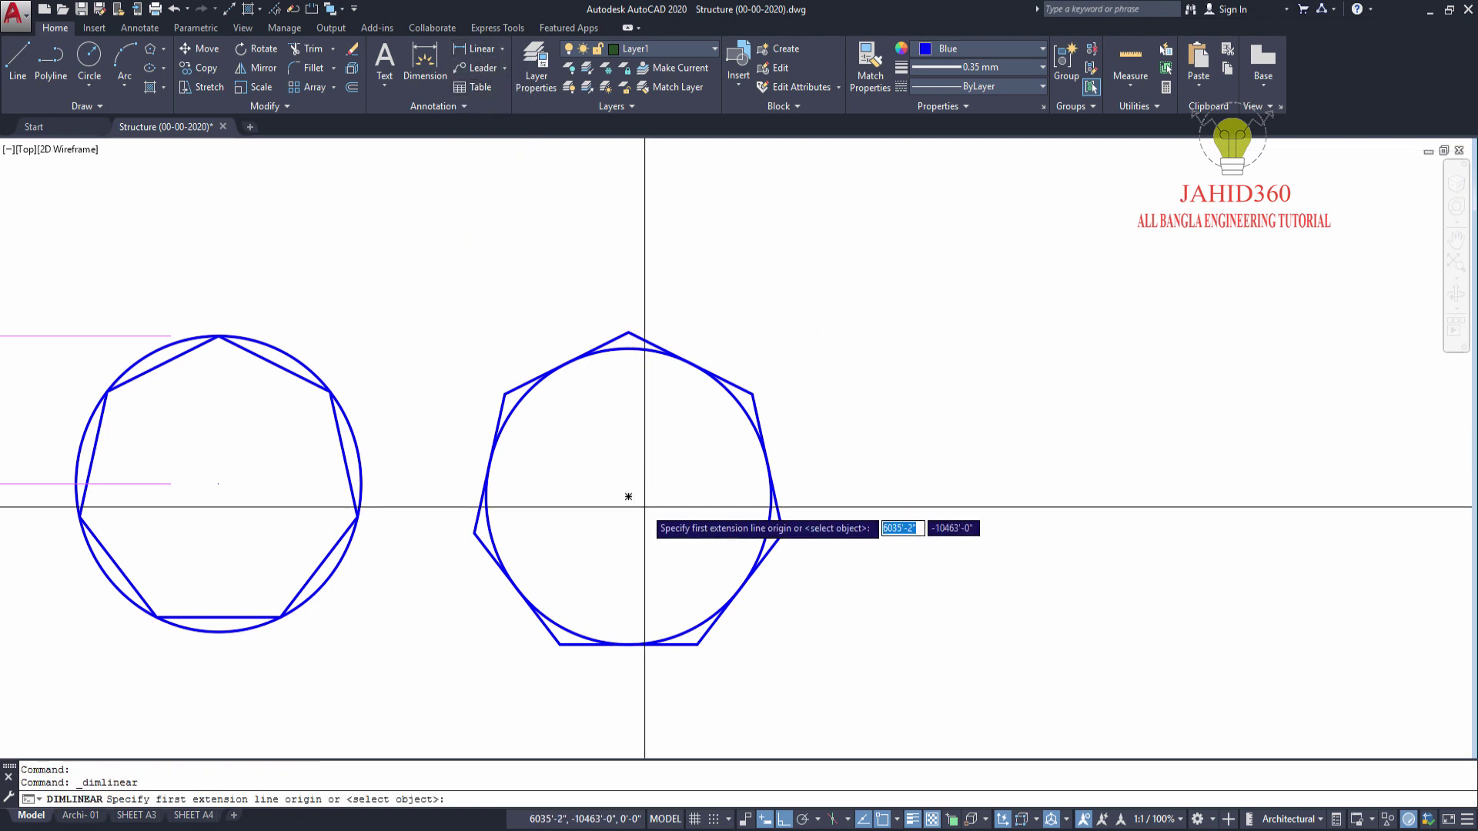
click(628, 497)
click(628, 644)
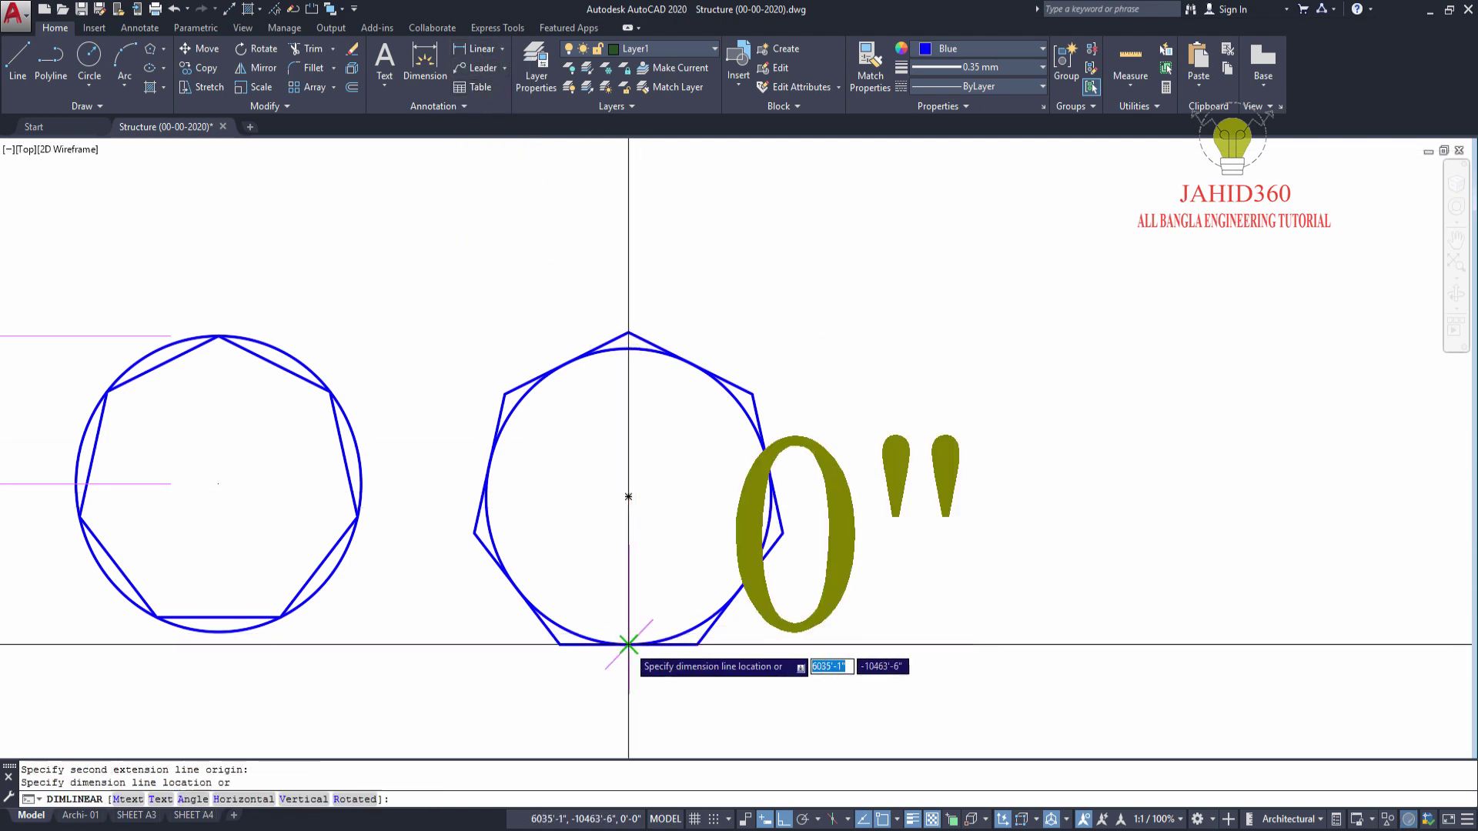
scroll(881, 504, down, 4)
mouse_move(881, 505)
middle_down()
mouse_move(708, 492)
mouse_move(673, 511)
mouse_move(623, 483)
middle_up()
click(709, 501)
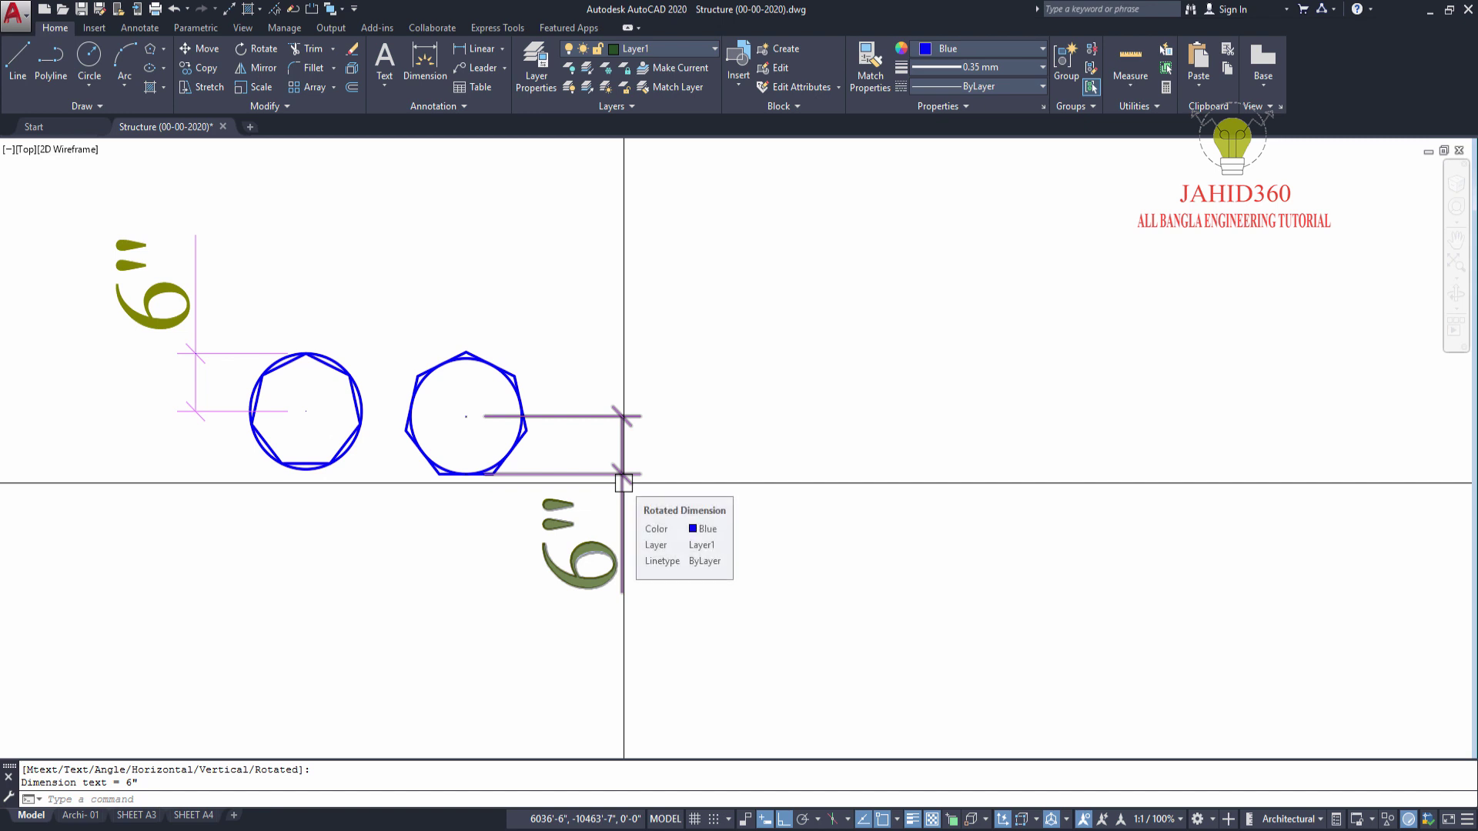
- Zoom and pan onto the right polygon's top vertex, cancelling a stray polygon selection
scroll(274, 399, up, 3)
scroll(179, 190, up, 2)
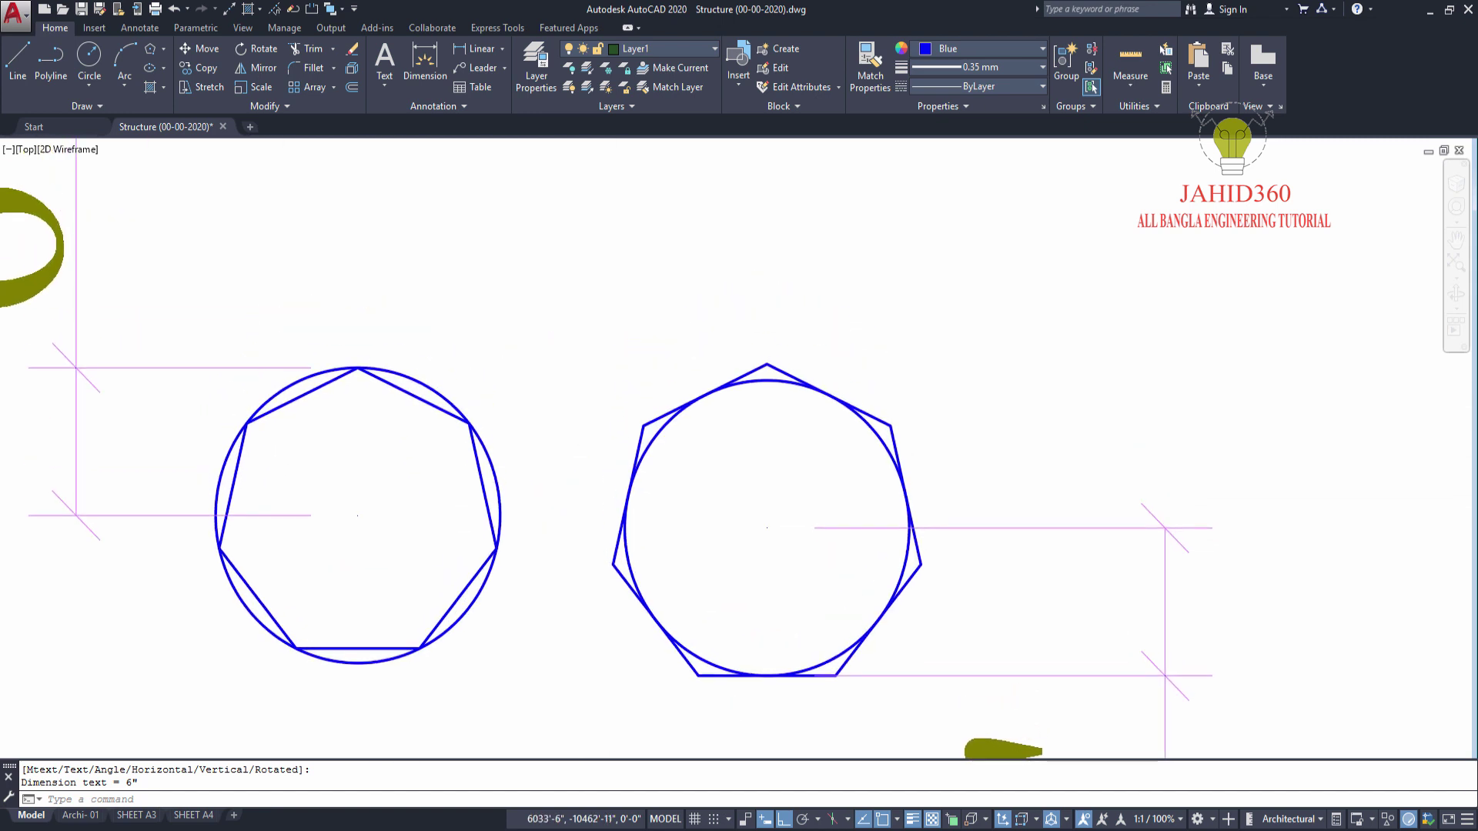
scroll(343, 501, down, 4)
scroll(343, 501, up, 4)
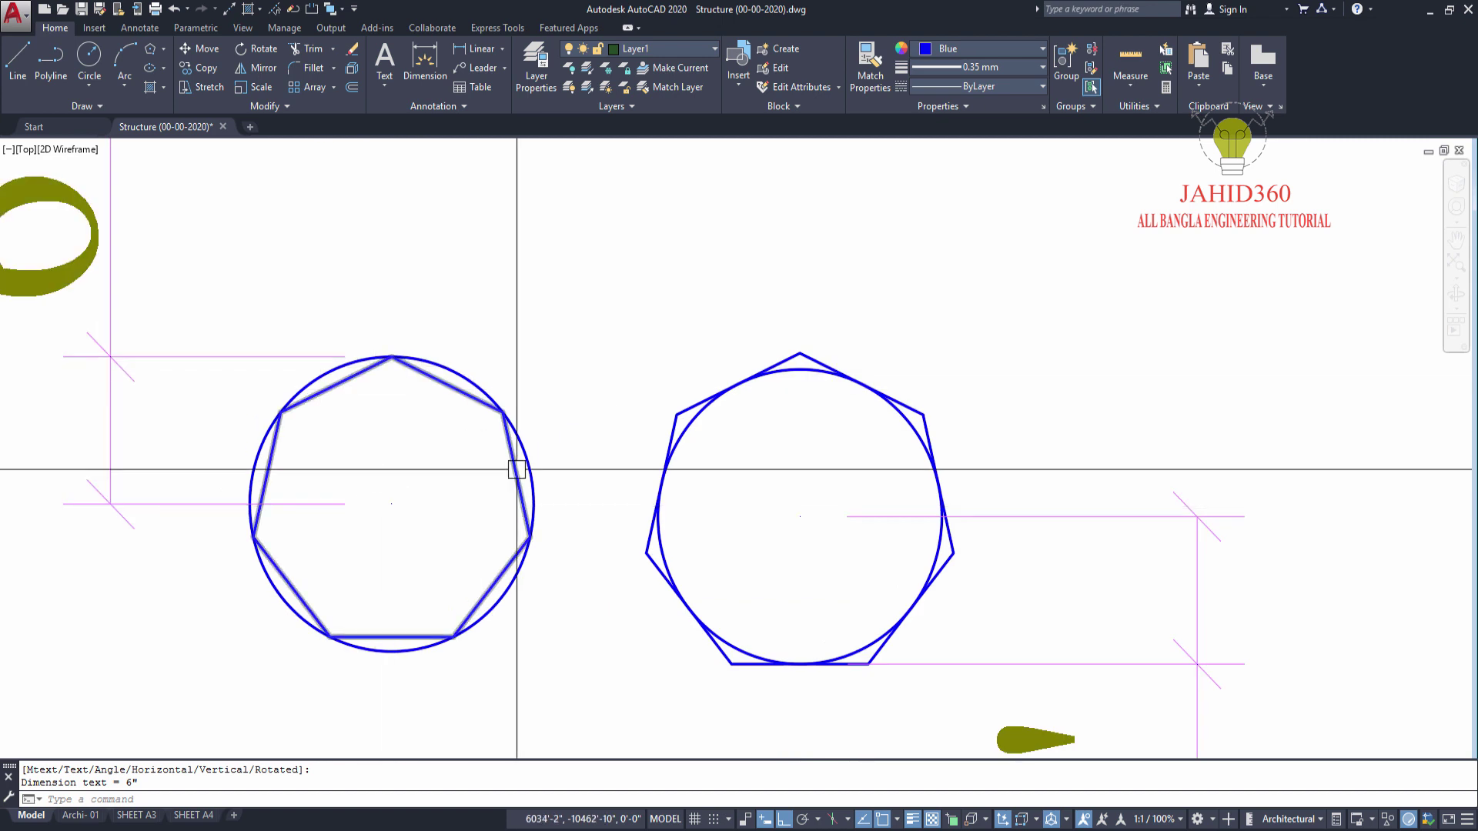
middle_drag(797, 640, 711, 520)
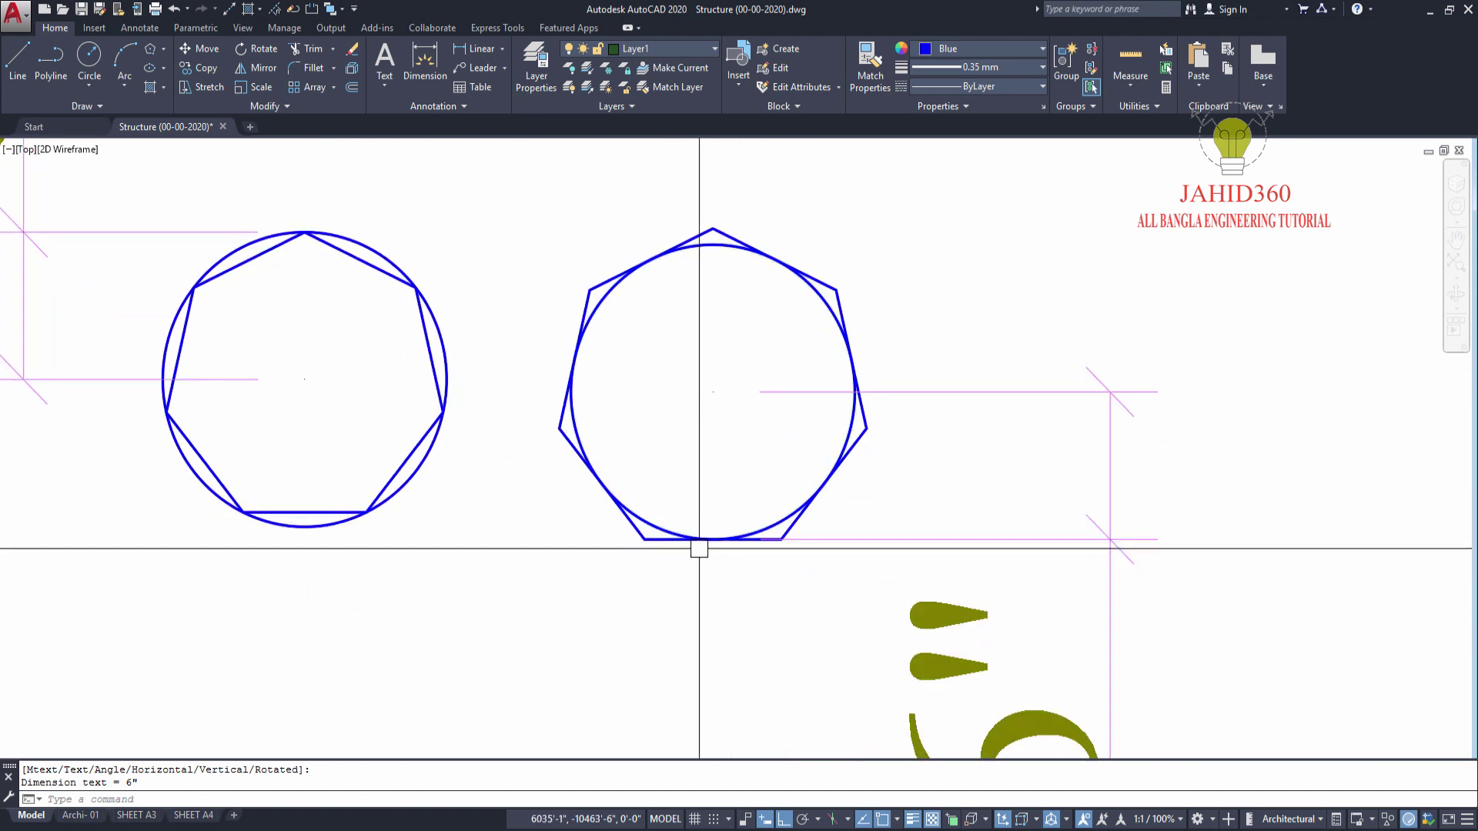
scroll(701, 542, down, 5)
scroll(501, 453, up, 2)
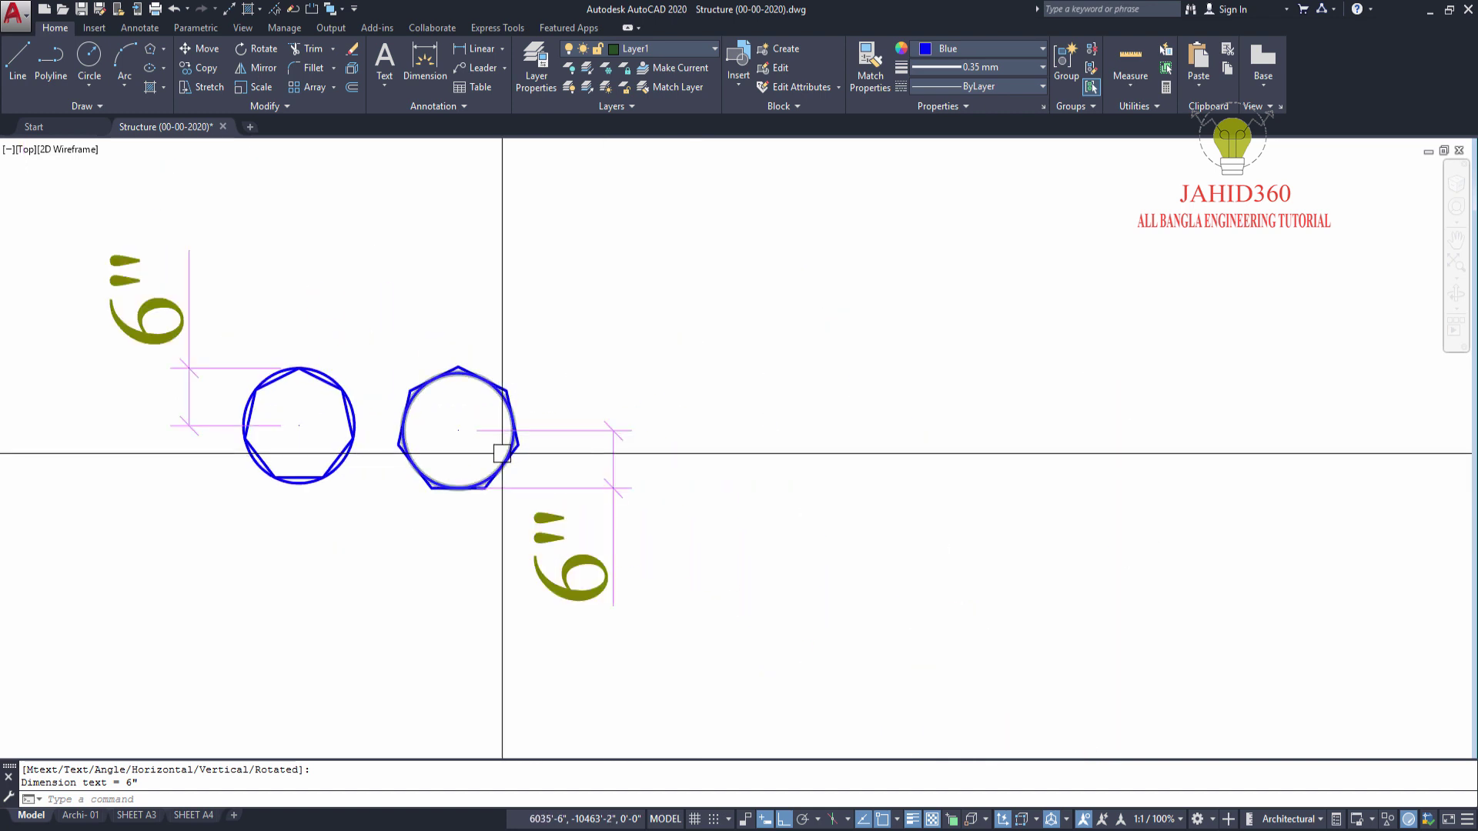
scroll(492, 442, up, 1)
scroll(429, 315, up, 5)
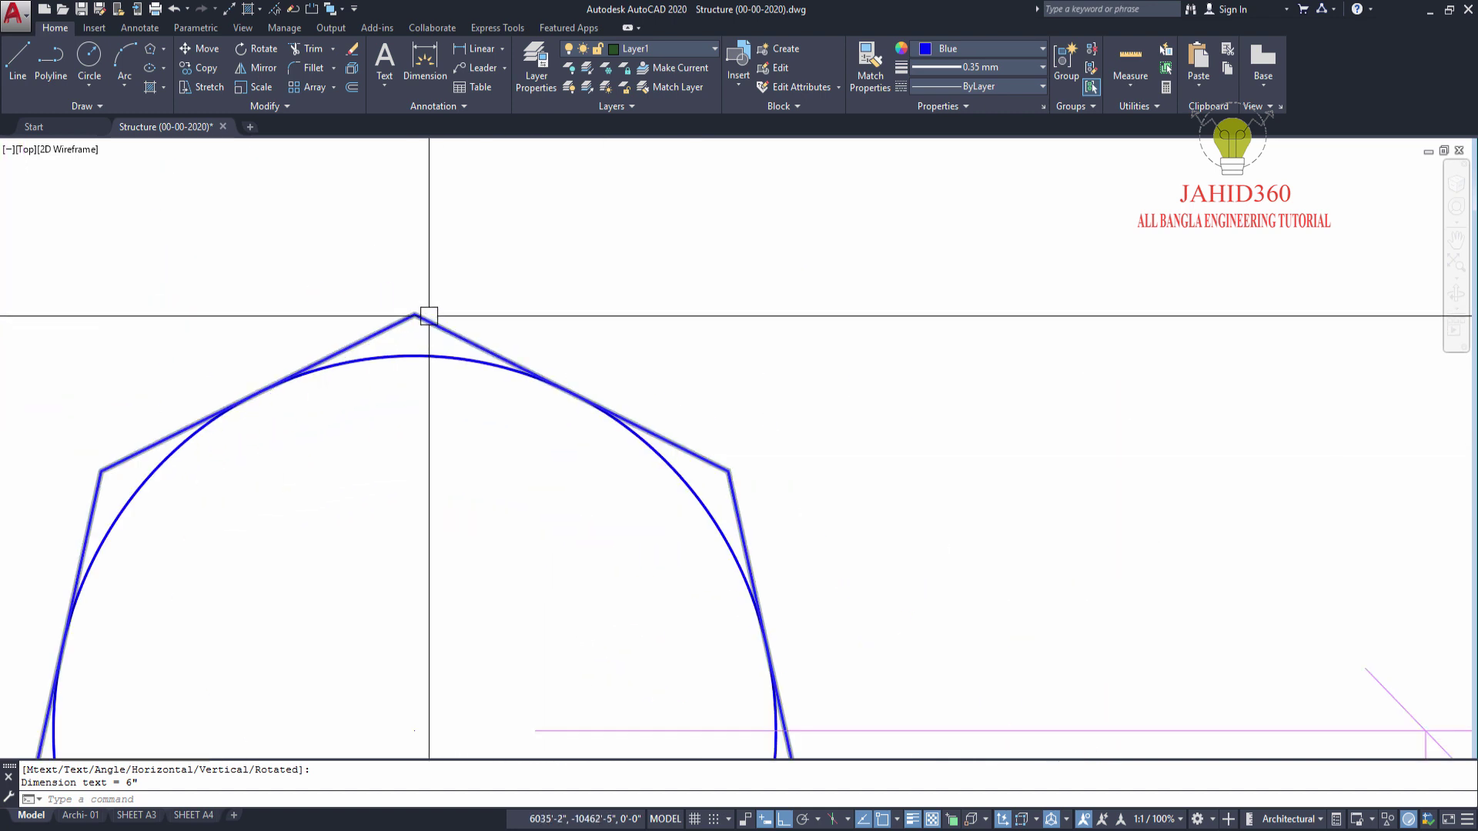
click(429, 316)
middle_drag(446, 320, 465, 327)
scroll(417, 310, up, 4)
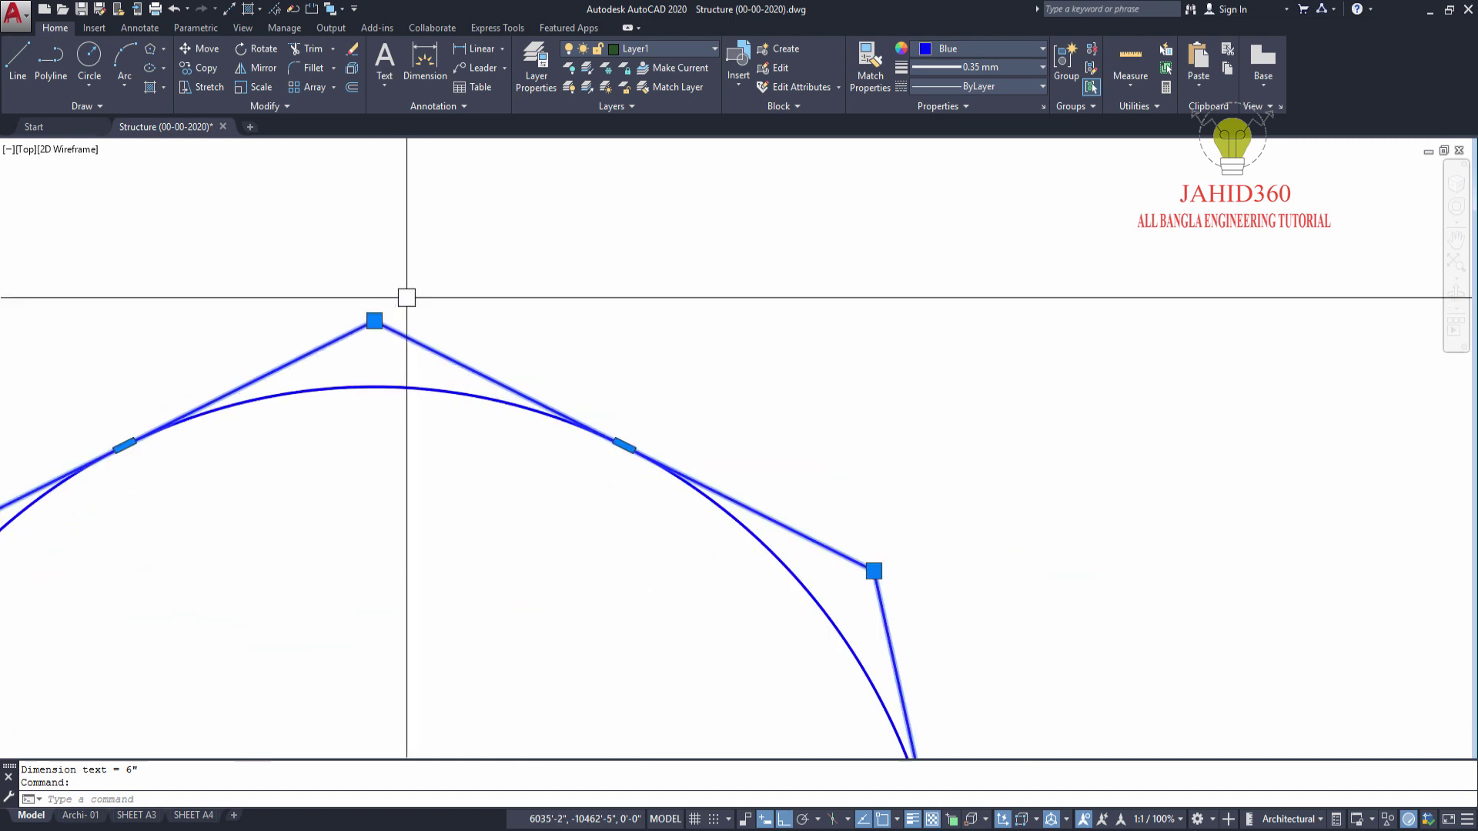
key(Escape)
key(Escape)
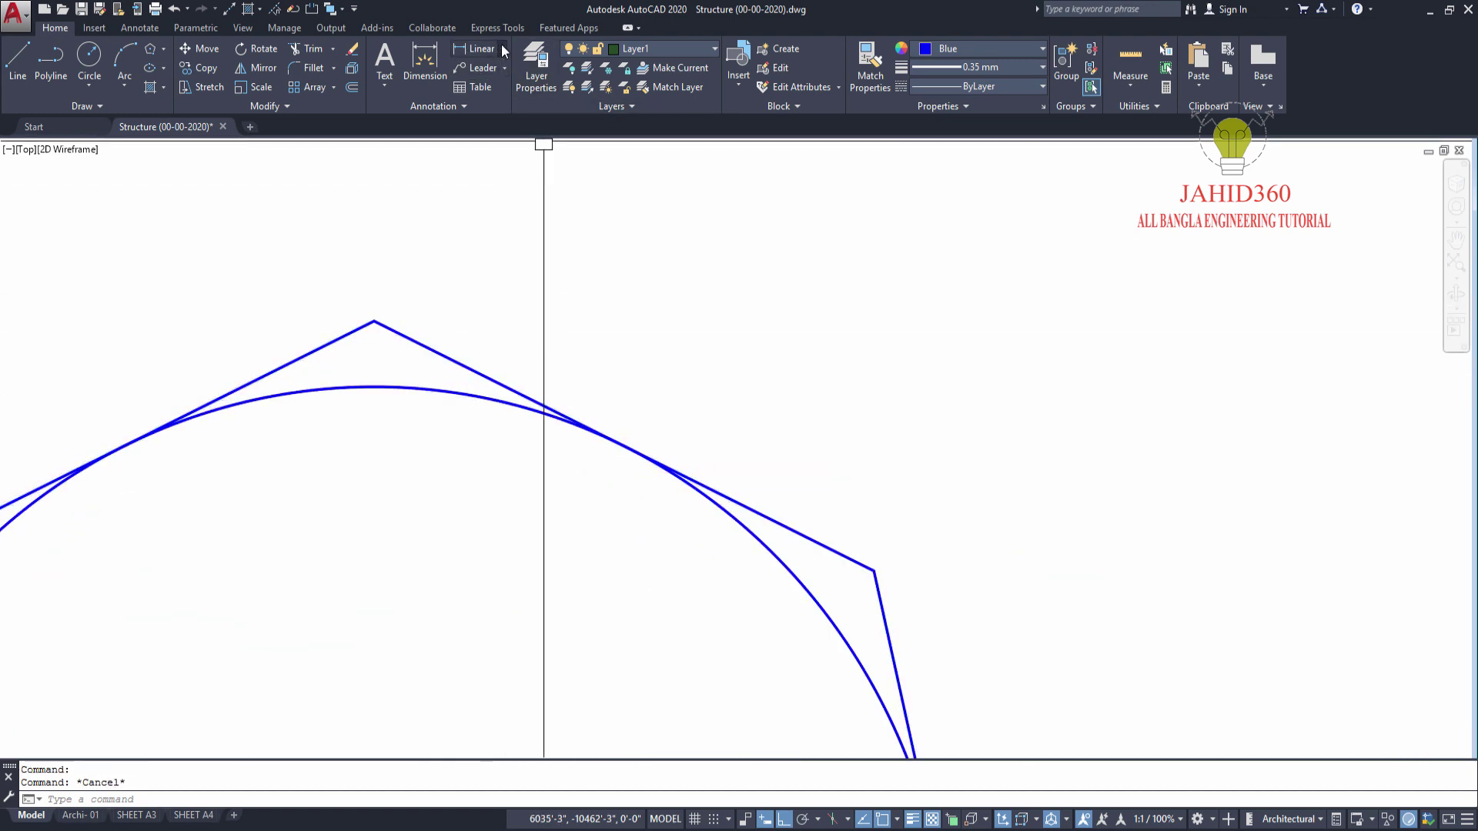
- Add a 6" aligned dimension along an edge of the right polygon
click(502, 48)
click(488, 113)
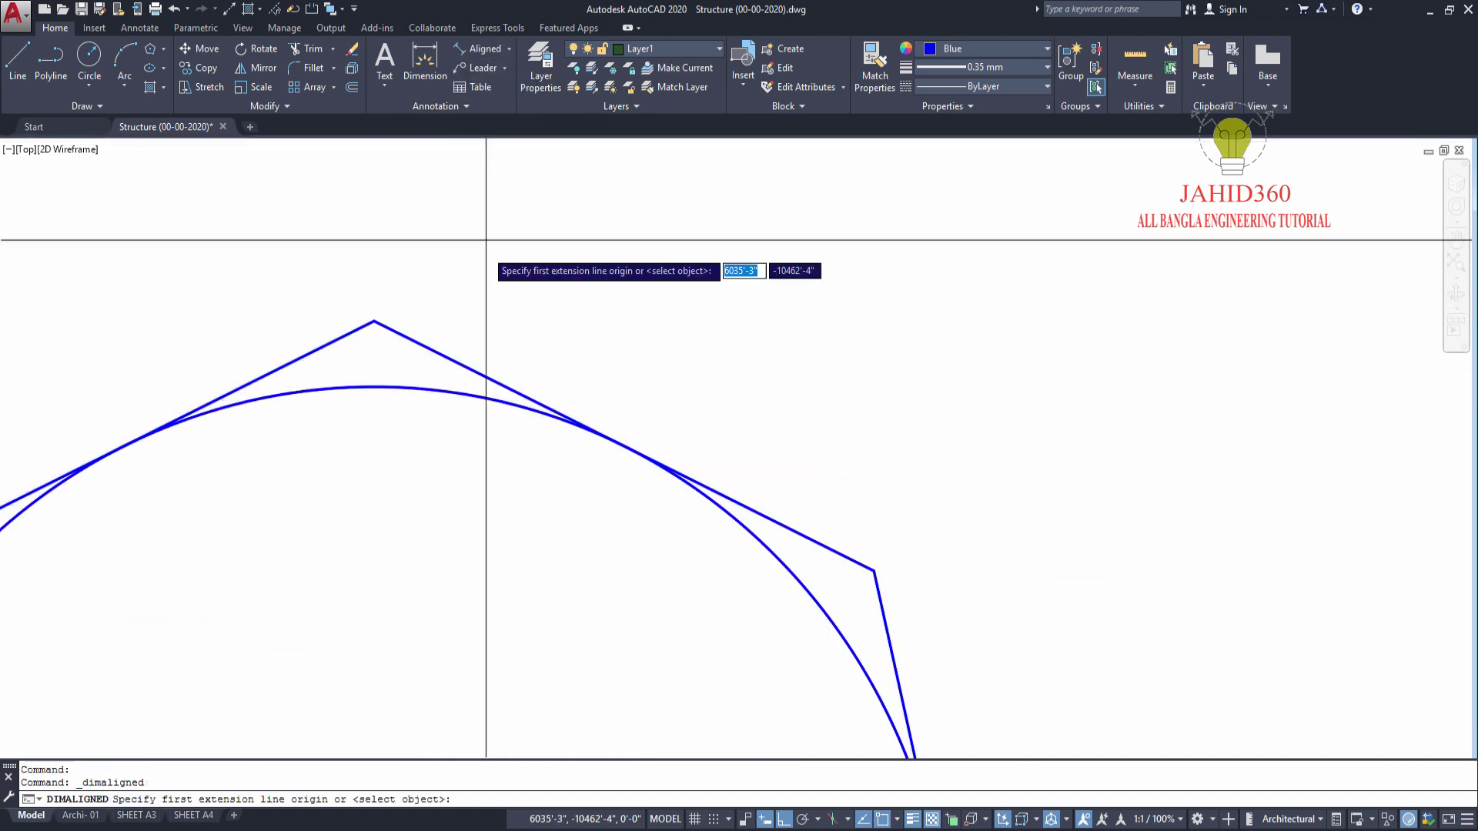
click(374, 321)
click(874, 571)
scroll(874, 571, down, 4)
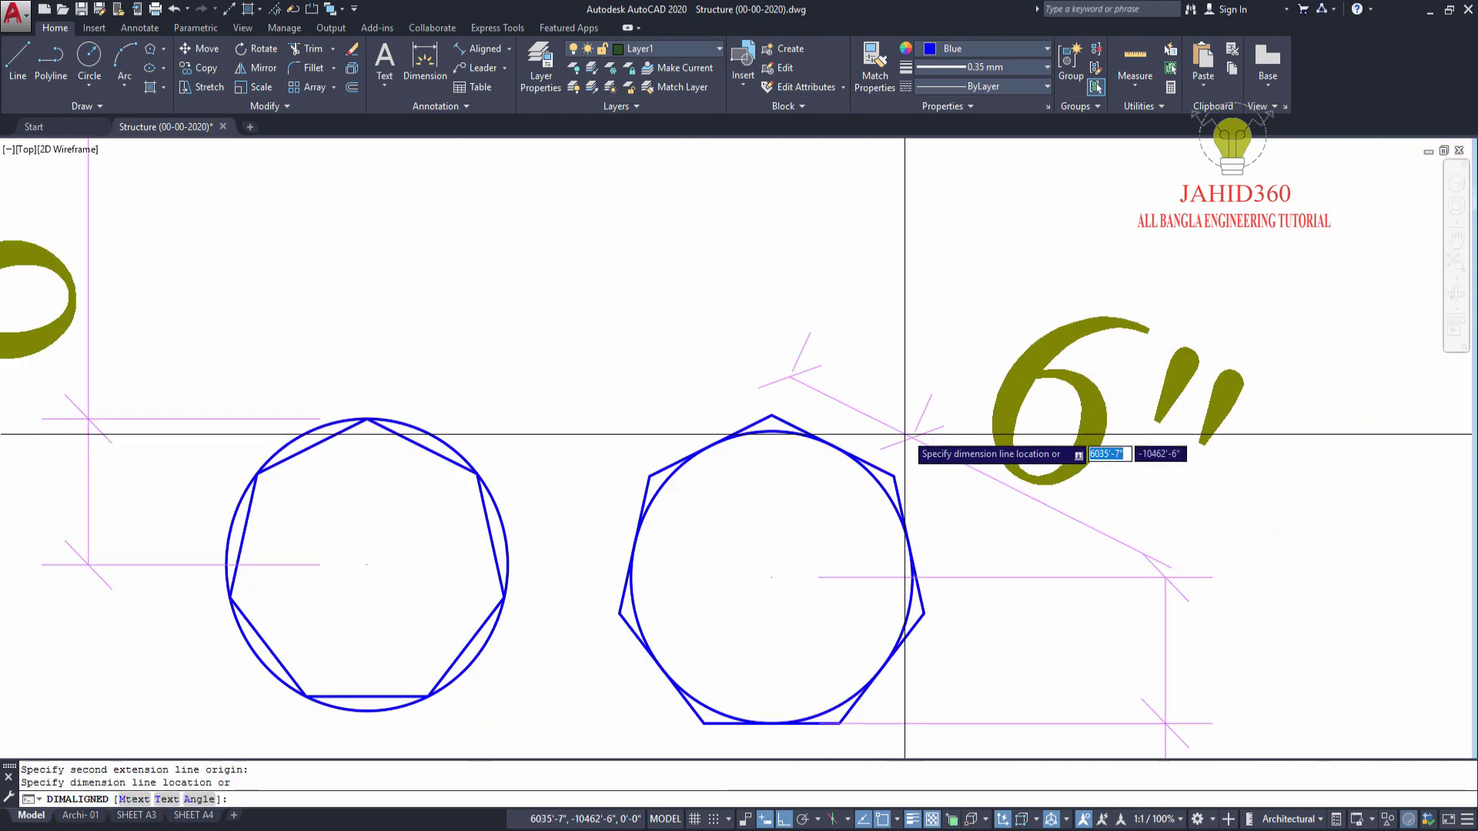
click(951, 350)
- Pick another right-polygon edge, then add a 5" aligned dimension on a left heptagon edge
key(space)
click(786, 422)
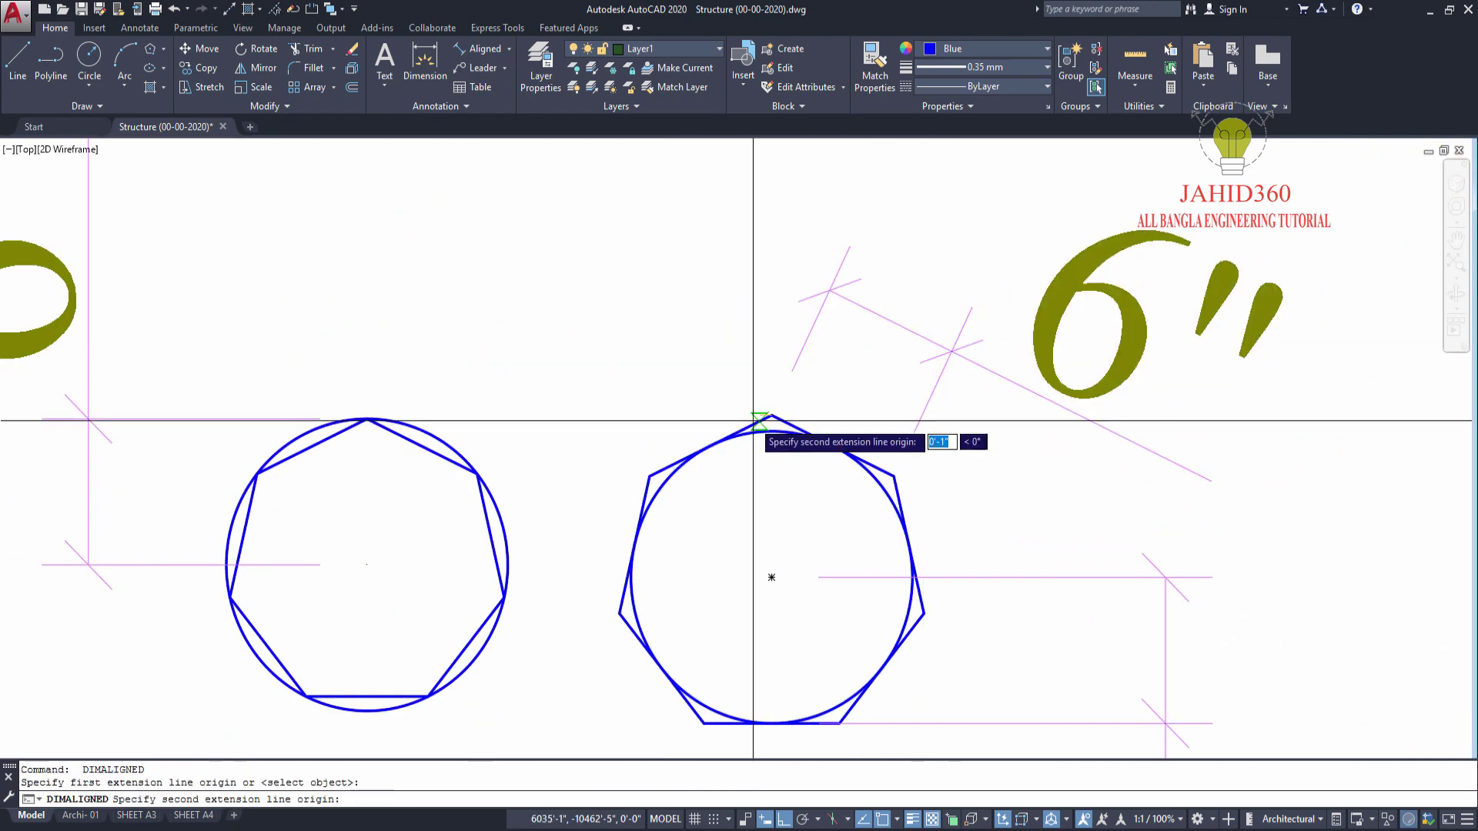
click(649, 477)
middle_drag(604, 361, 625, 240)
key(space)
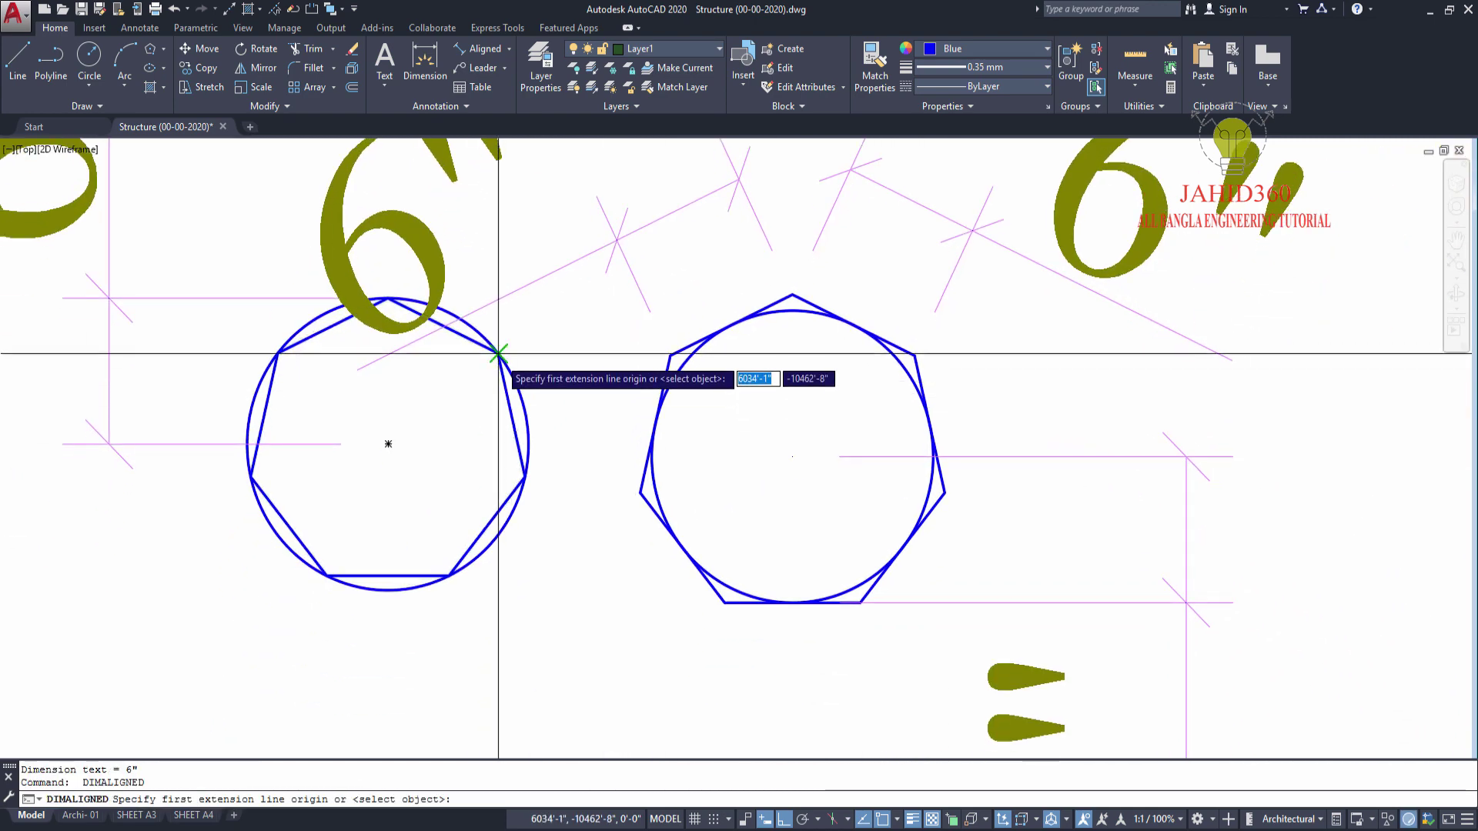
click(499, 354)
click(525, 478)
click(592, 392)
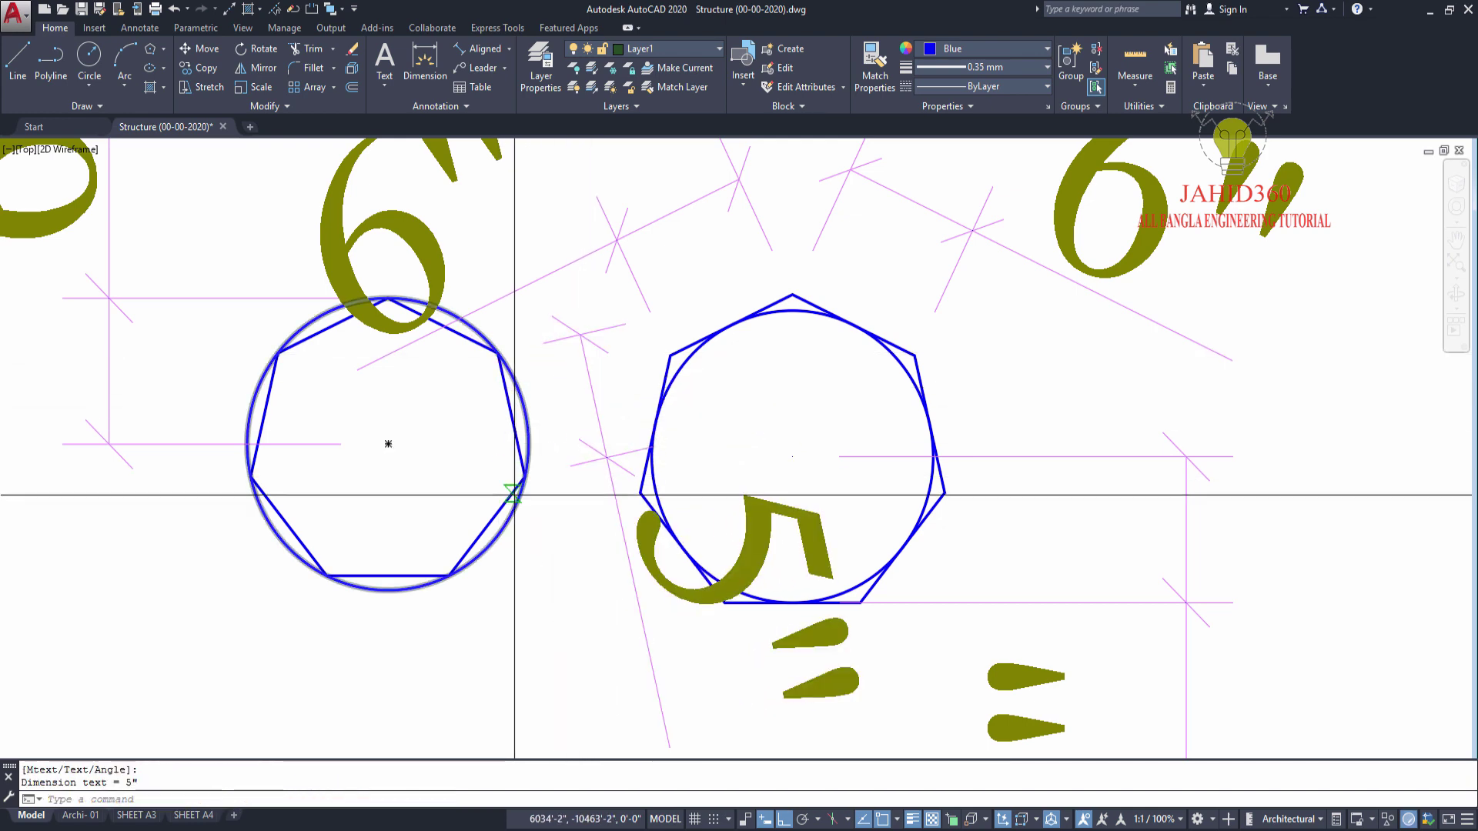
- Add a second 5" aligned dimension on the adjacent left-heptagon edge and end the command
key(space)
click(524, 479)
click(449, 577)
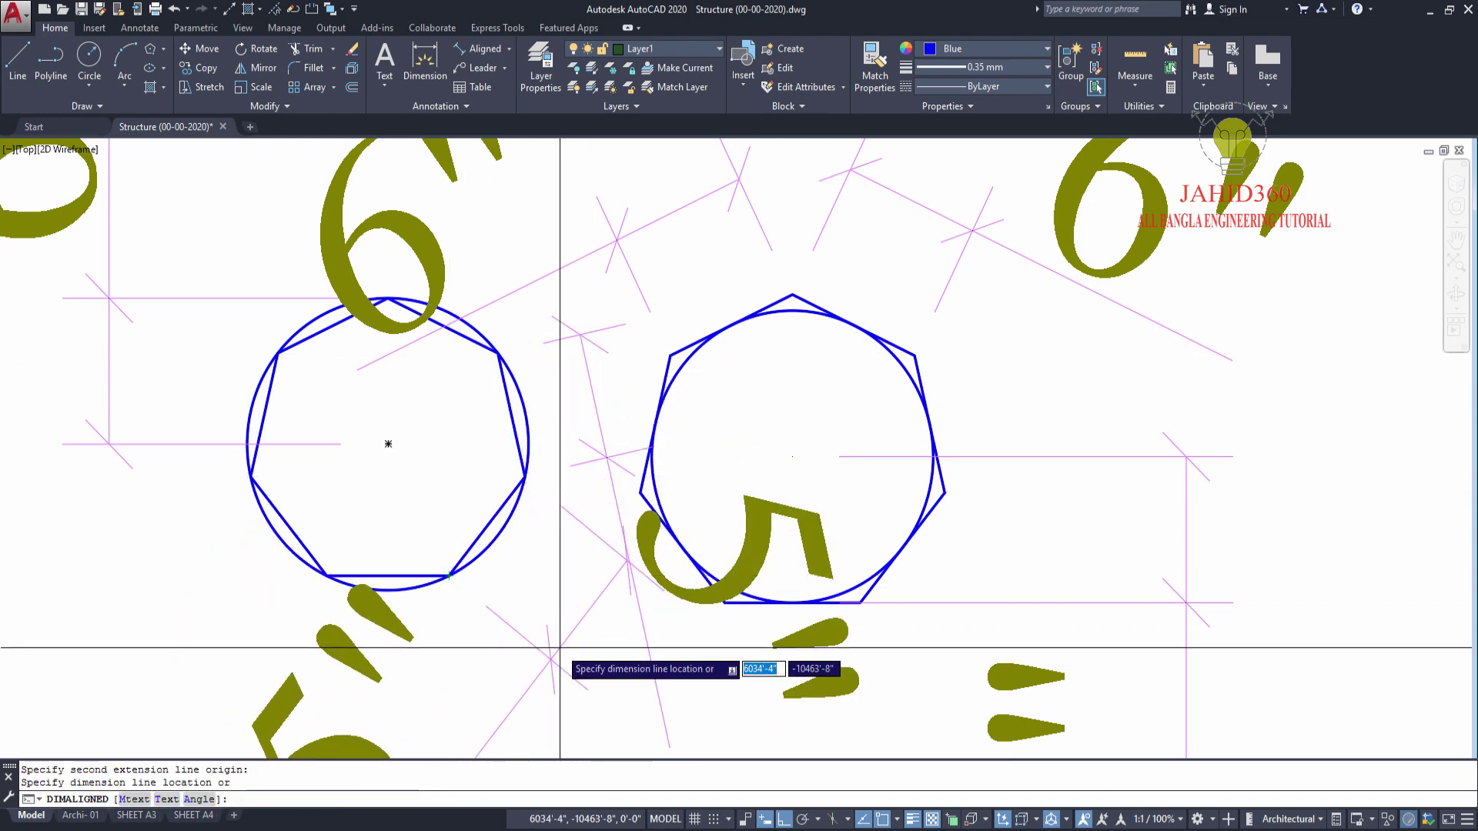
scroll(512, 443, down, 2)
click(495, 467)
key(Escape)
scroll(495, 467, down, 2)
scroll(521, 462, up, 2)
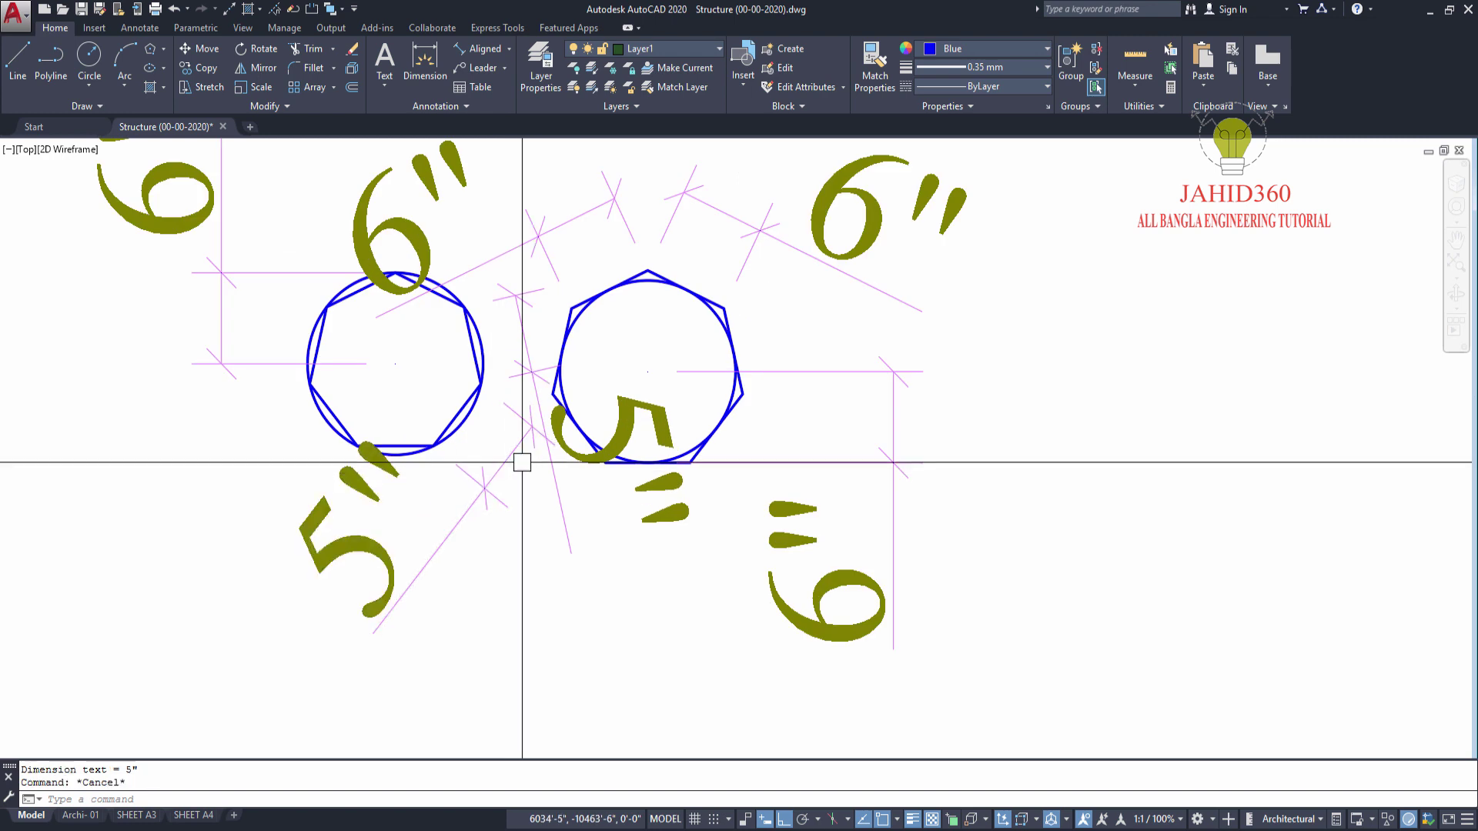
- Delete the 5" dimensions, both vertical 6" dimensions and the slanted dimensions above the heptagons
click(508, 454)
key(Delete)
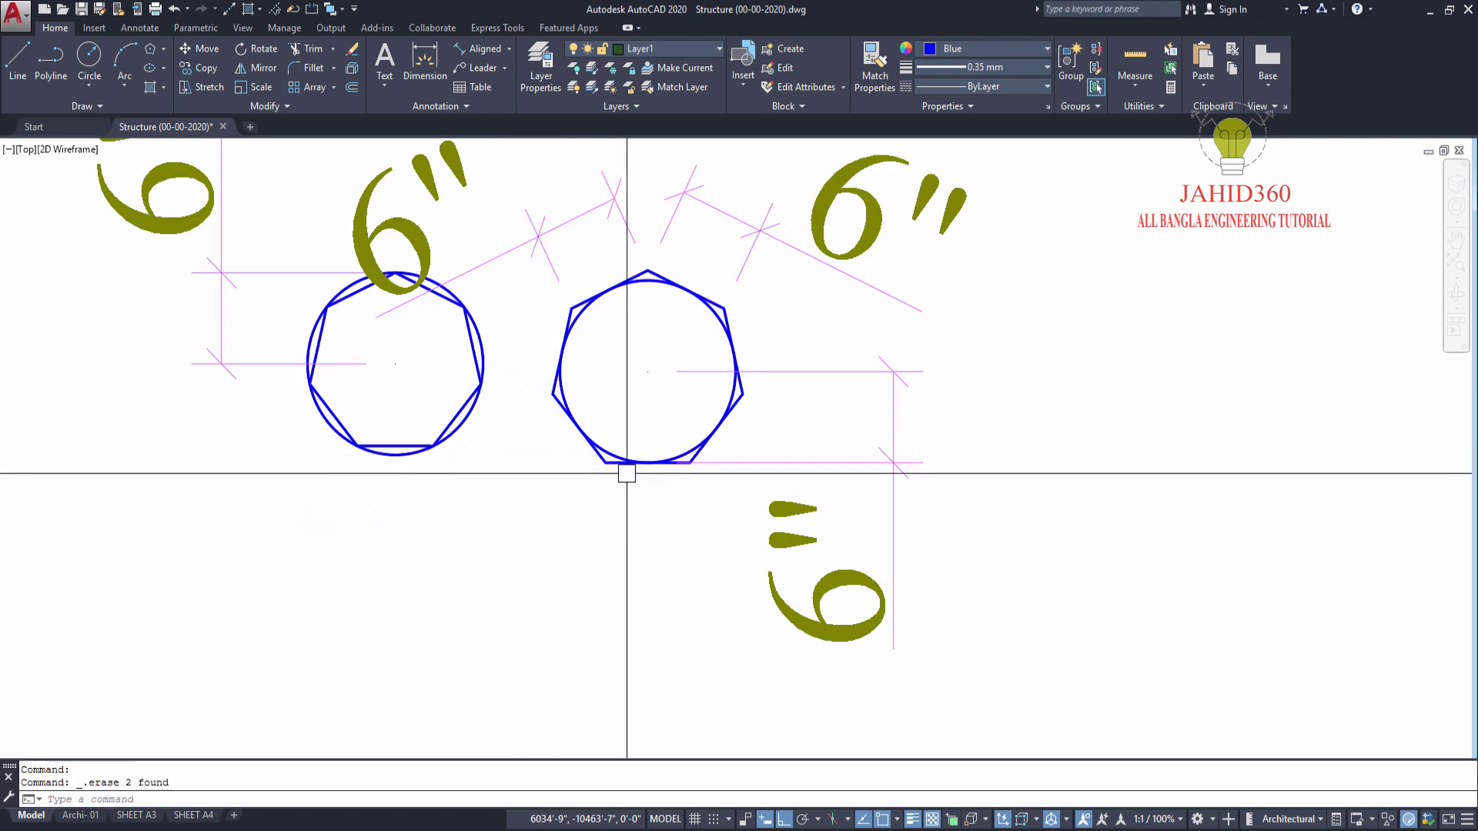
click(775, 461)
key(Delete)
middle_drag(763, 305, 757, 418)
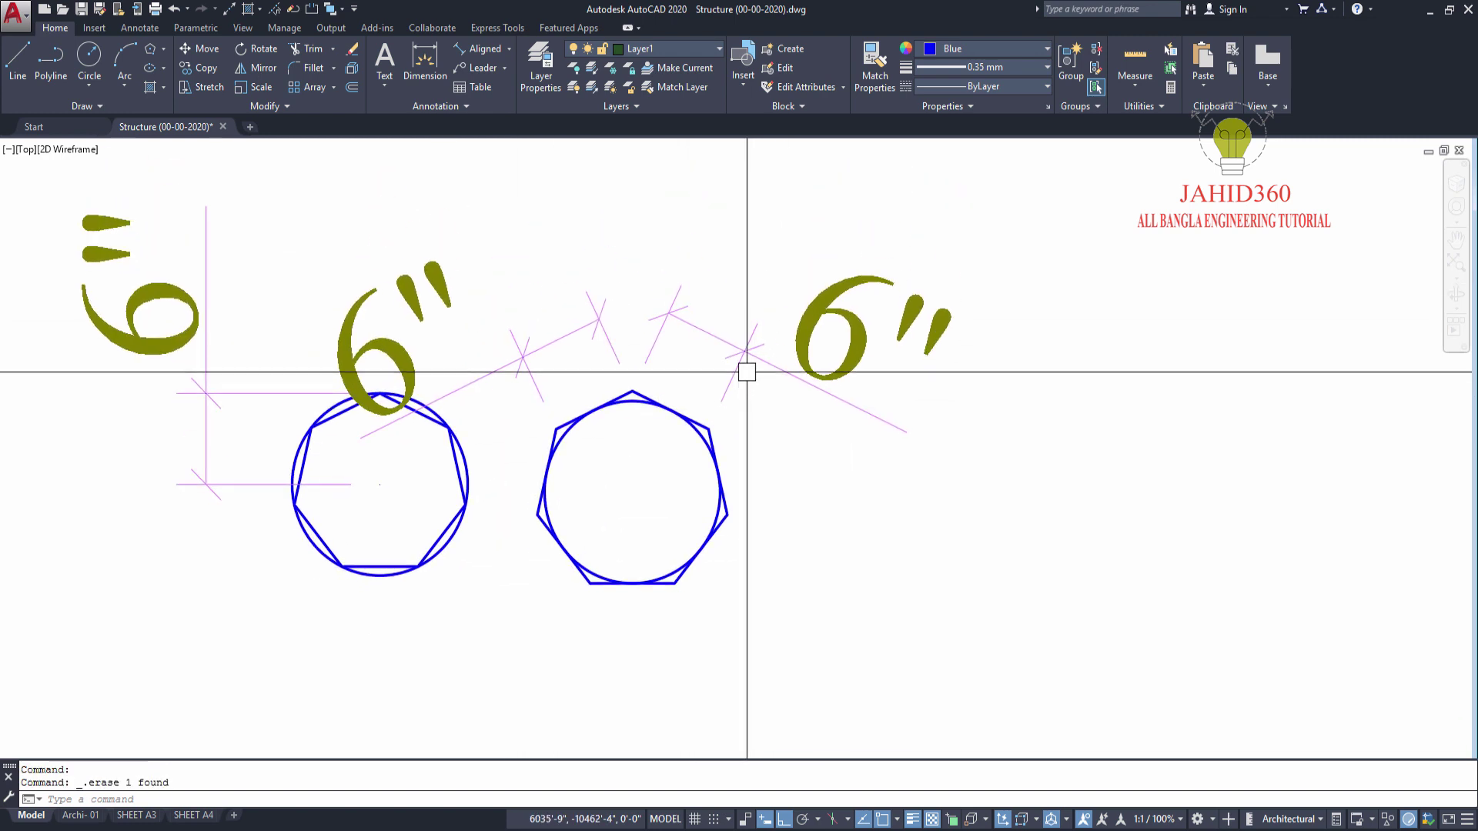
click(746, 350)
click(608, 396)
click(280, 392)
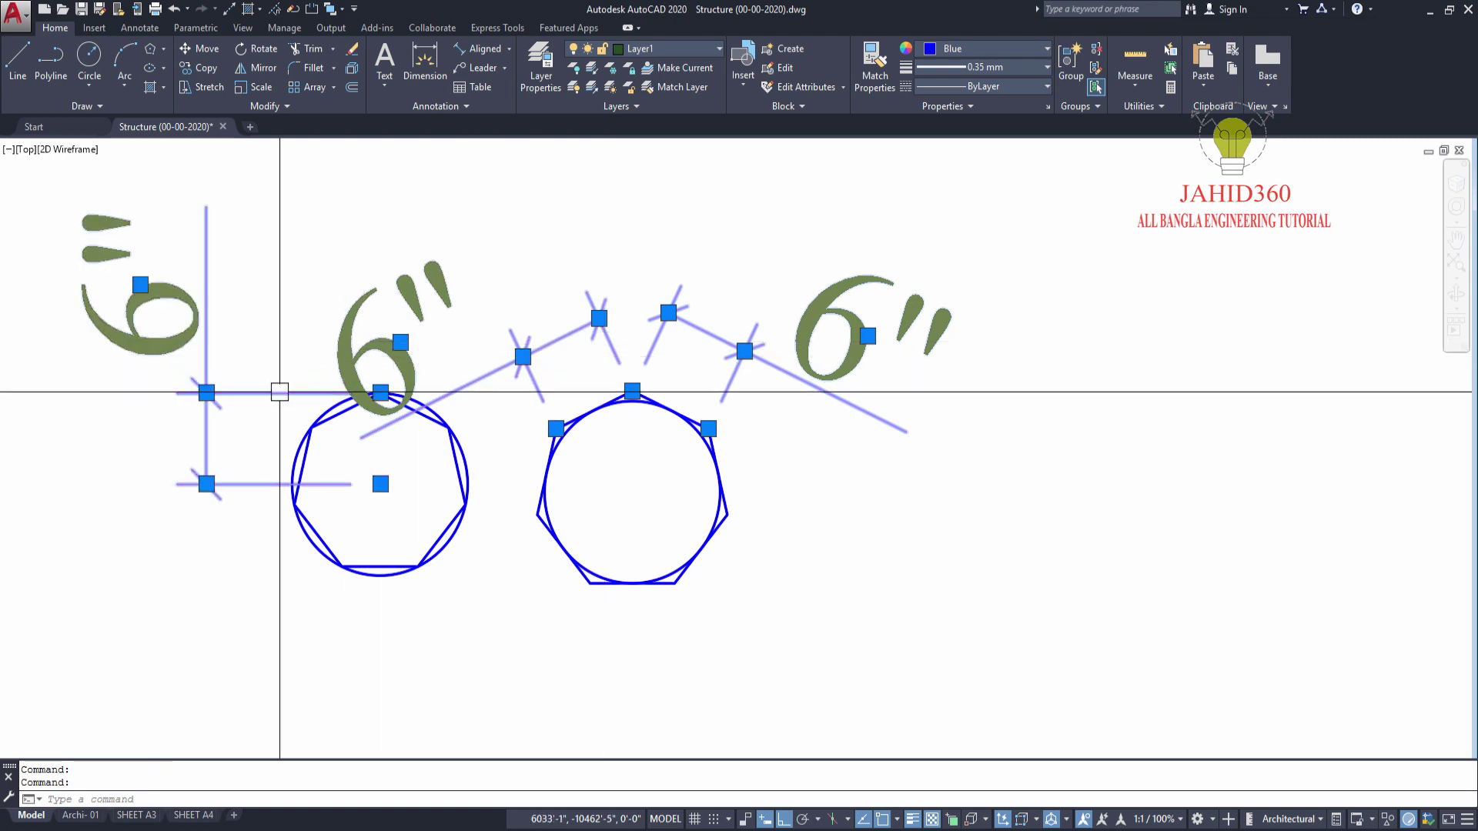
key(Delete)
scroll(434, 397, down, 3)
scroll(447, 416, up, 2)
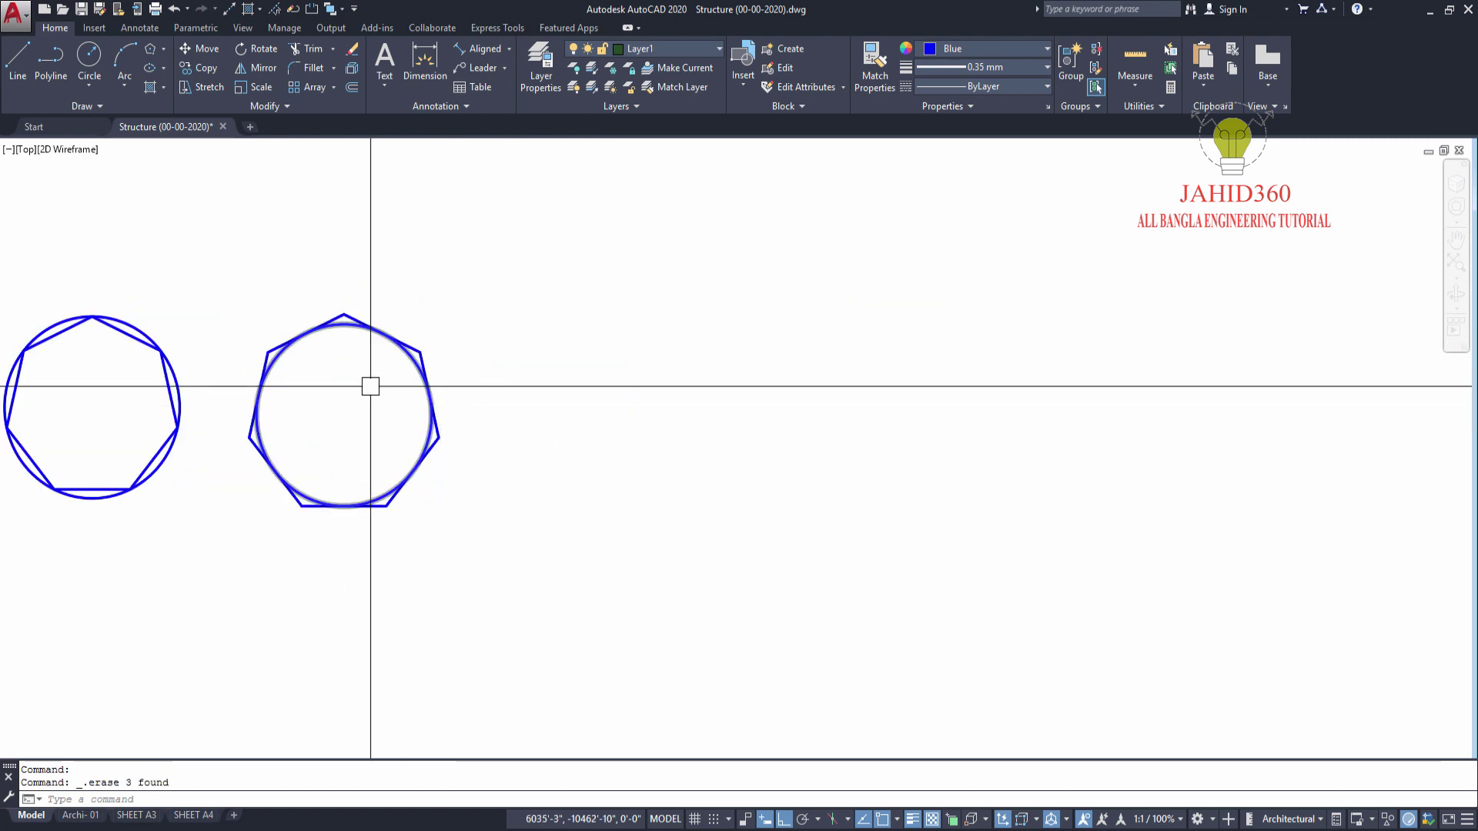
- Draw an 8-sided polygon inscribed in a radius-8 circle, centred right of the heptagons
click(150, 48)
text(8)
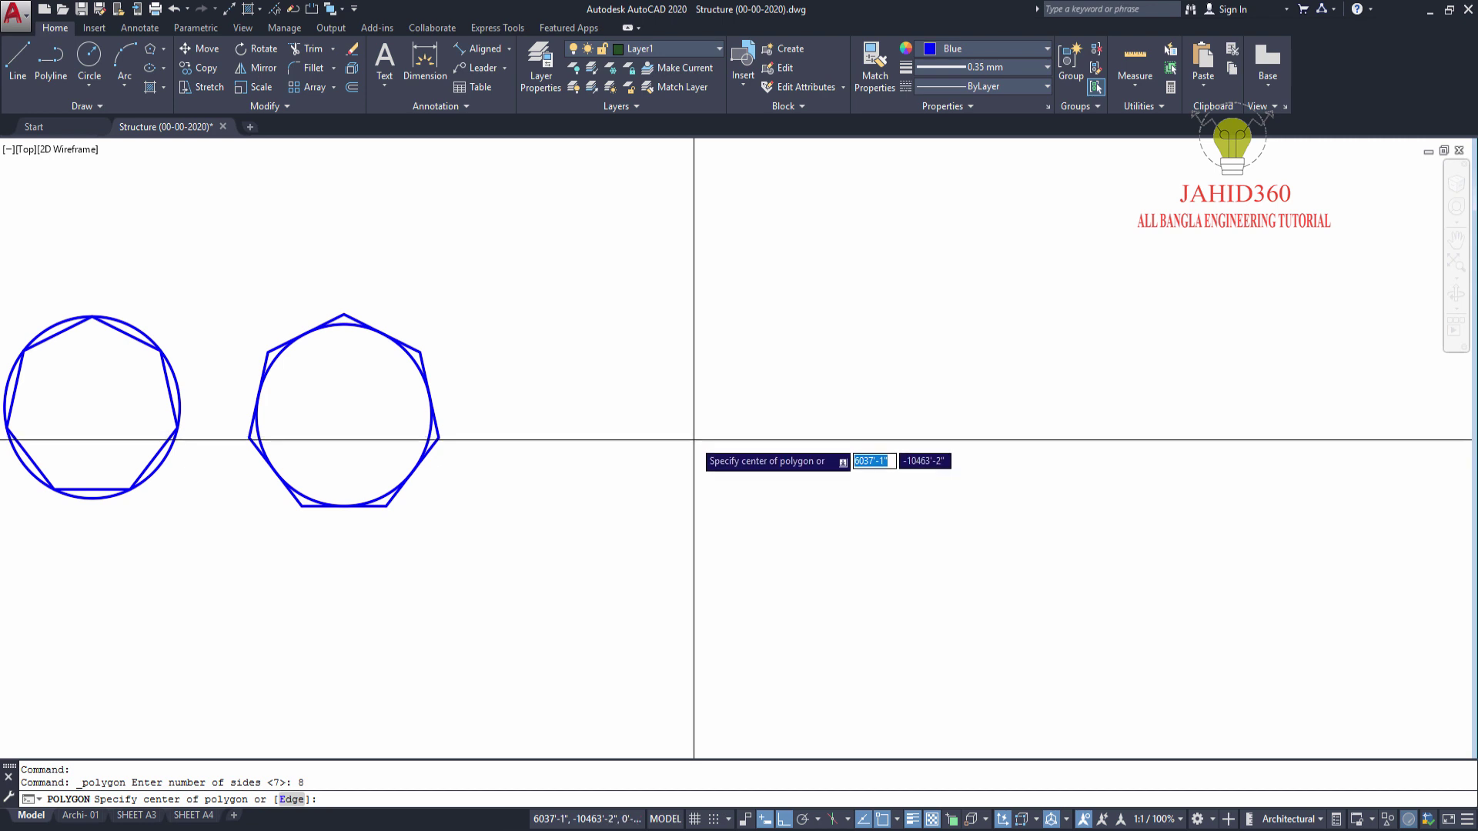
click(694, 439)
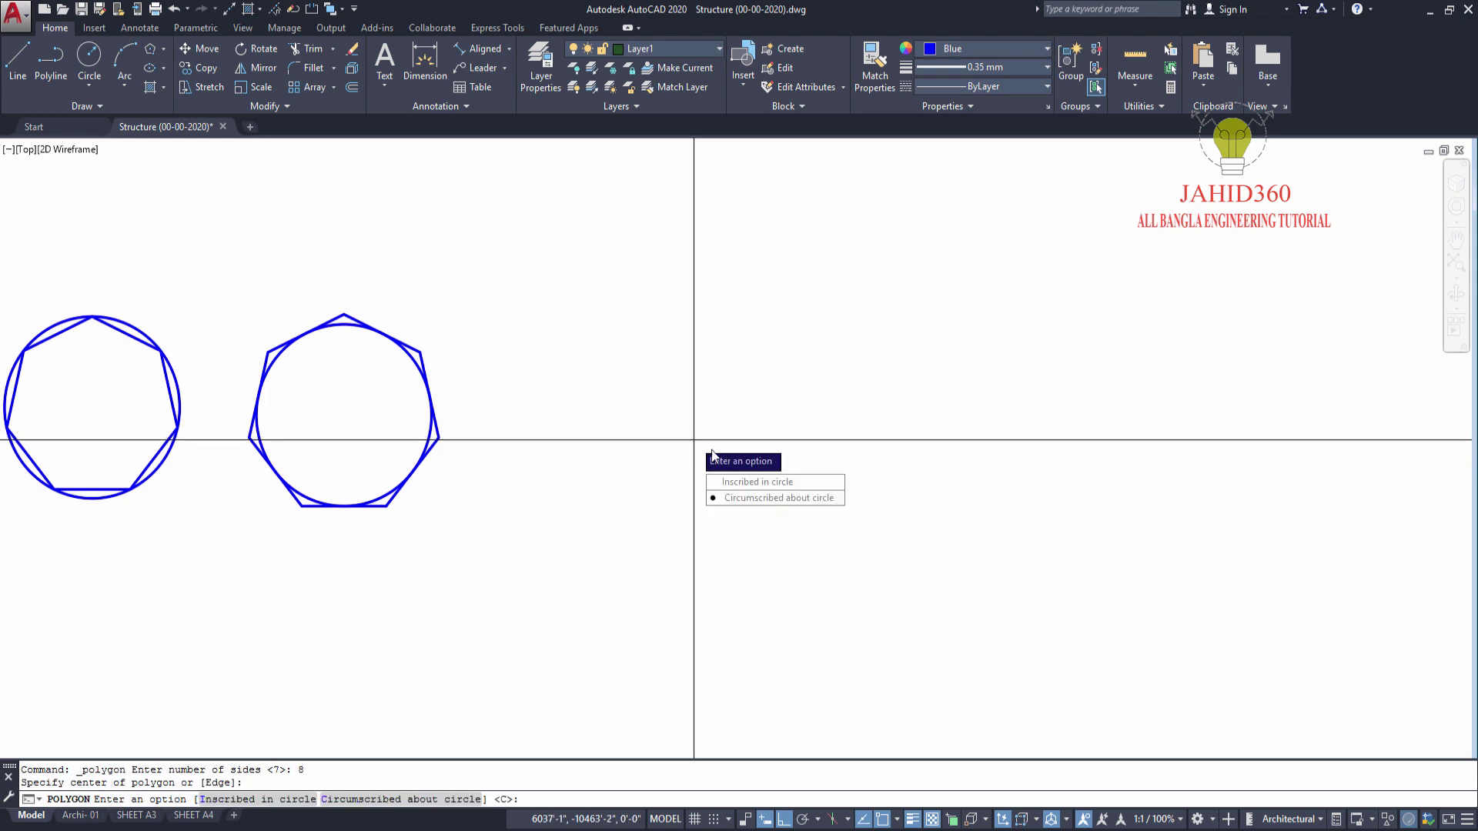
click(744, 483)
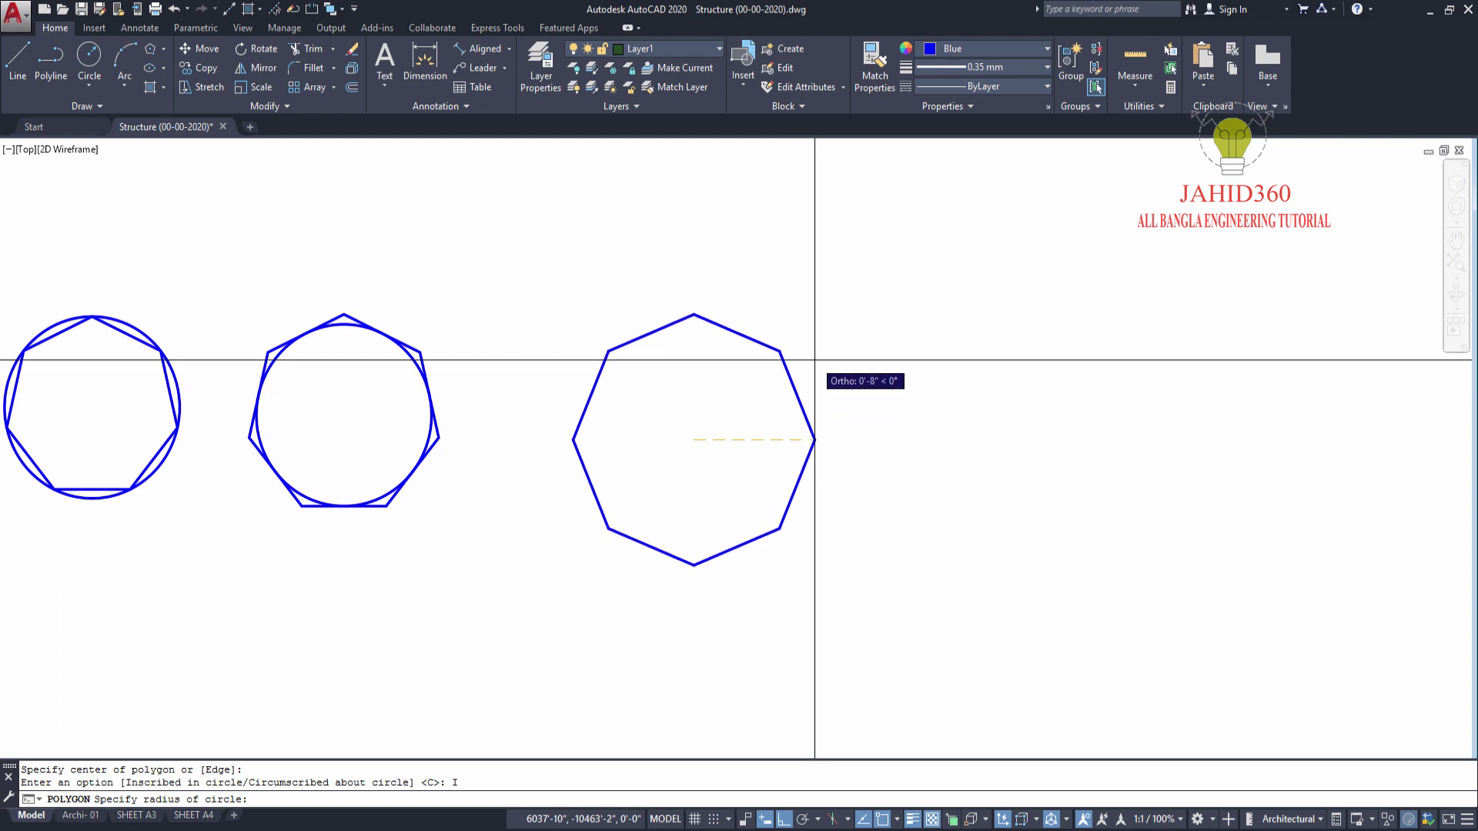
text(8)
key(Return)
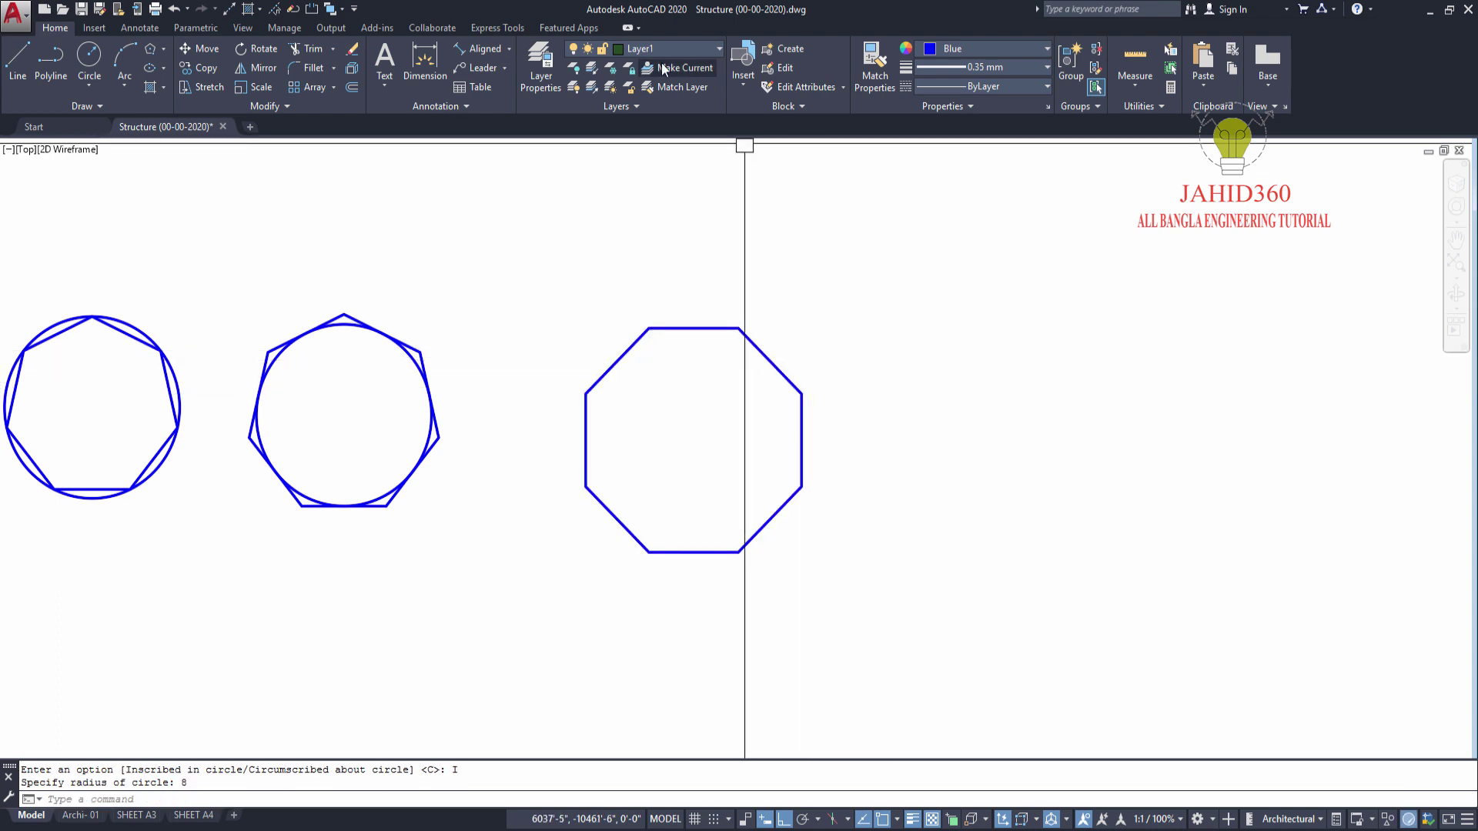
- Add 6" aligned dimensions on the octagon's top edge and upper-right diagonal edge
click(504, 52)
click(649, 327)
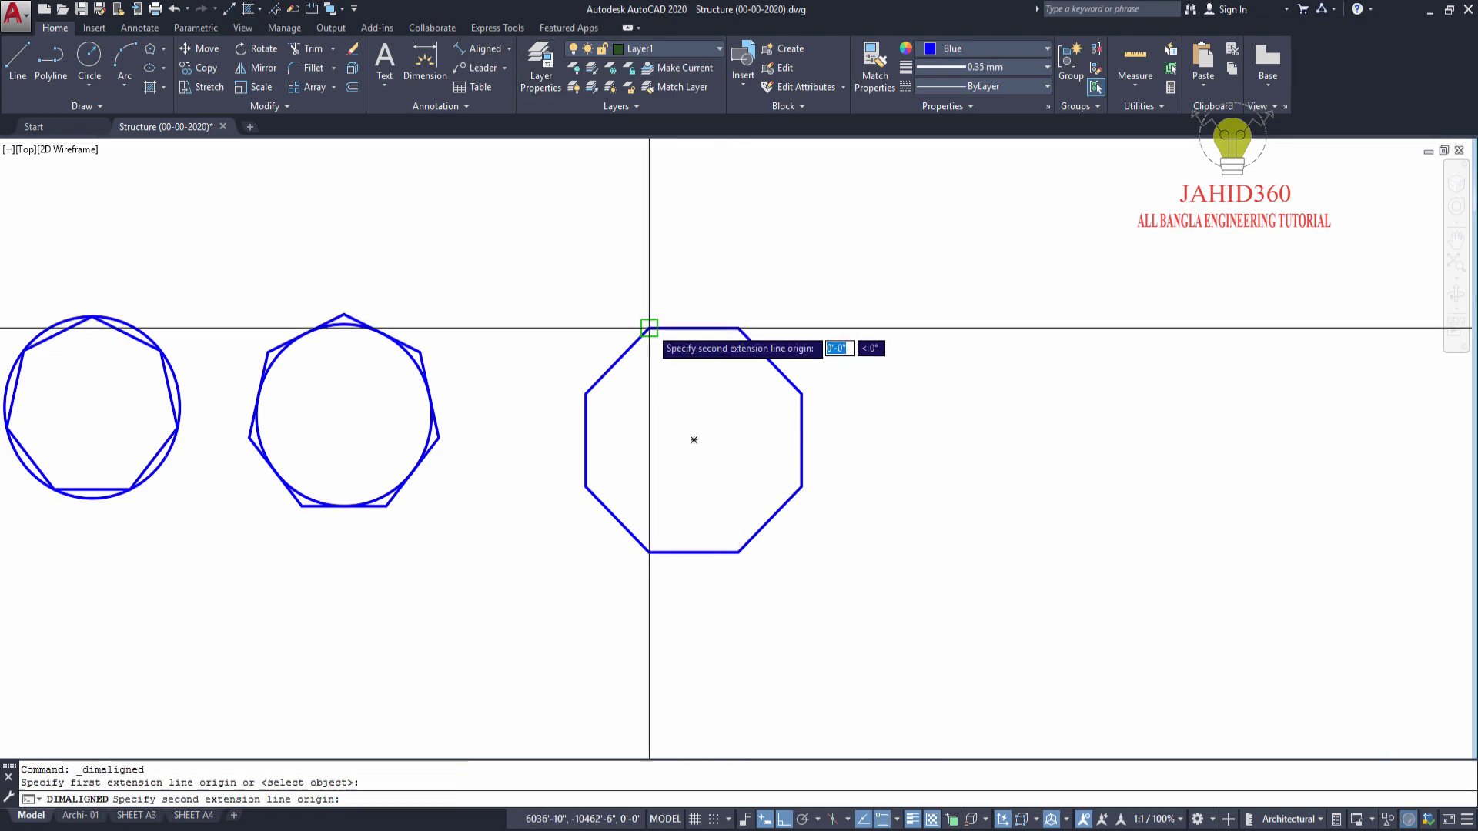
click(738, 328)
click(721, 252)
key(Return)
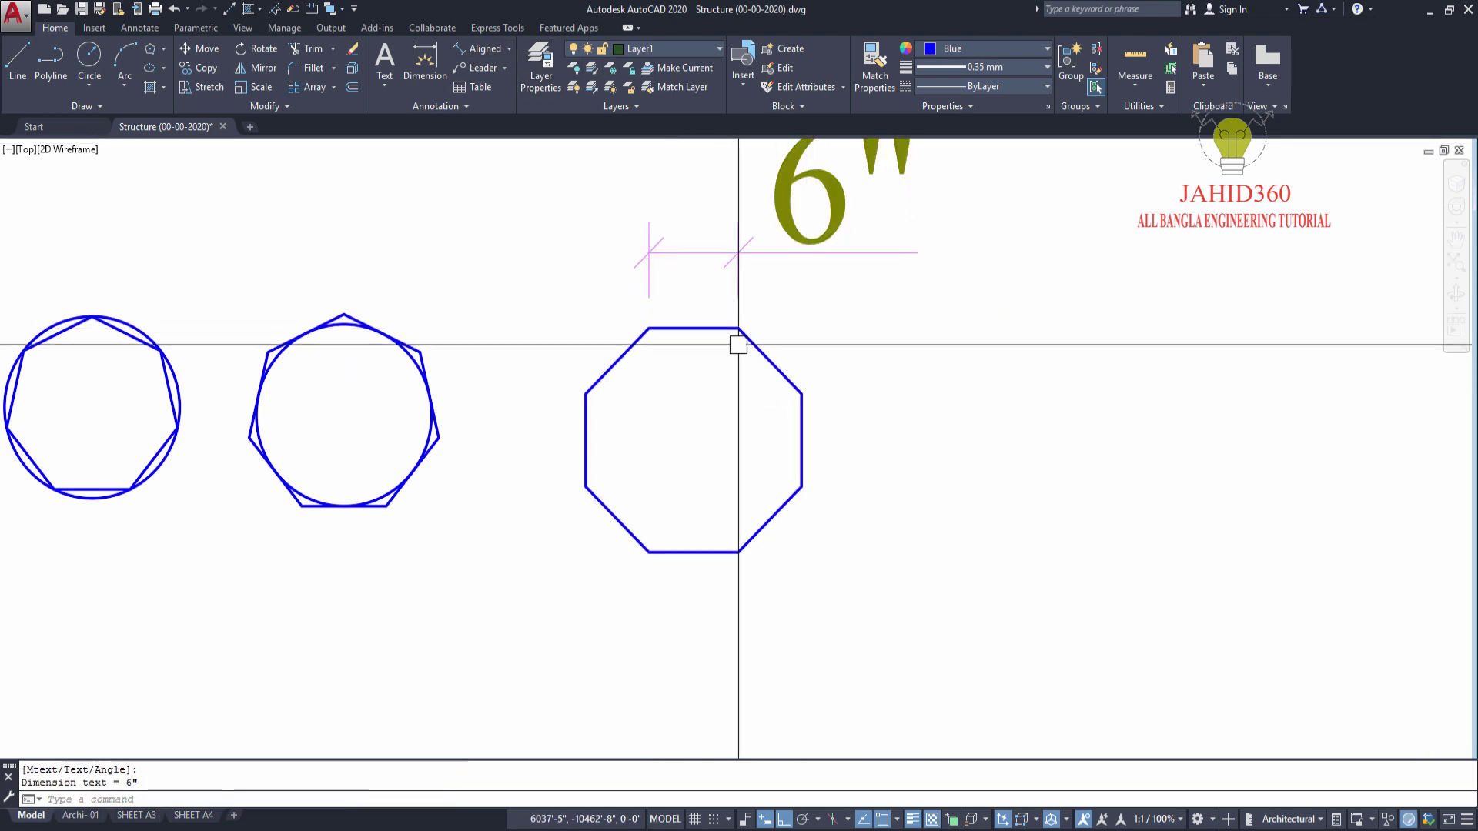
click(738, 328)
click(801, 393)
click(850, 343)
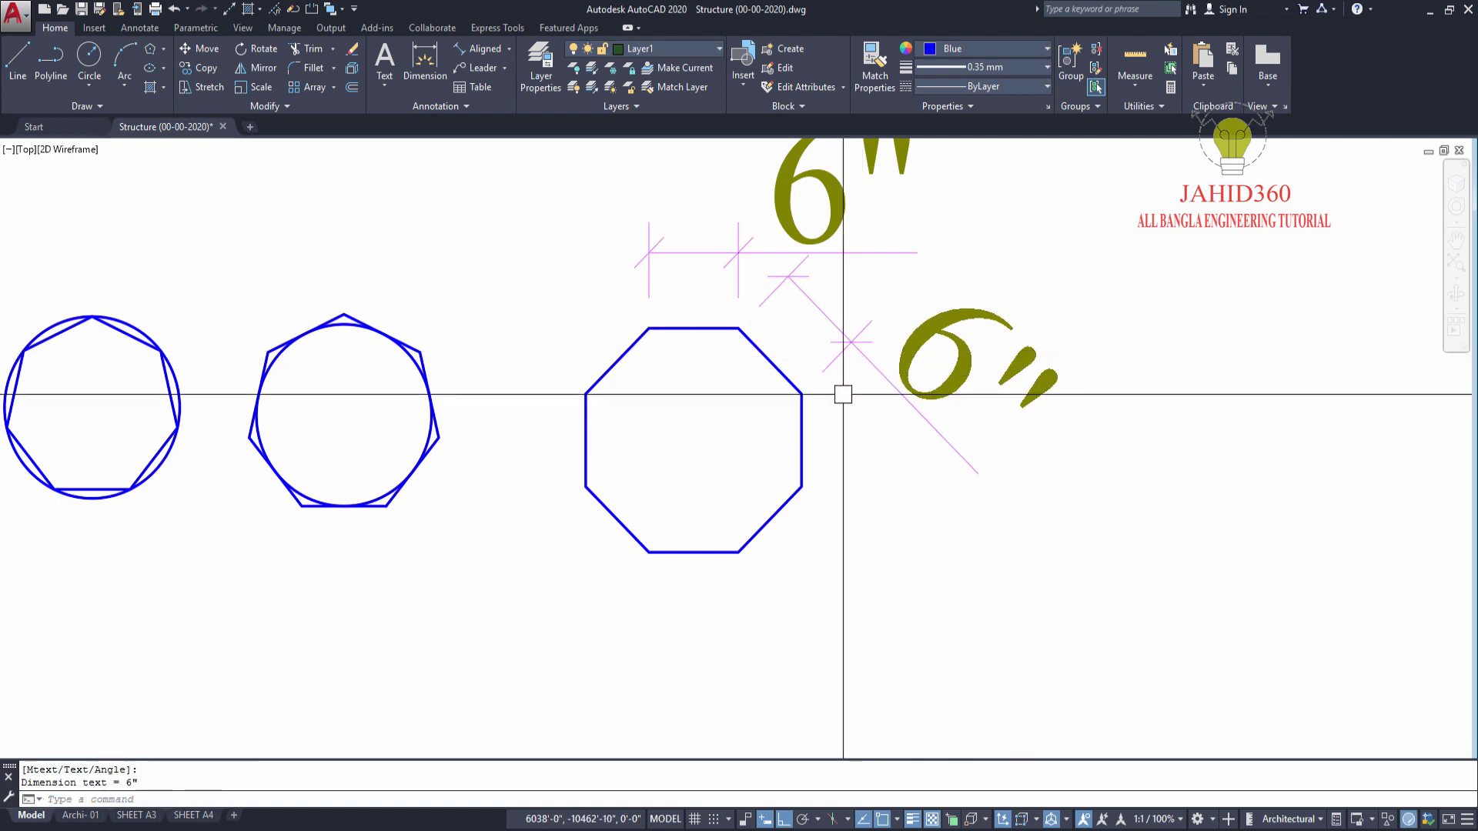
- Add a 6" aligned dimension on the octagon's right edge, then pan to free space rightward
key(Return)
click(801, 393)
click(801, 486)
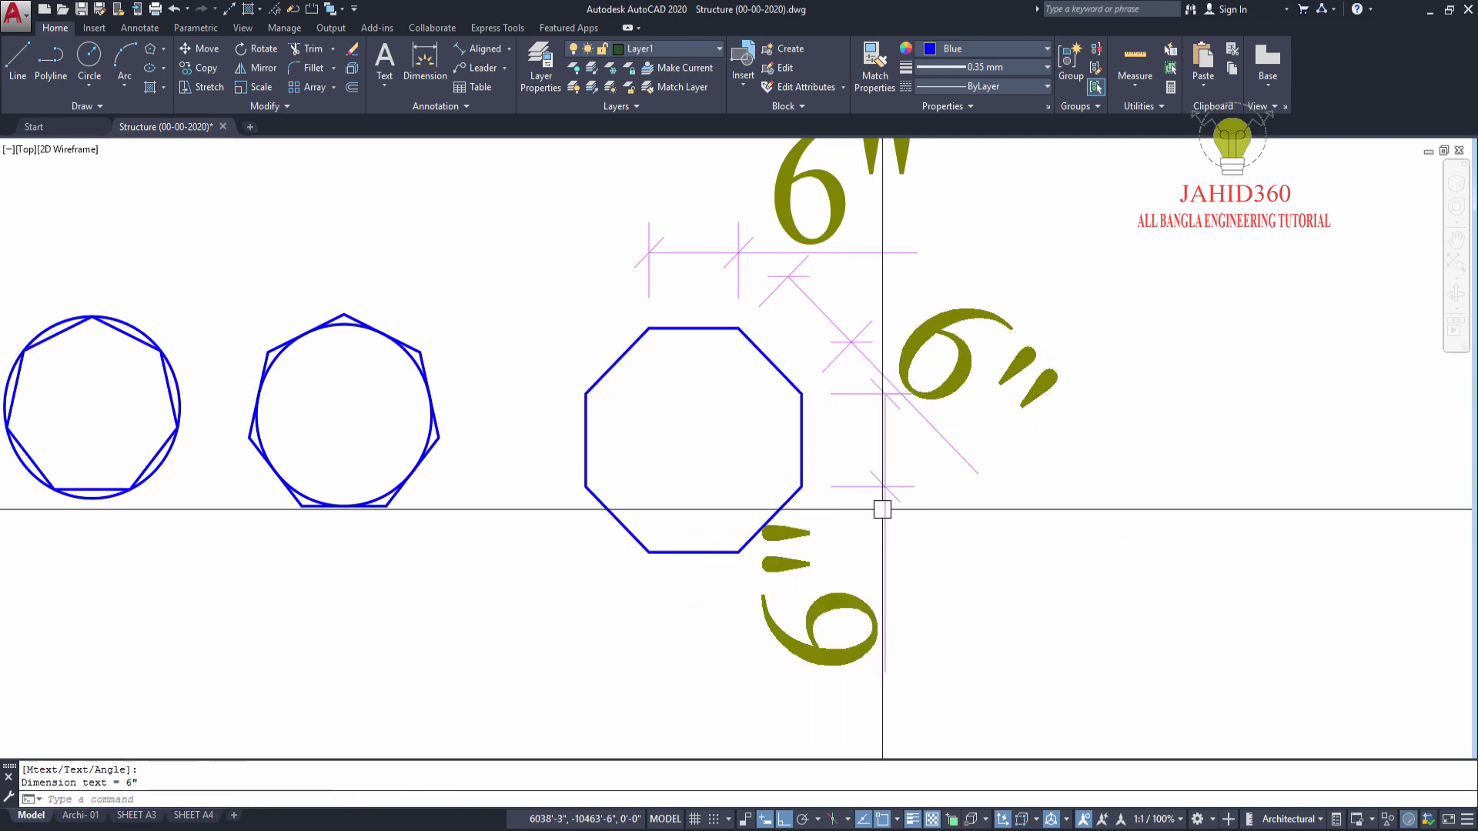
click(883, 505)
key(Return)
middle_drag(881, 508, 670, 477)
key(Escape)
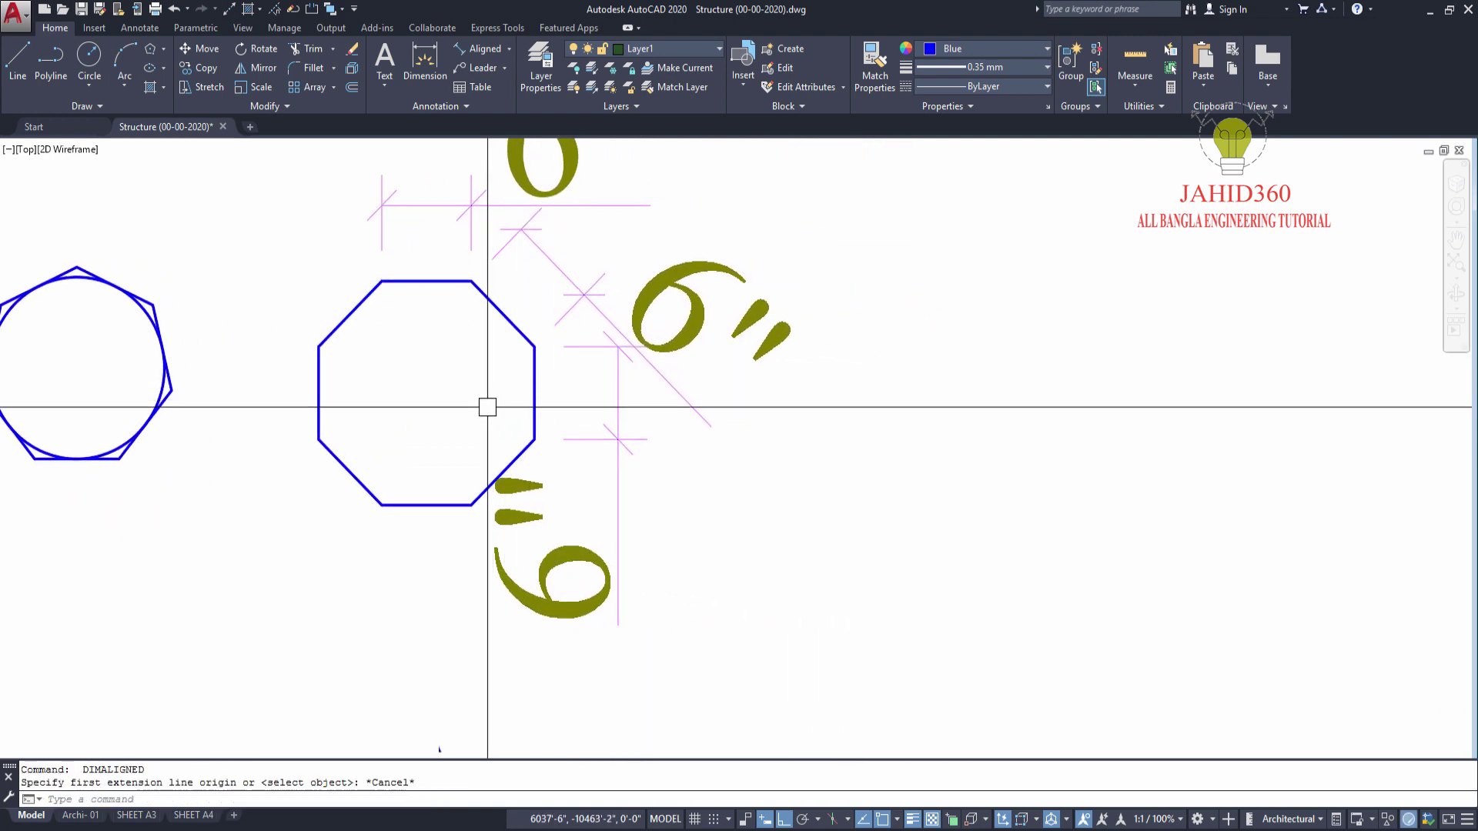
scroll(488, 408, down, 2)
middle_drag(216, 385, 271, 386)
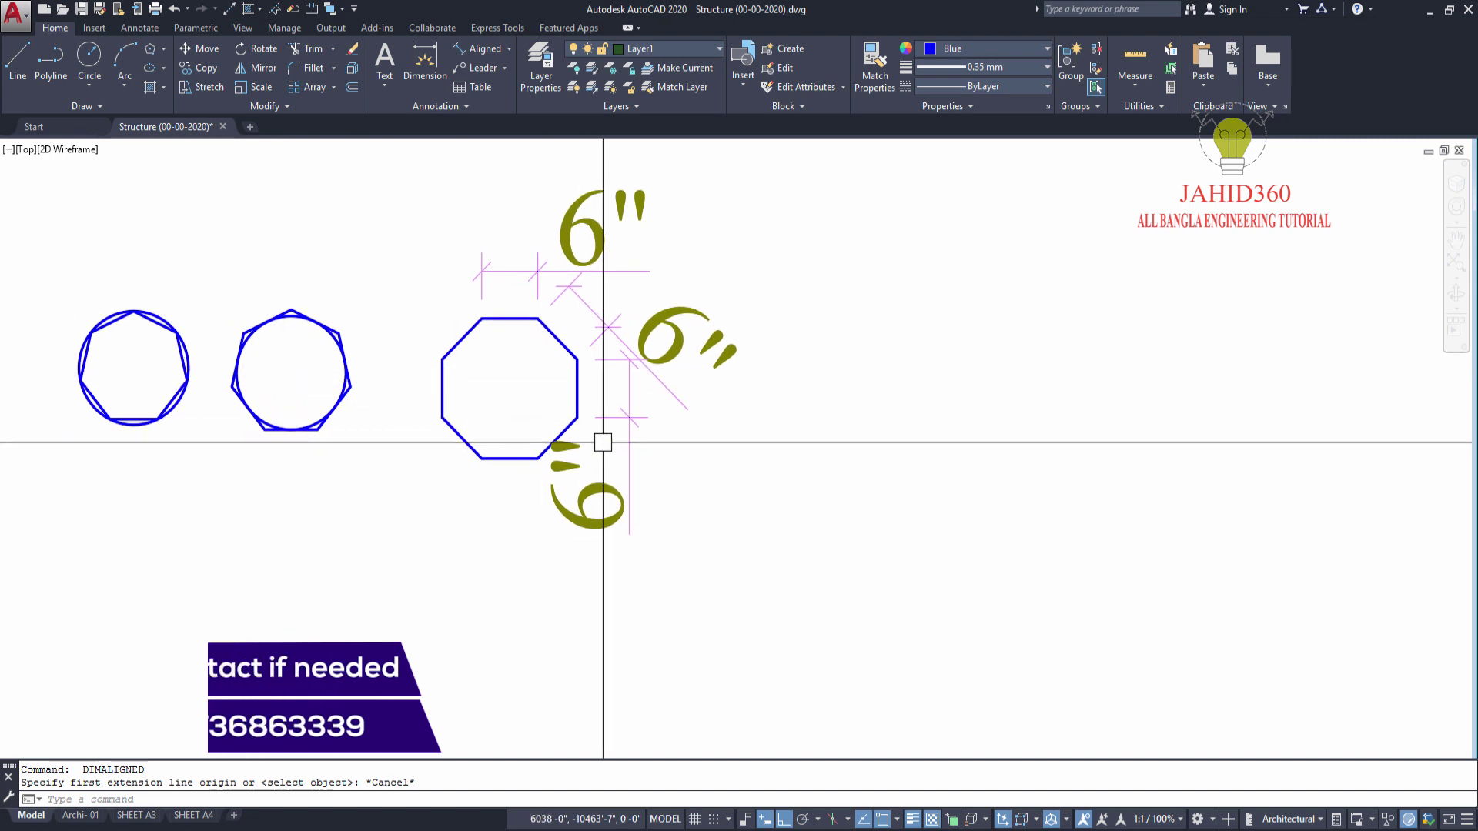
mouse_move(600, 438)
middle_down()
mouse_move(511, 399)
mouse_move(483, 411)
middle_up()
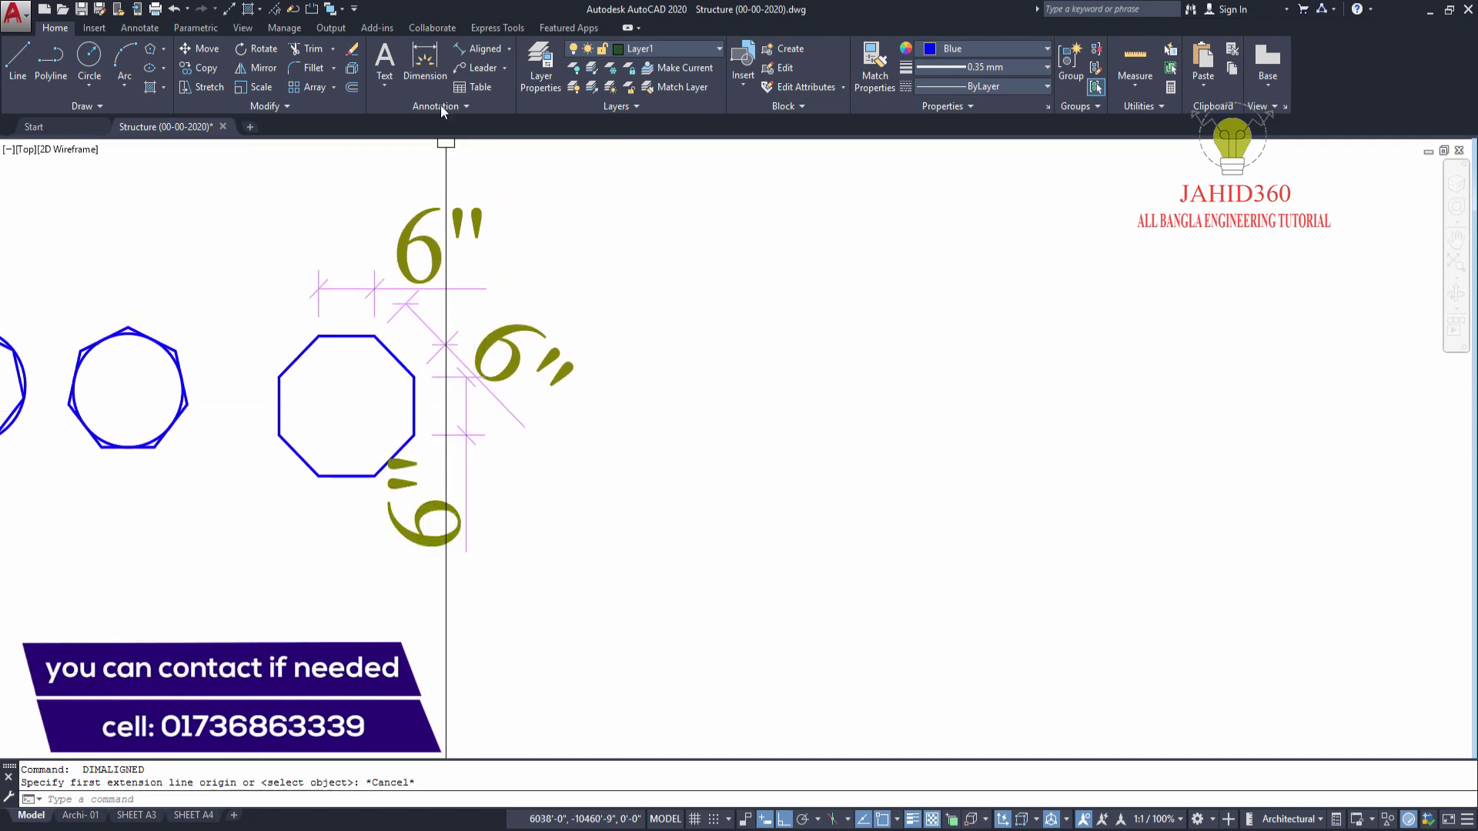
- Draw an octagon circumscribed about a radius-8 circle, centred right of the dimensioned octagon
click(152, 56)
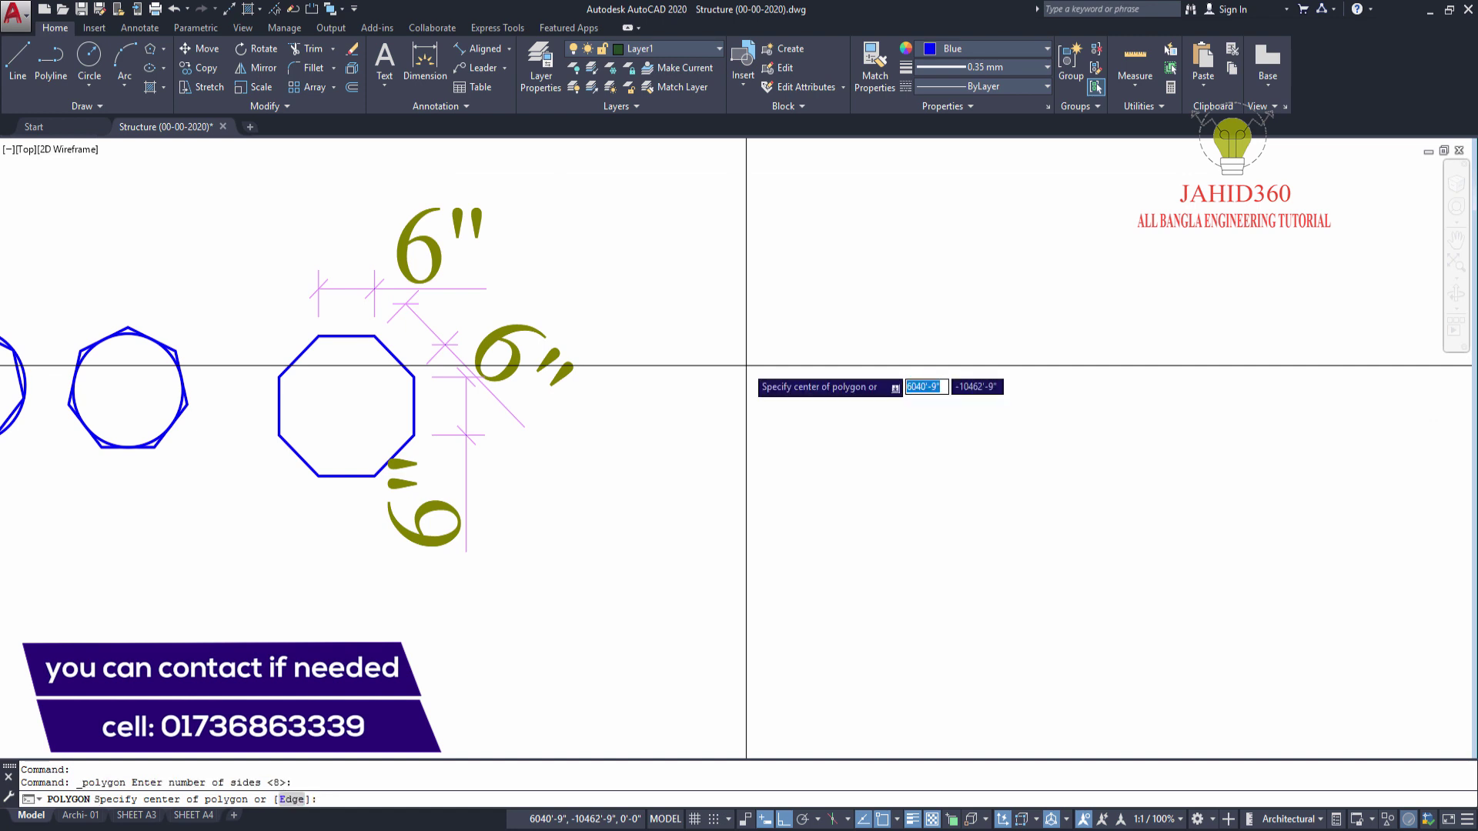
click(745, 366)
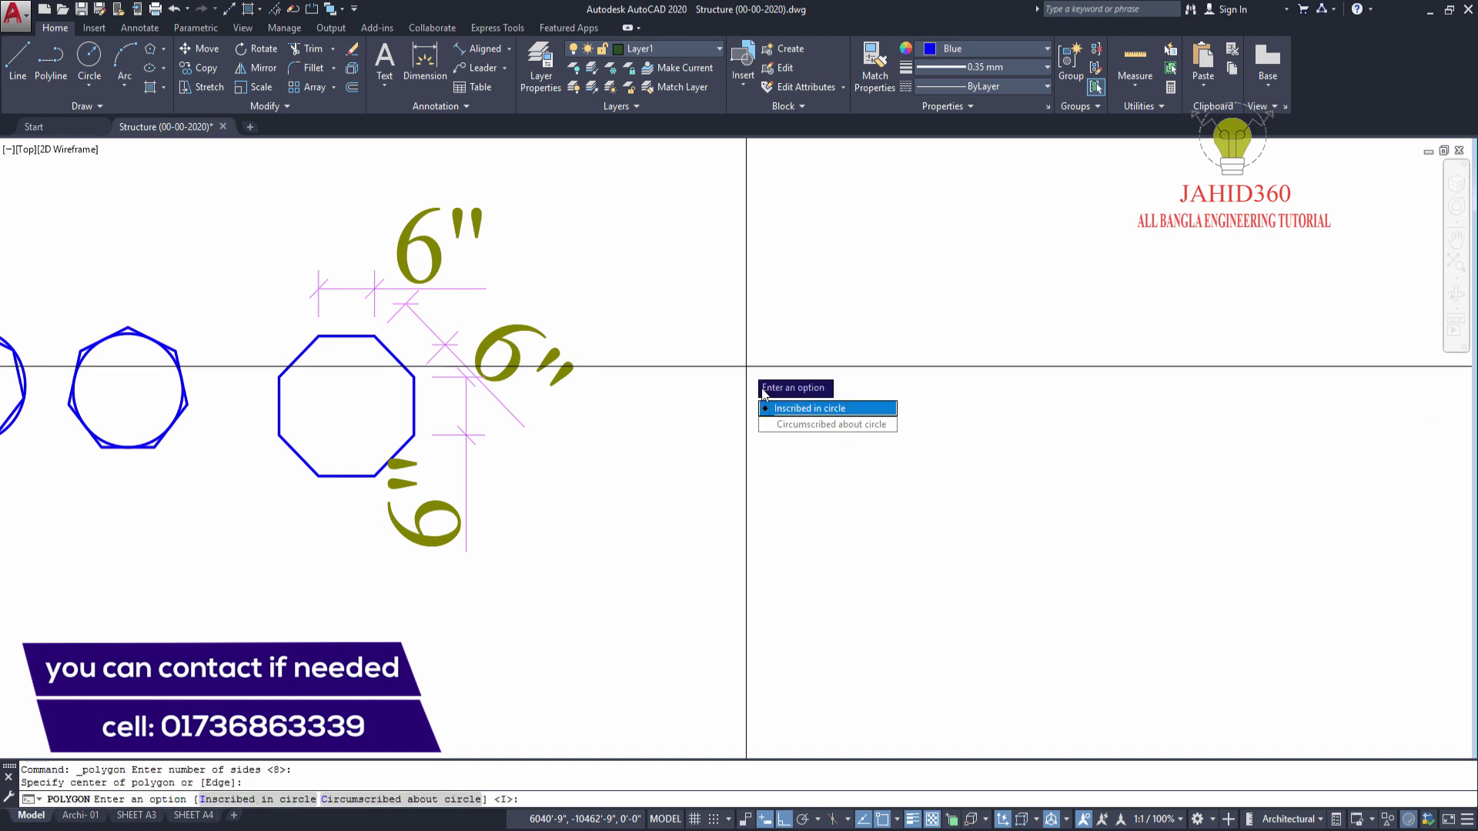
click(801, 425)
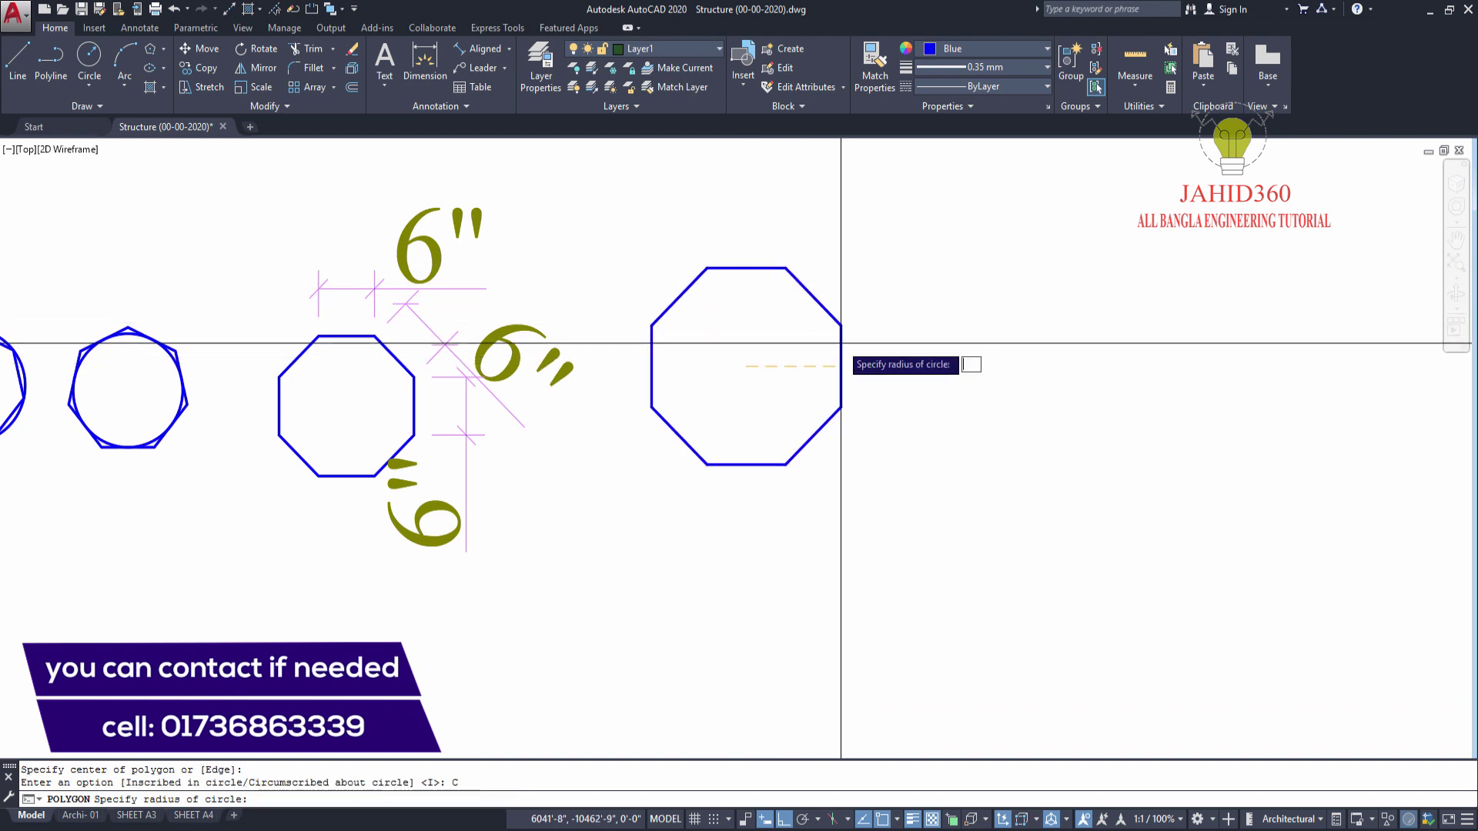
text(8)
key(Return)
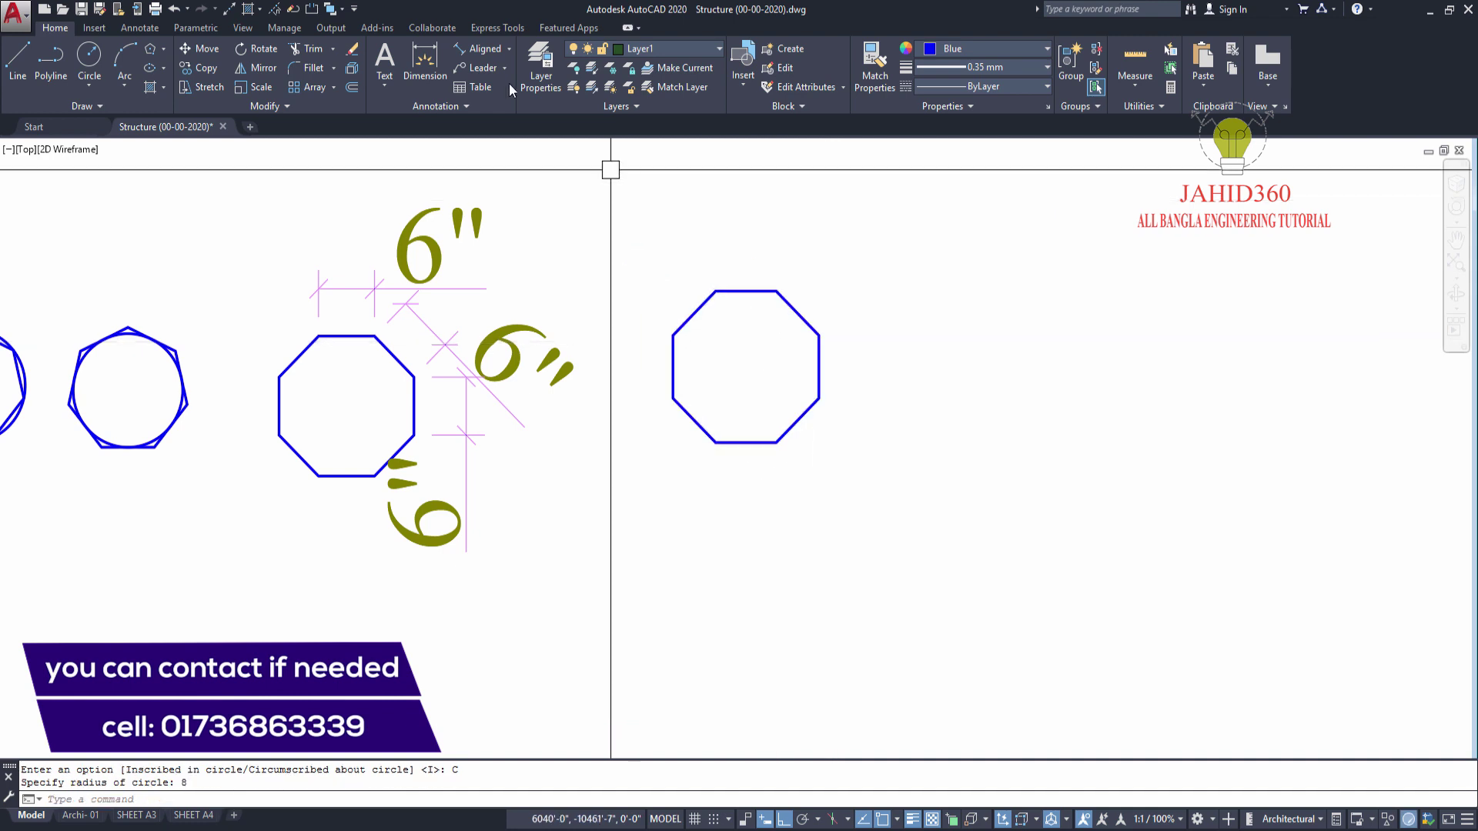
click(477, 49)
click(776, 291)
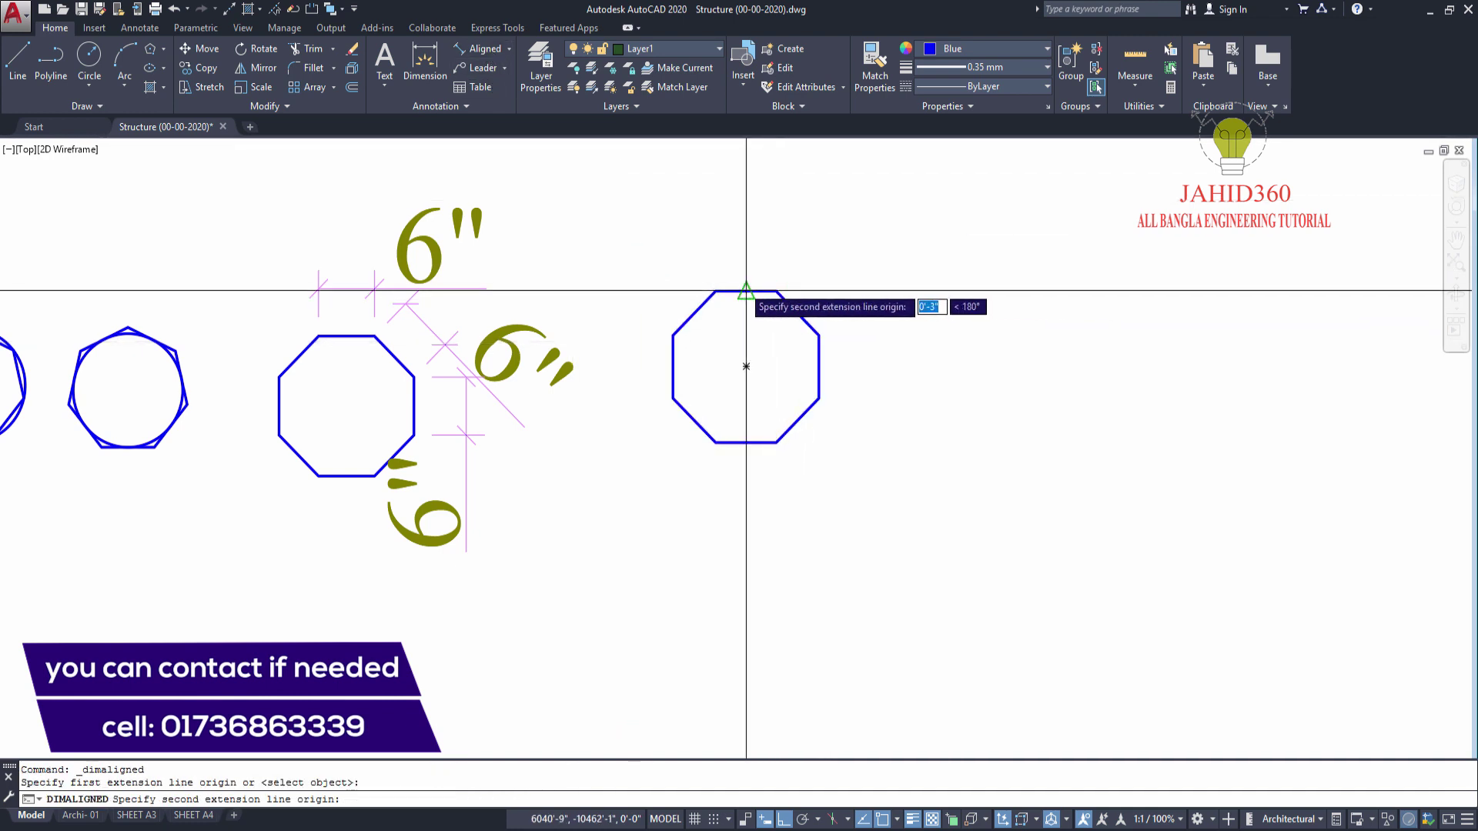
click(715, 290)
click(731, 235)
key(Return)
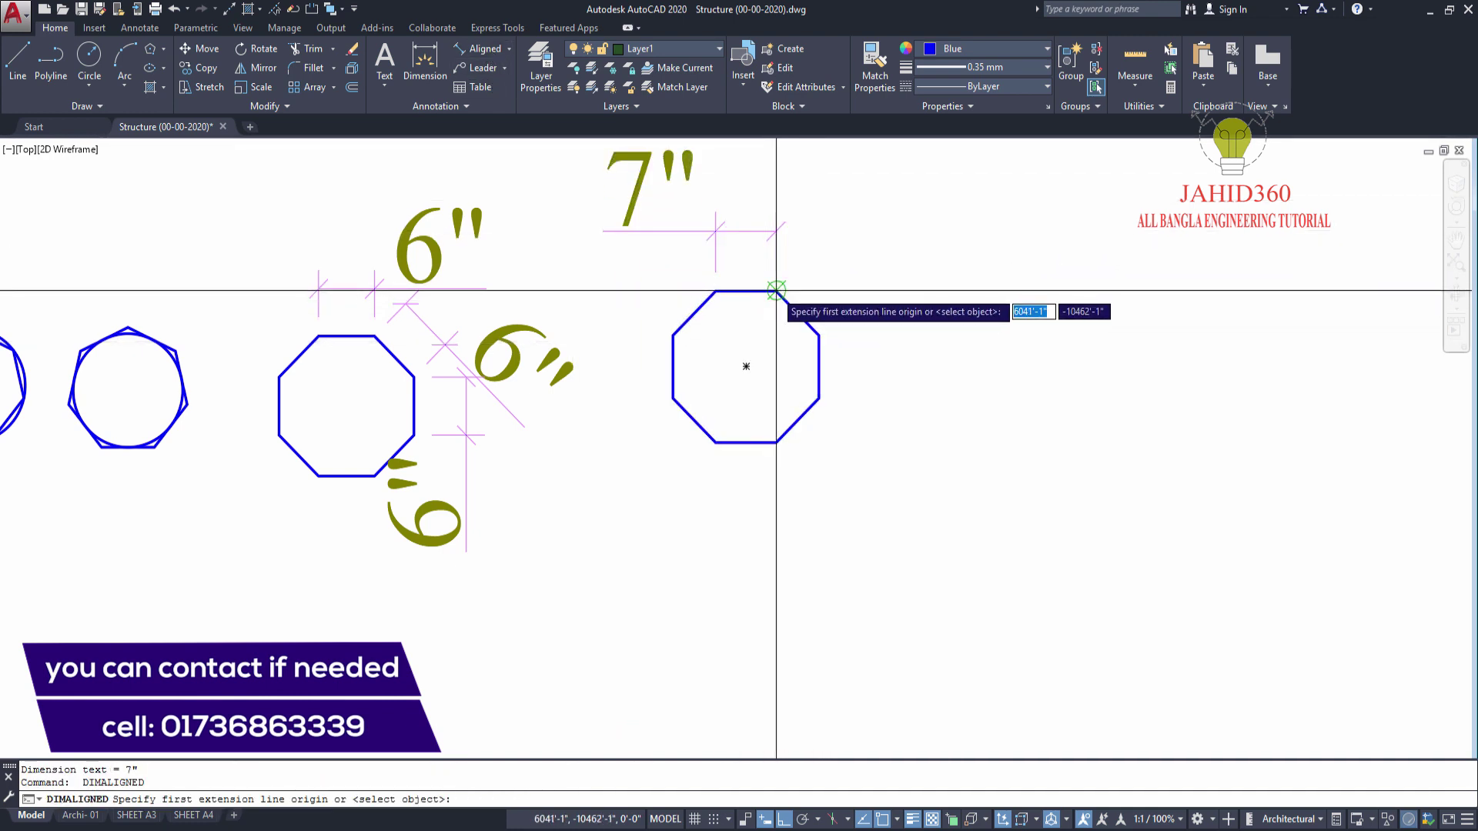
click(775, 291)
click(819, 334)
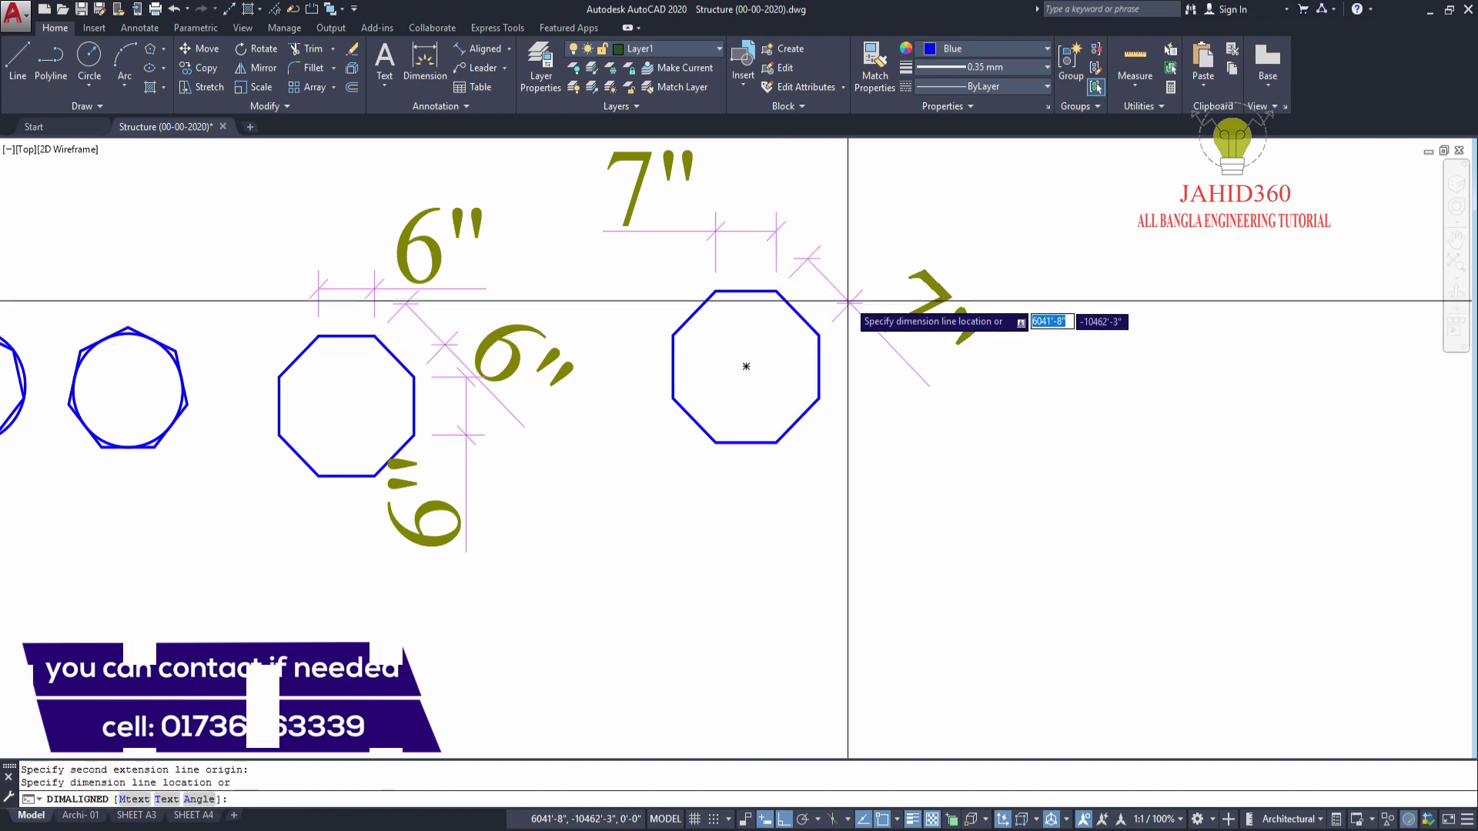
click(852, 302)
key(Return)
click(819, 335)
click(818, 398)
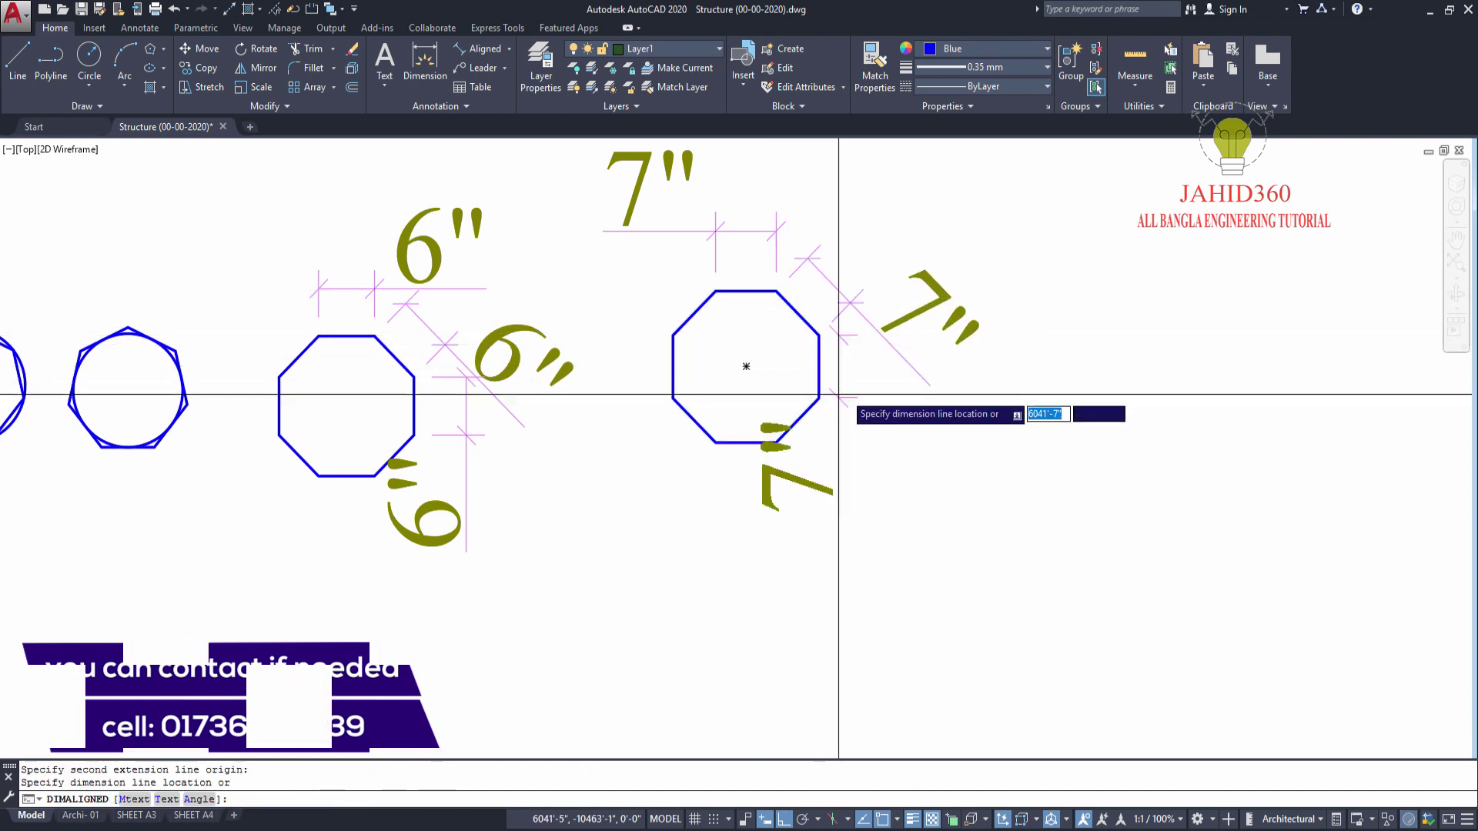
click(881, 396)
scroll(939, 422, down, 3)
middle_drag(1012, 403, 778, 554)
click(778, 597)
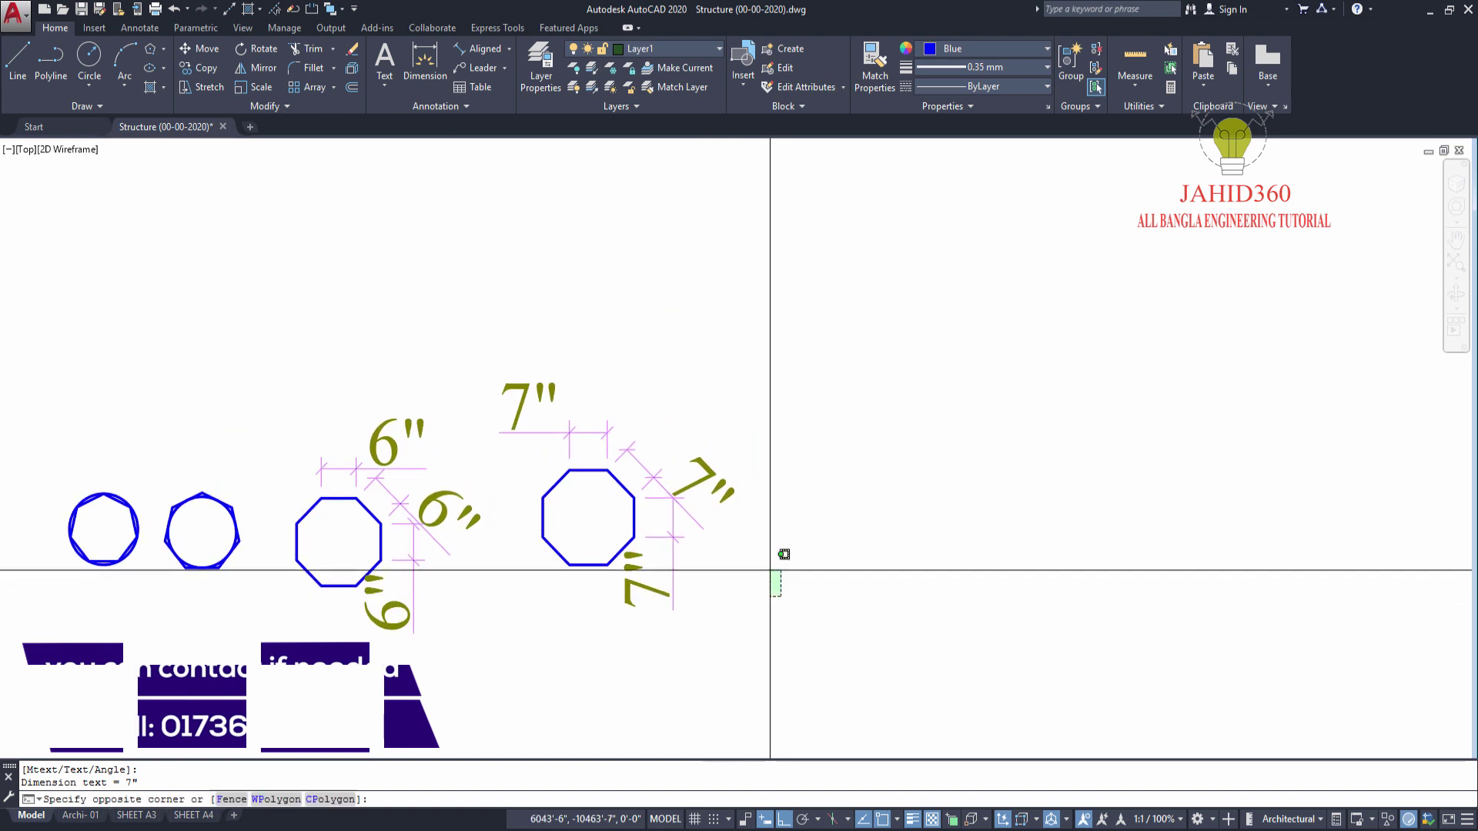
click(614, 441)
scroll(614, 441, up, 5)
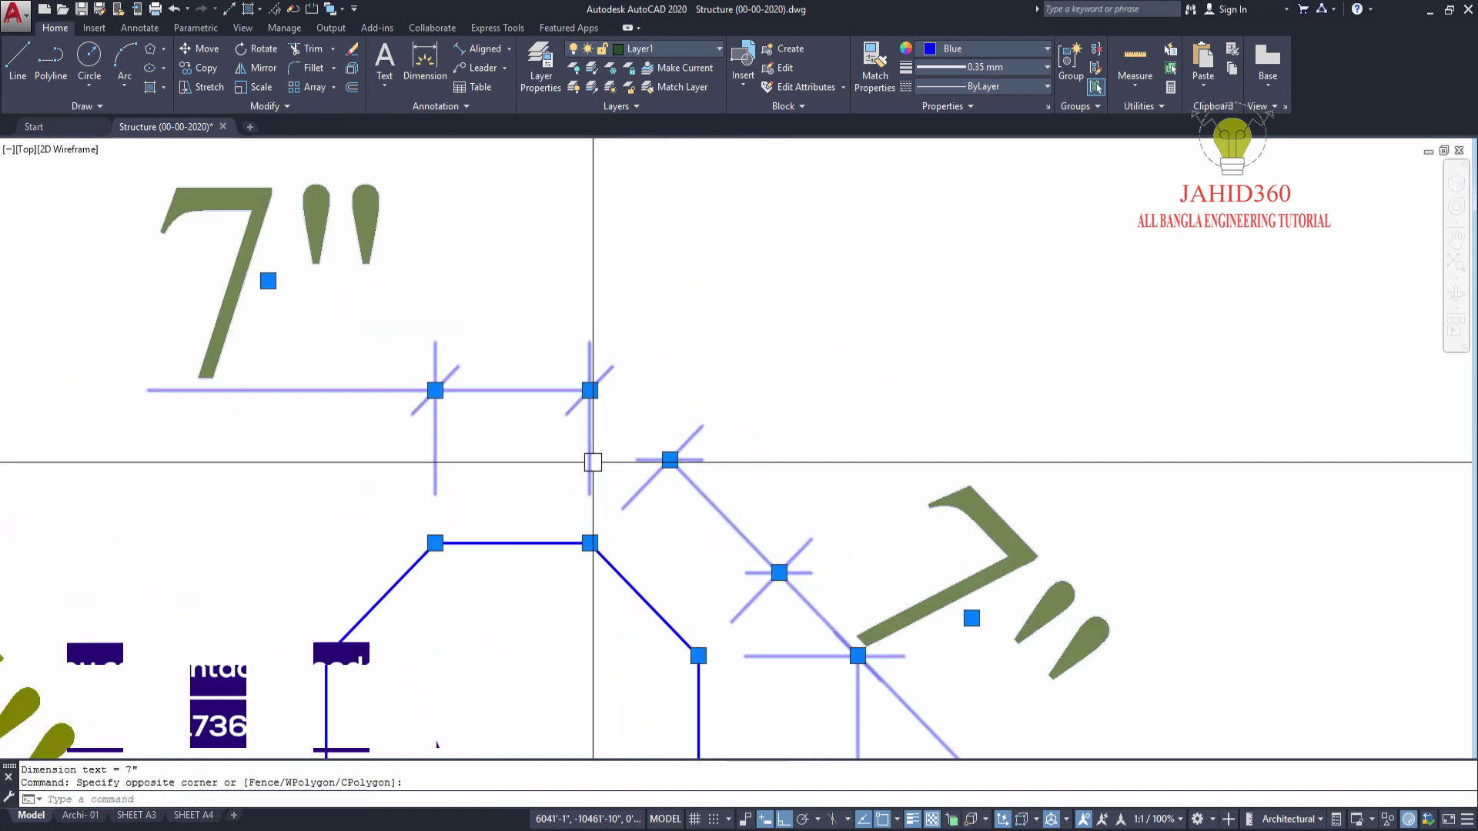
key(Delete)
scroll(585, 415, down, 5)
middle_drag(637, 468, 534, 412)
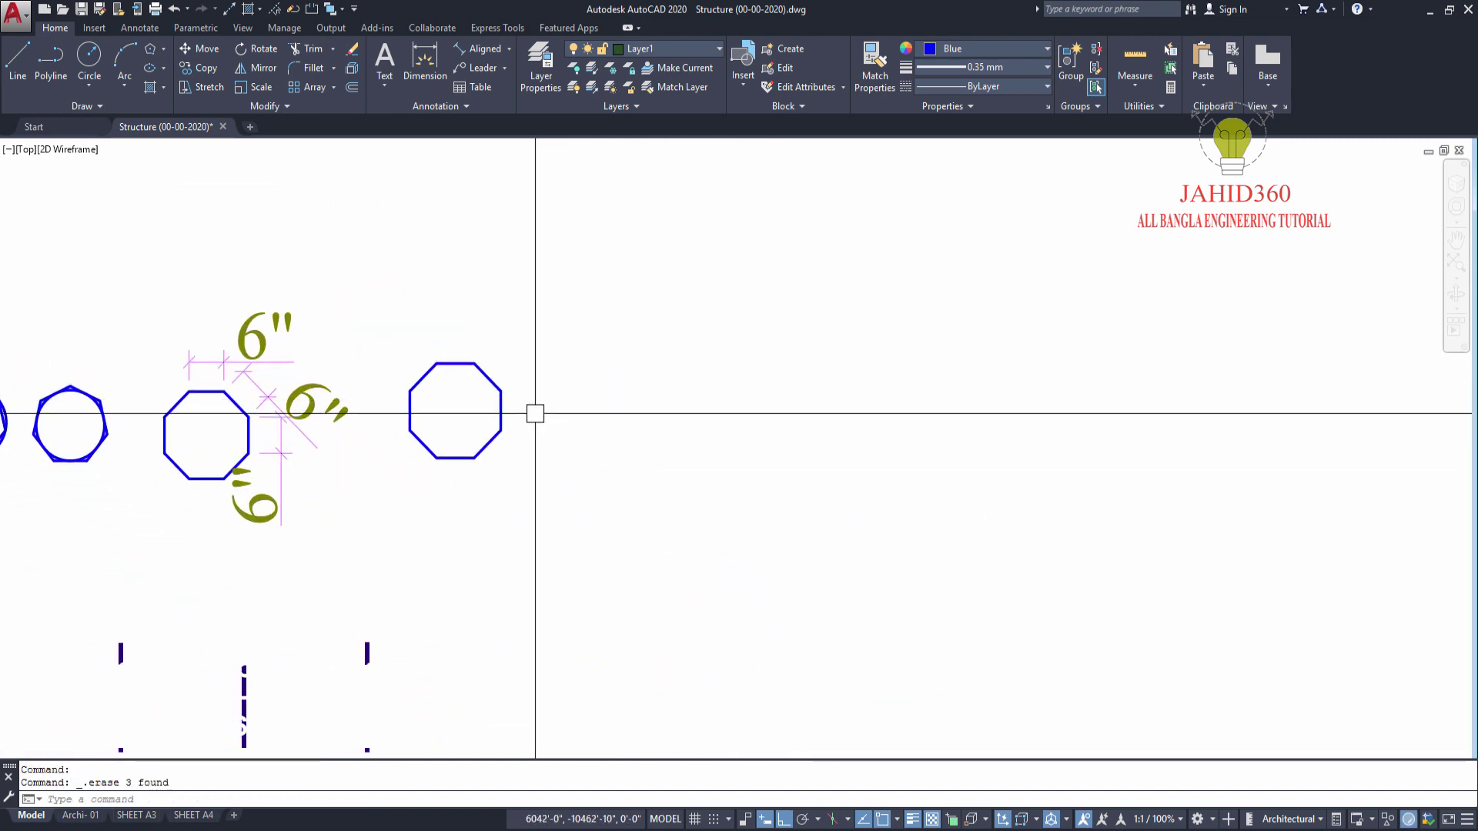
click(152, 49)
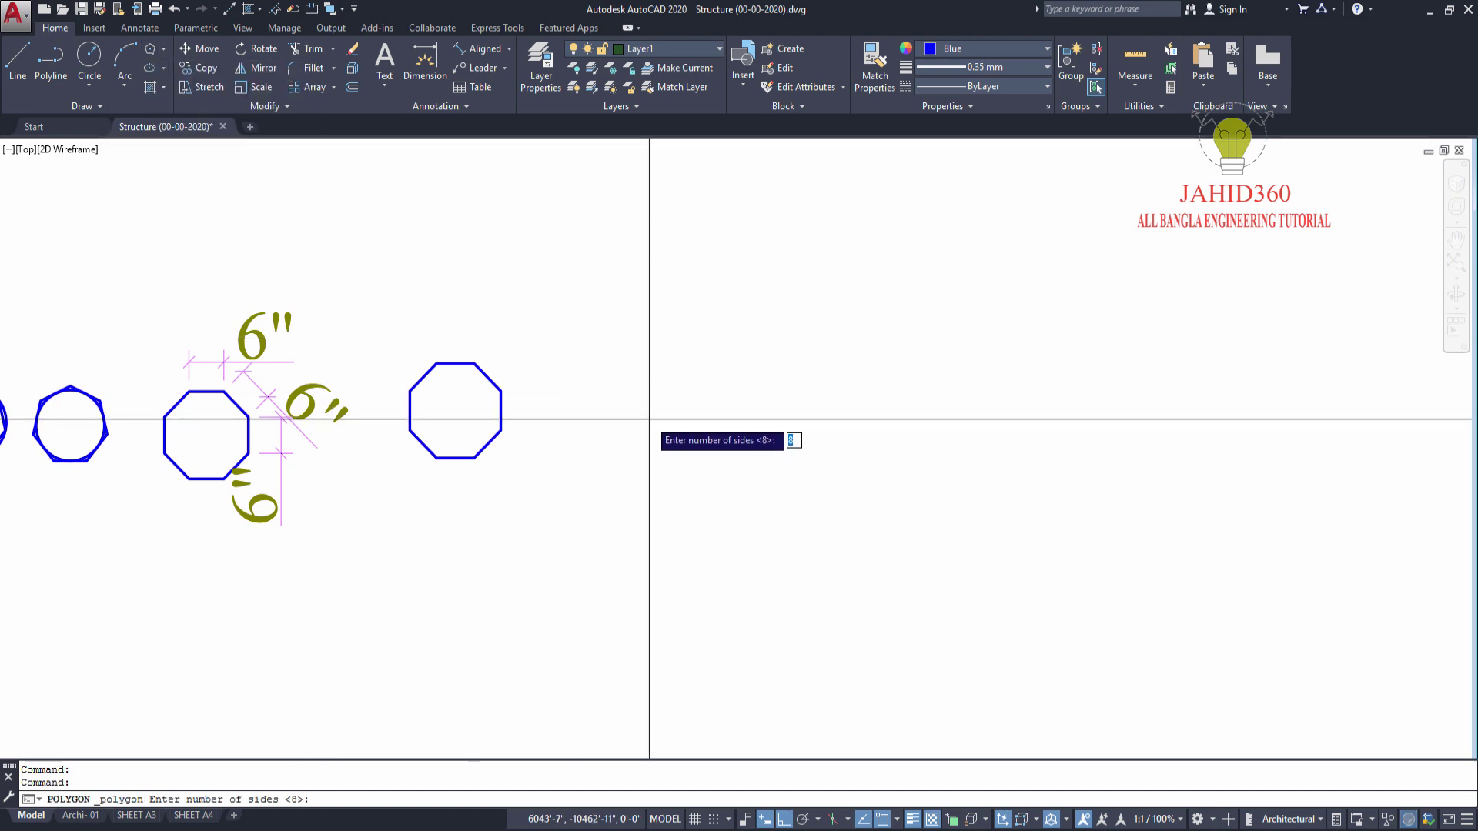
- Start several 8-sided polygon attempts and cancel each without drawing
key(Return)
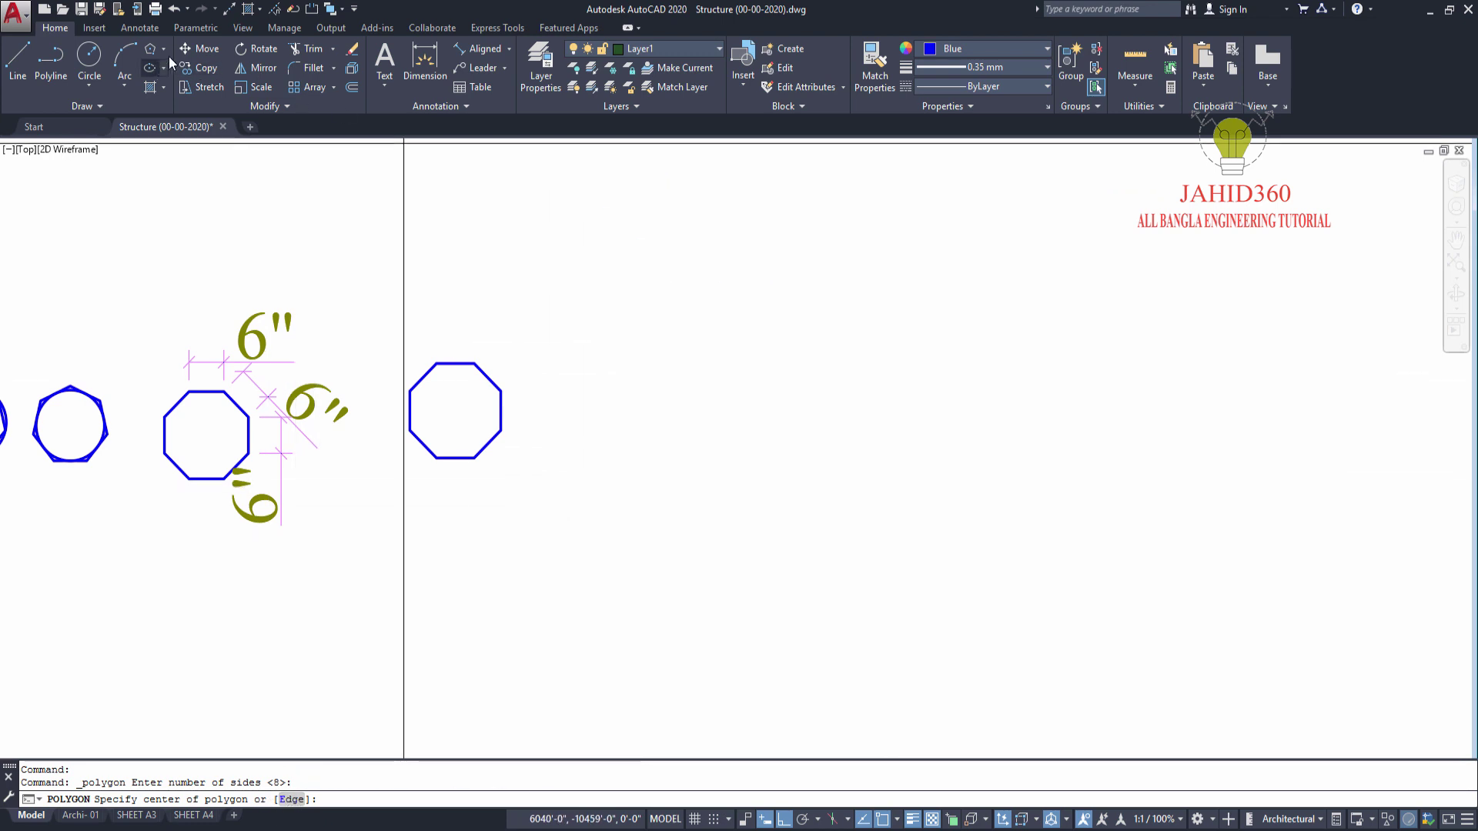
click(151, 49)
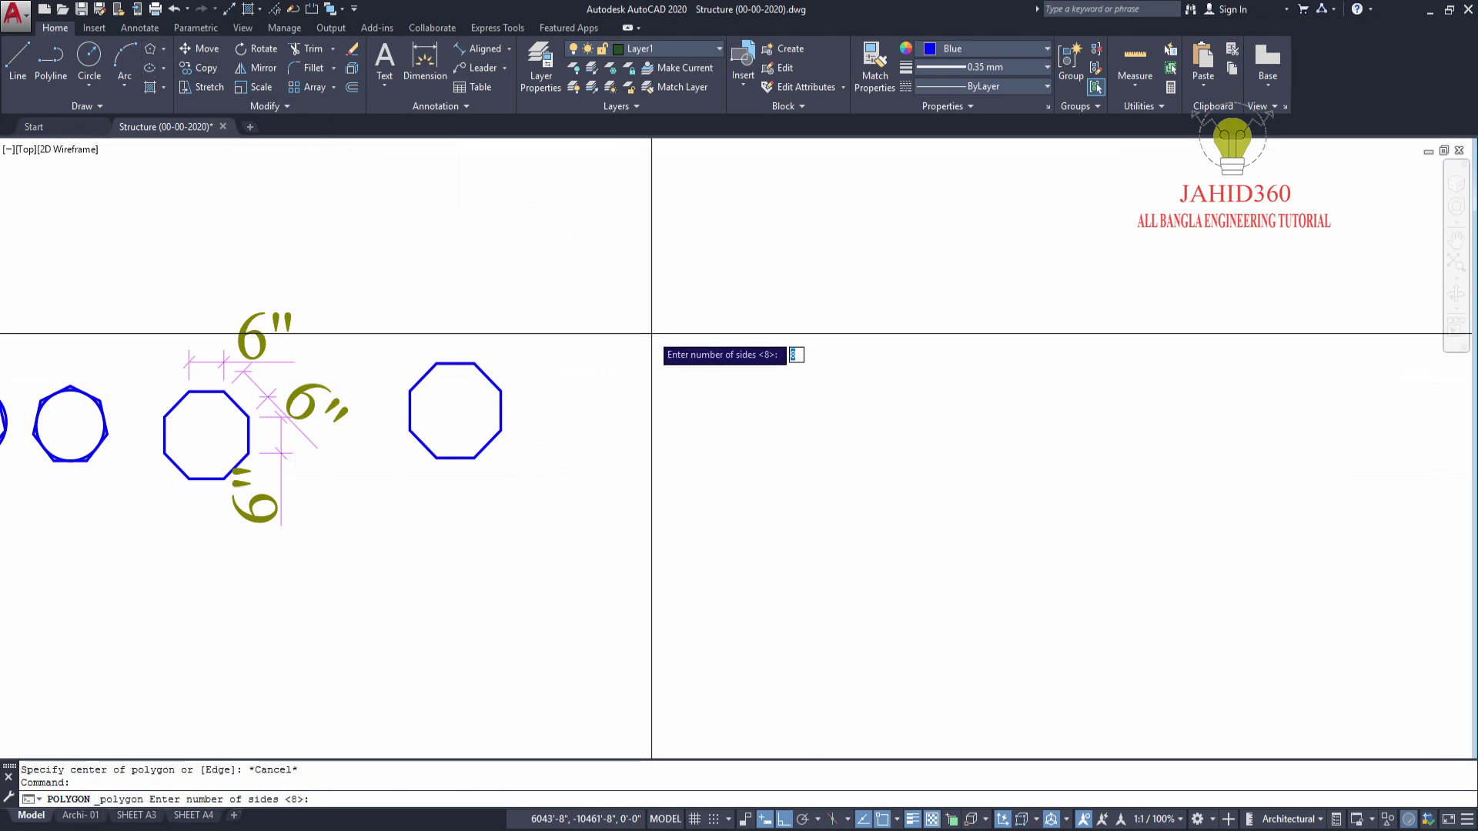
key(Return)
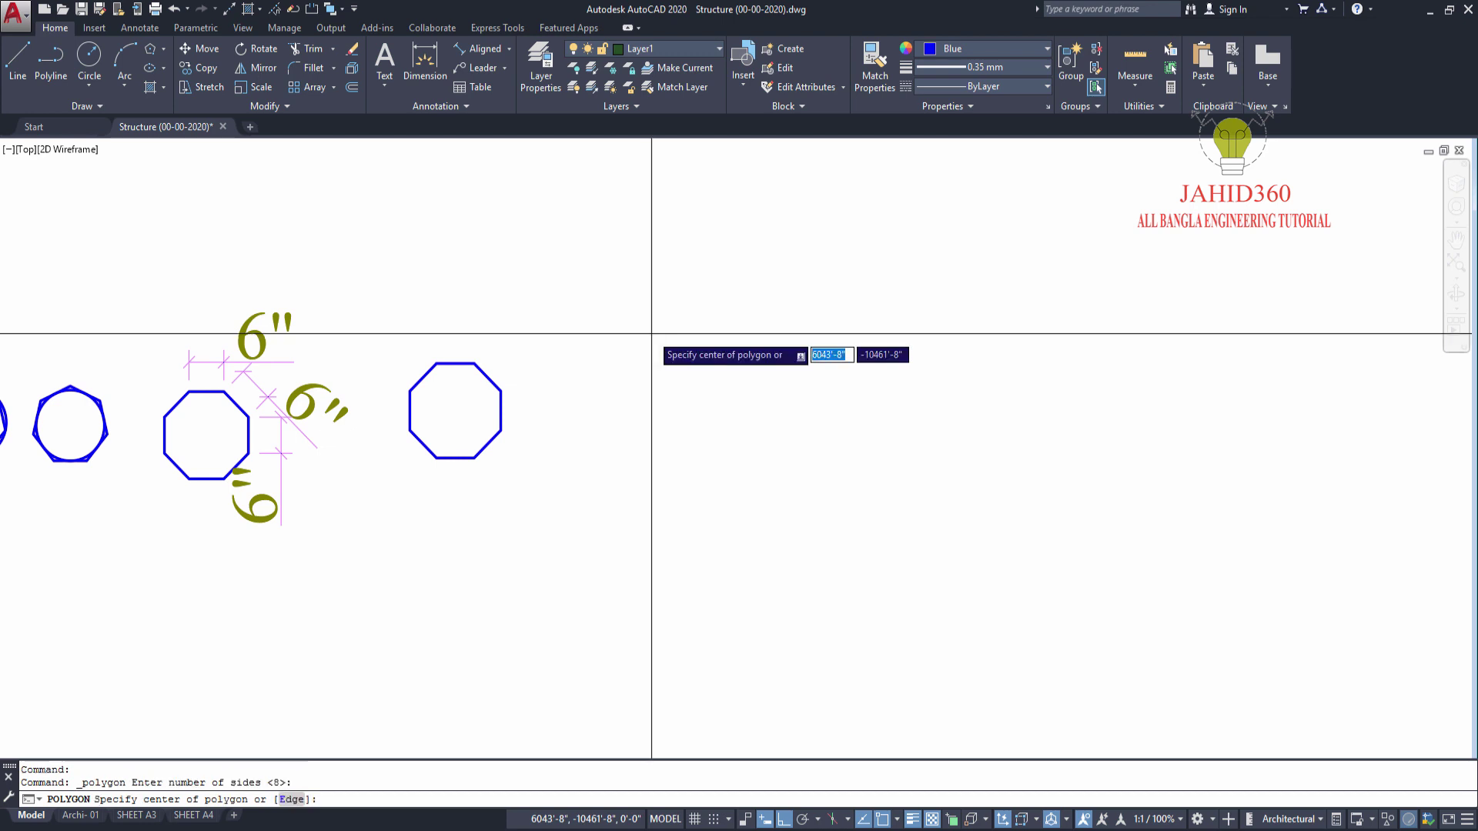
key(Escape)
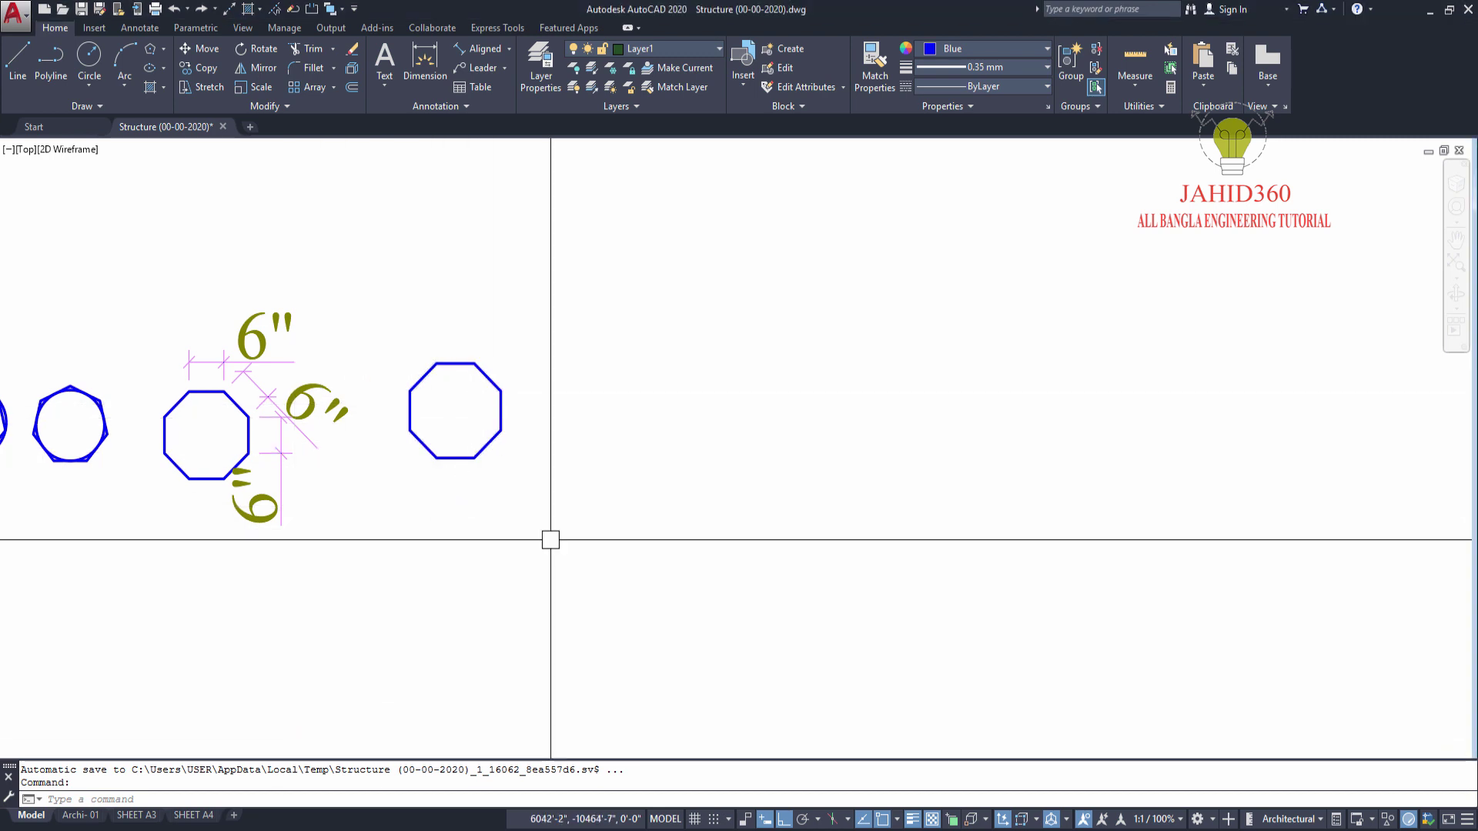
click(150, 50)
text(E)
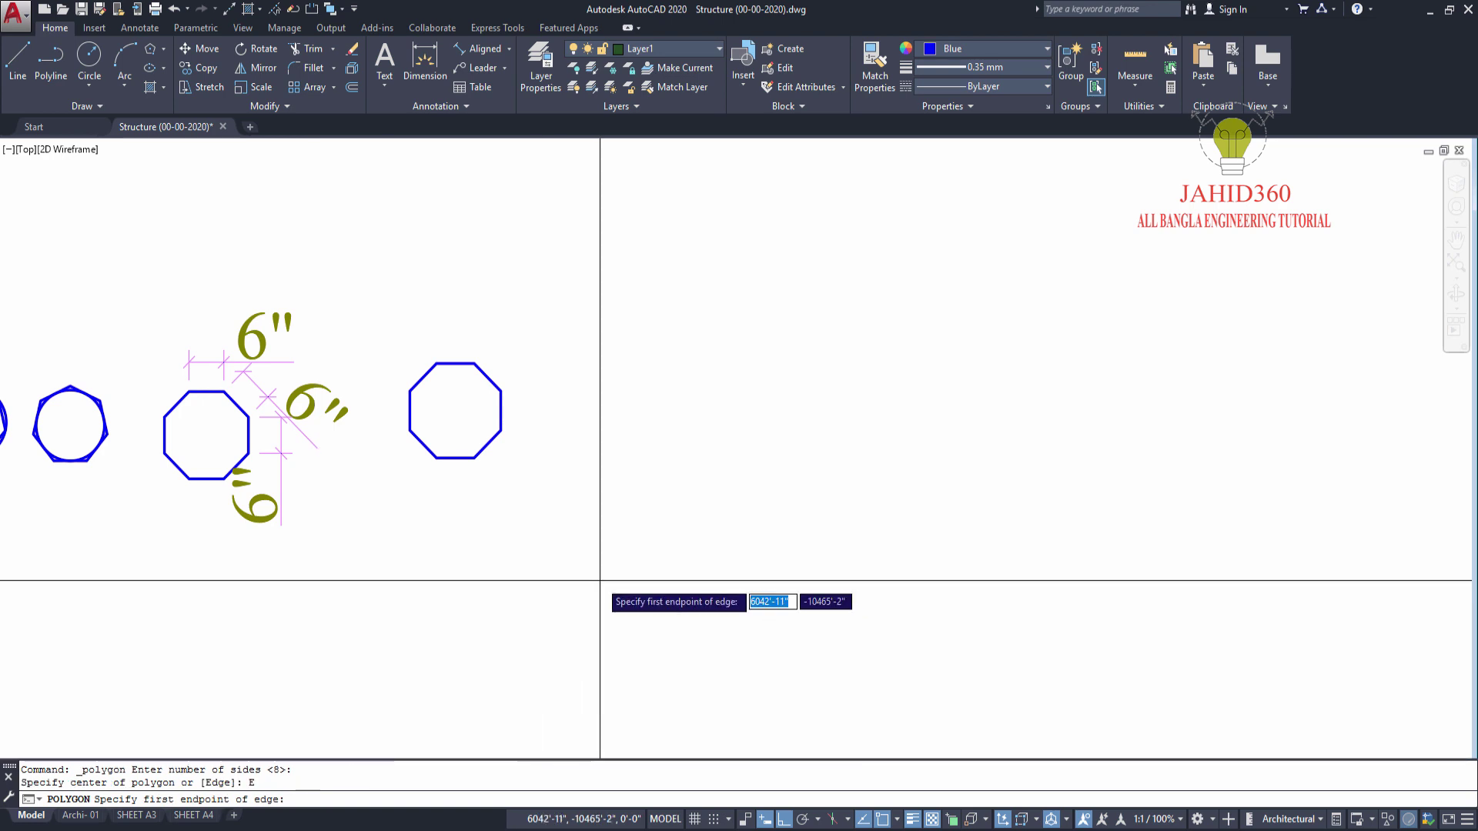
key(Escape)
- Build an octagon with the Edge option from a picked endpoint and an 8" edge length
click(149, 52)
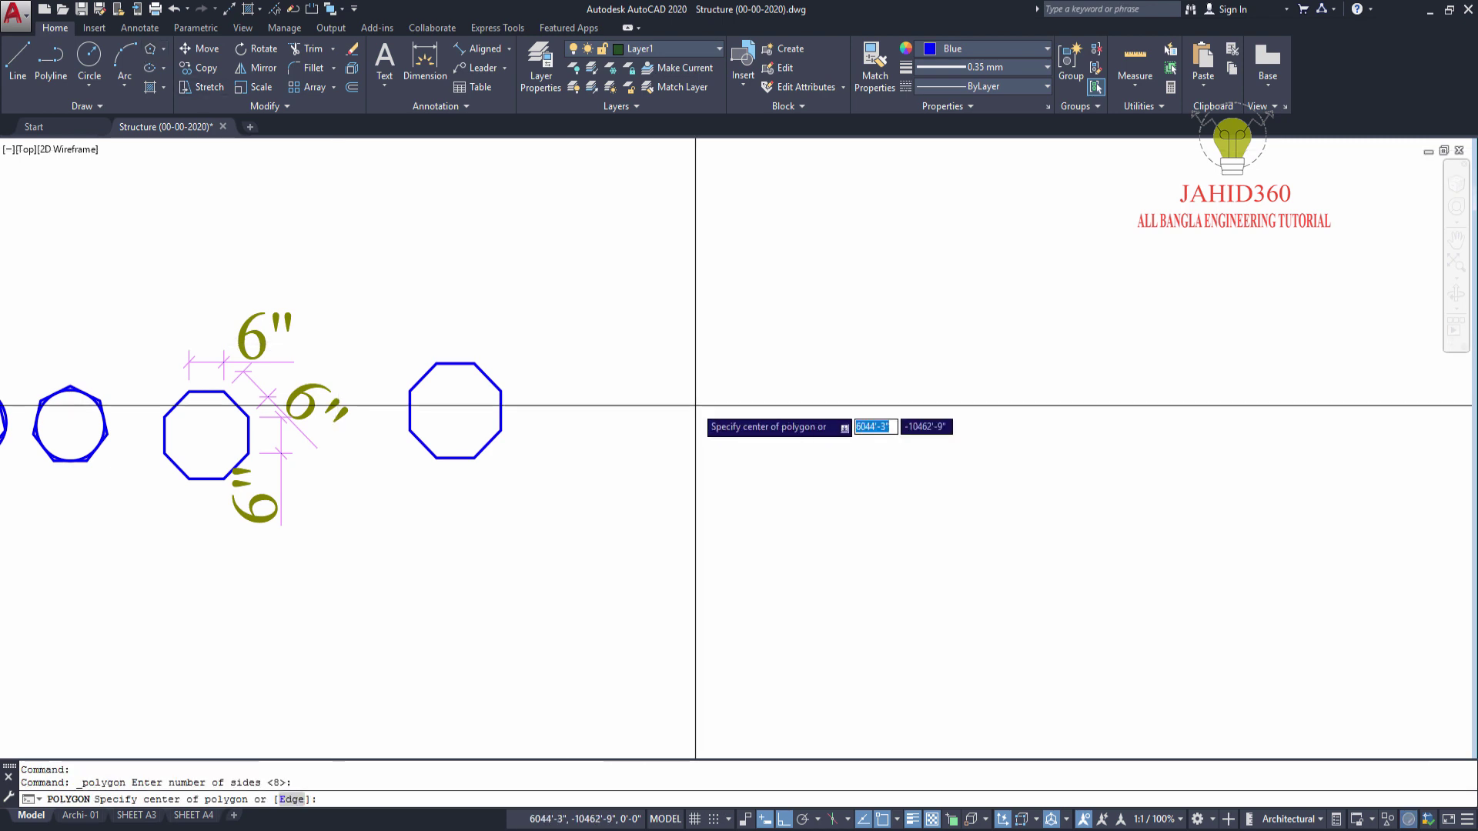
click(299, 799)
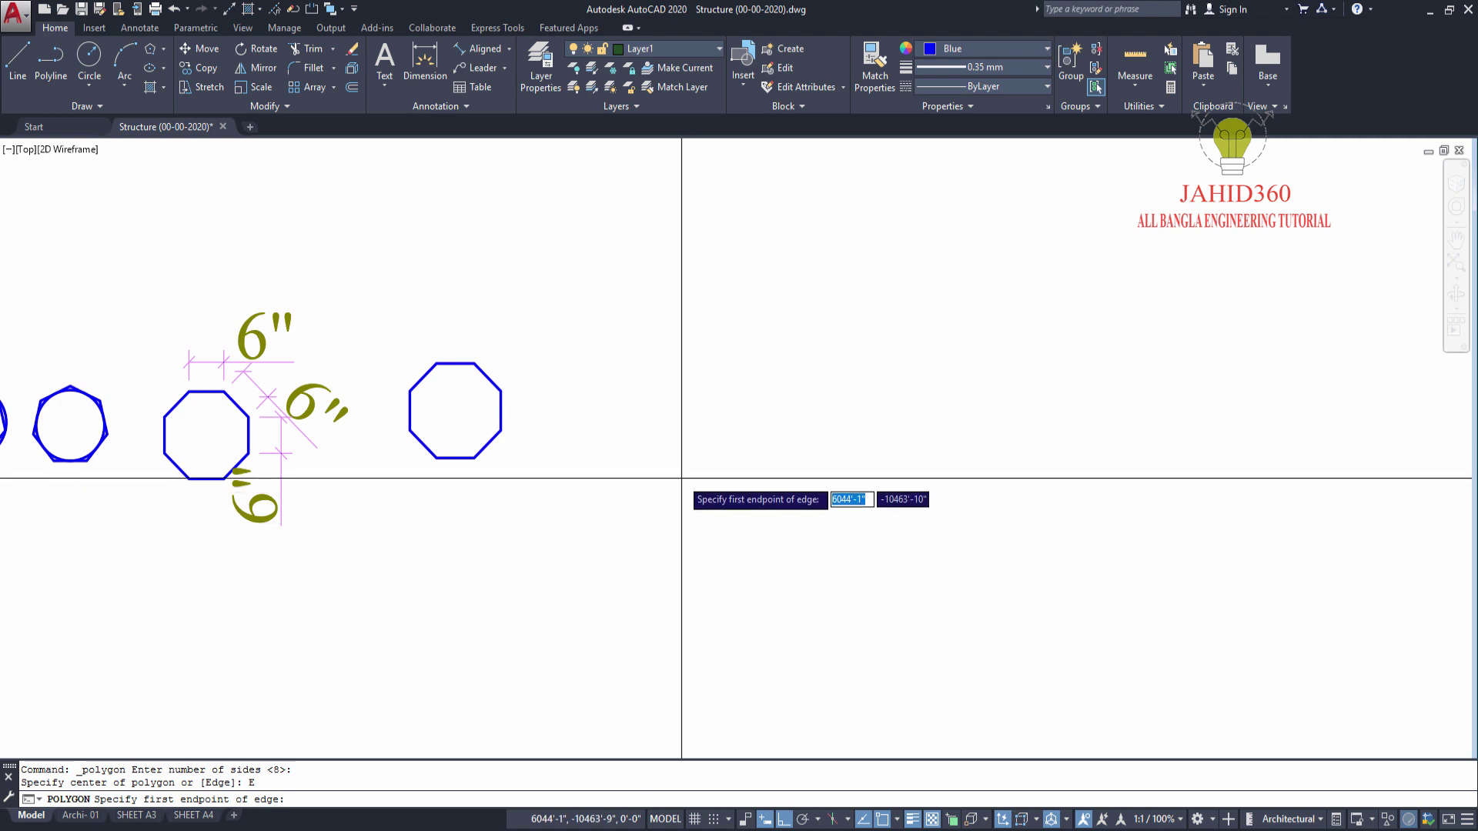
click(671, 489)
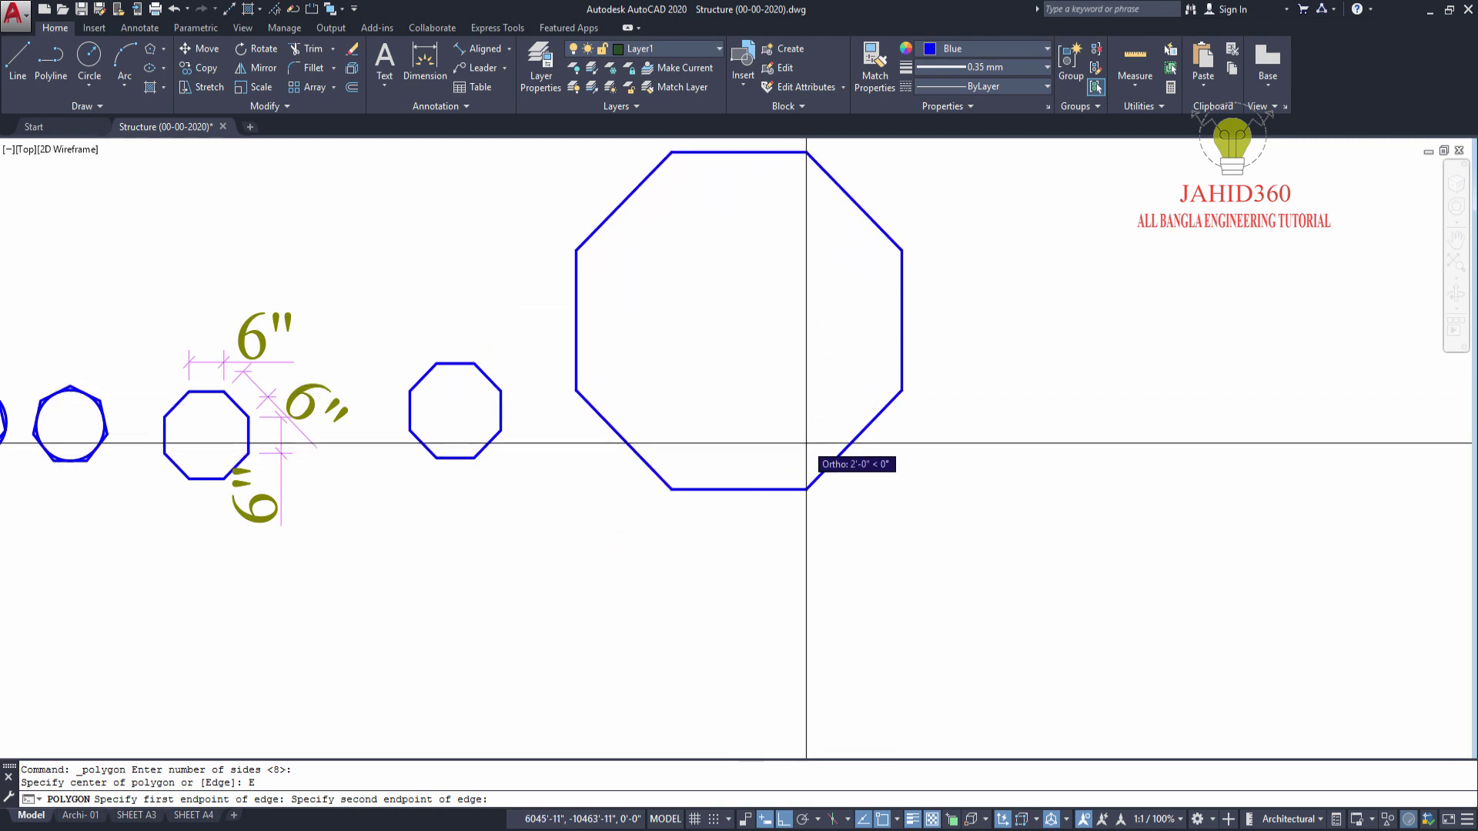
text(8)
key(Return)
scroll(696, 409, up, 2)
middle_drag(696, 409, 574, 423)
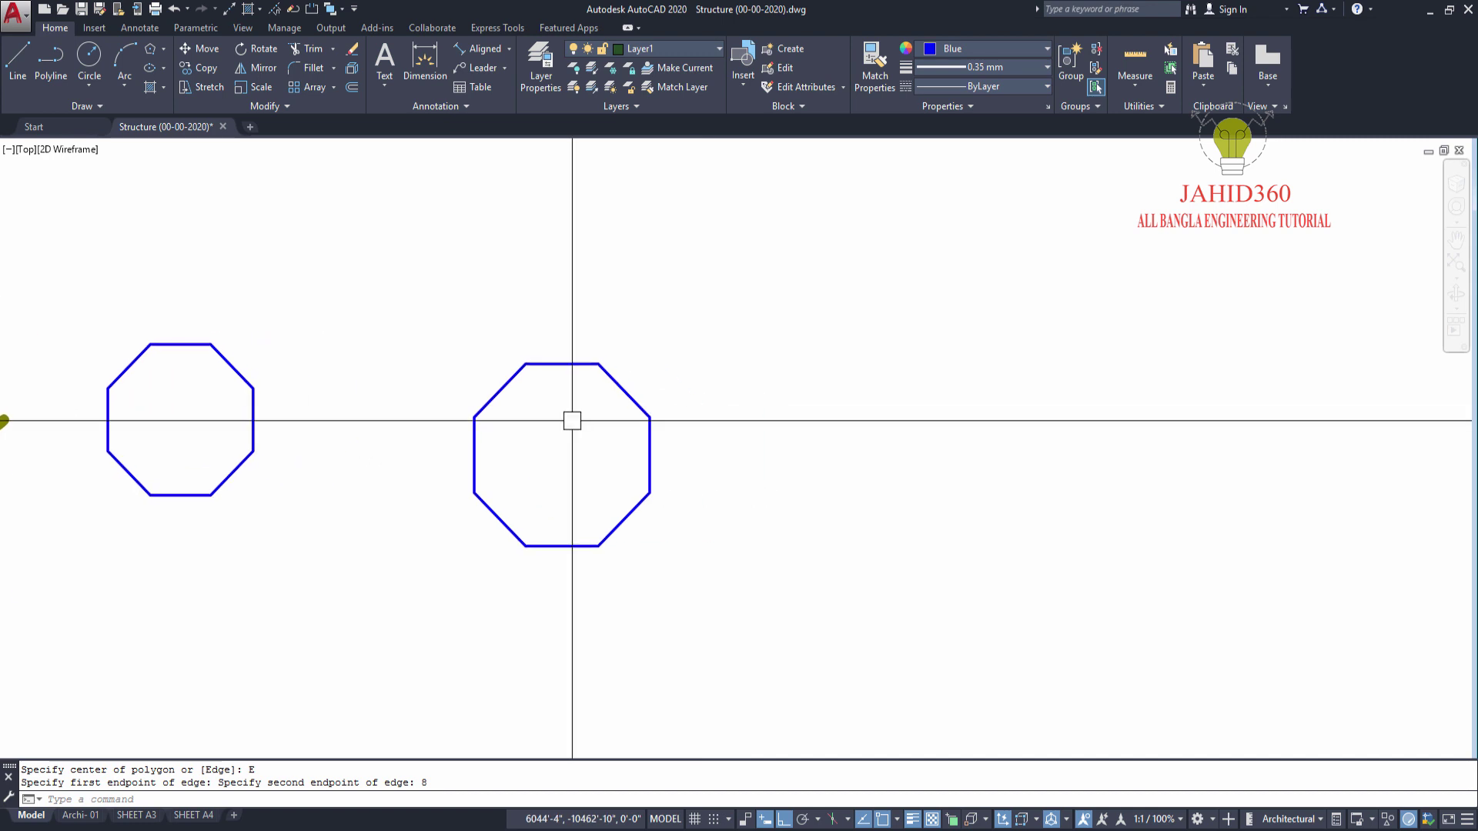
- Add 8" aligned dimensions on the new octagon's top edge and upper-right diagonal edge
click(482, 49)
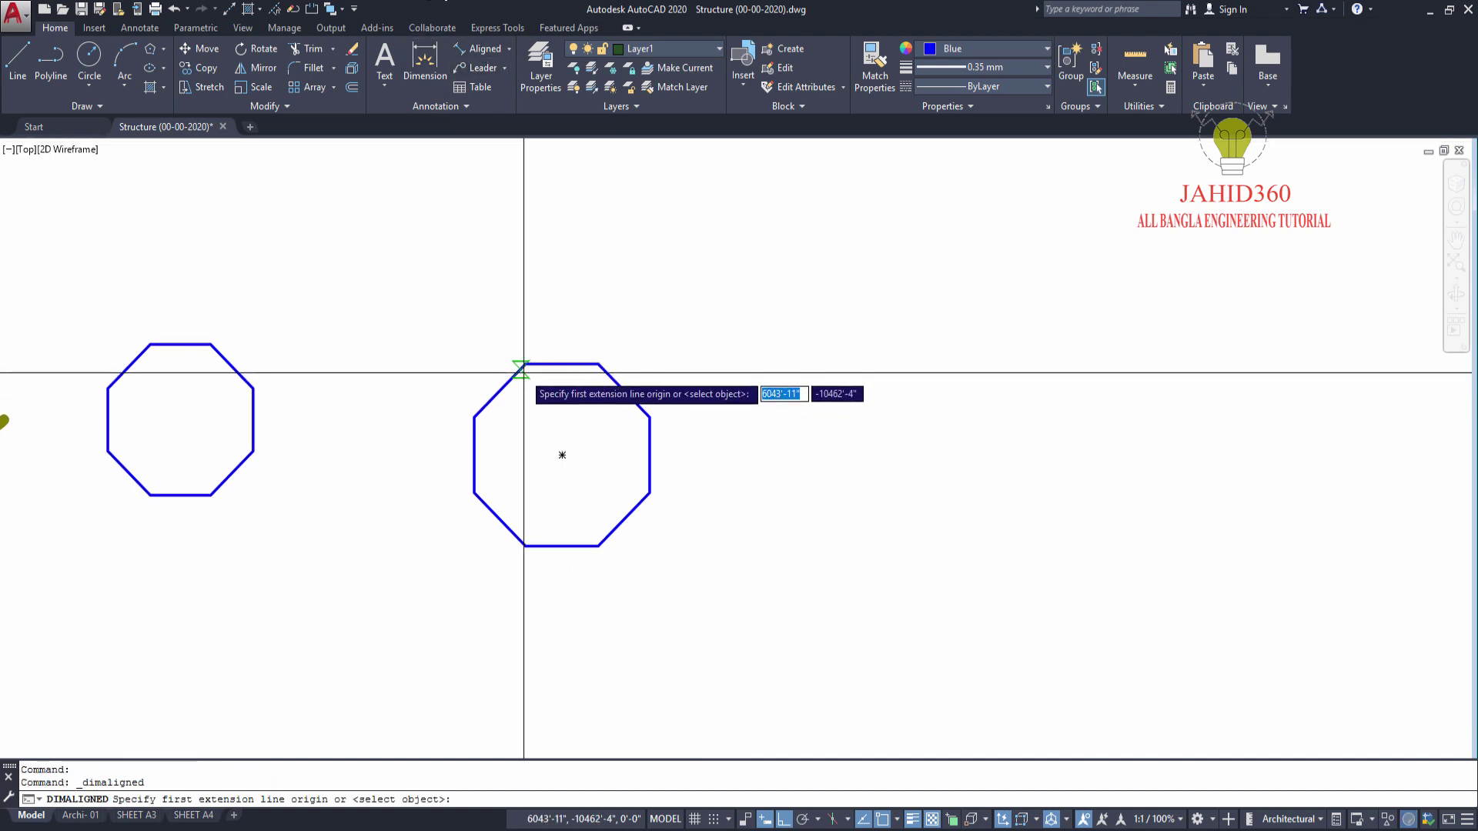
click(525, 363)
click(598, 363)
click(605, 301)
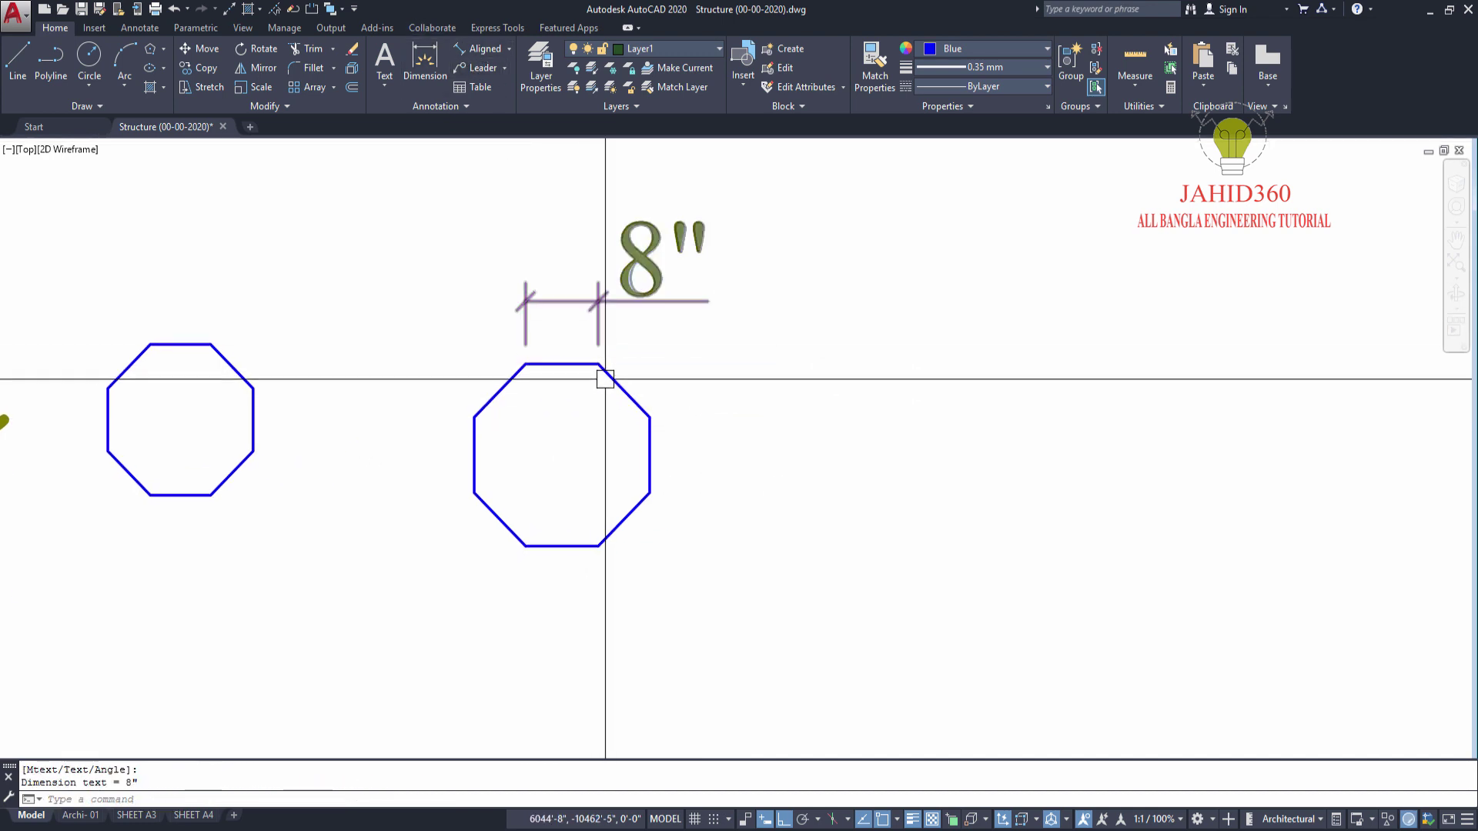
key(Return)
click(598, 363)
click(650, 416)
click(677, 369)
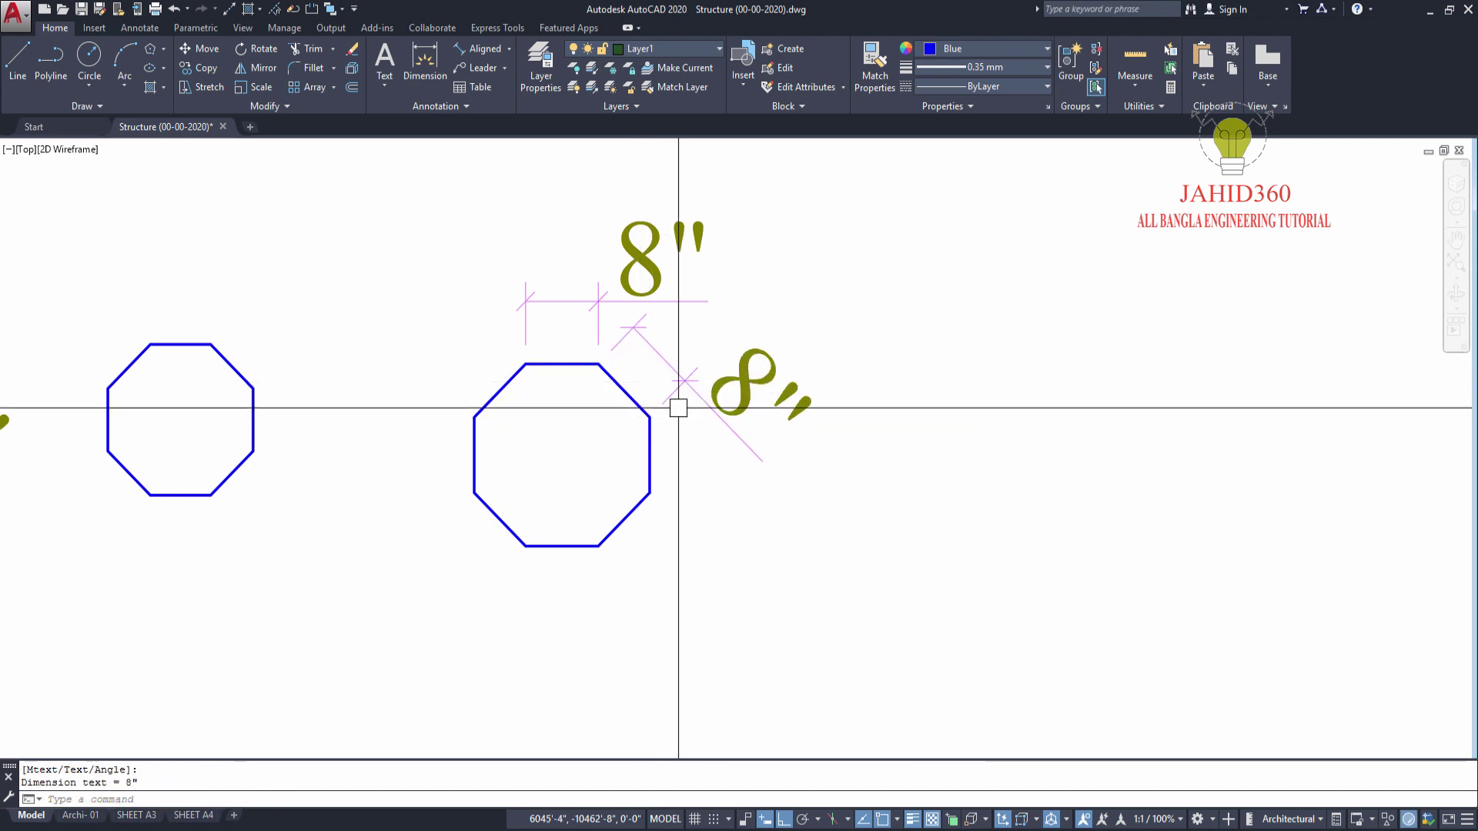
- Add an 8" aligned dimension on the octagon's right edge, then pan to empty space
key(Return)
click(649, 416)
click(650, 470)
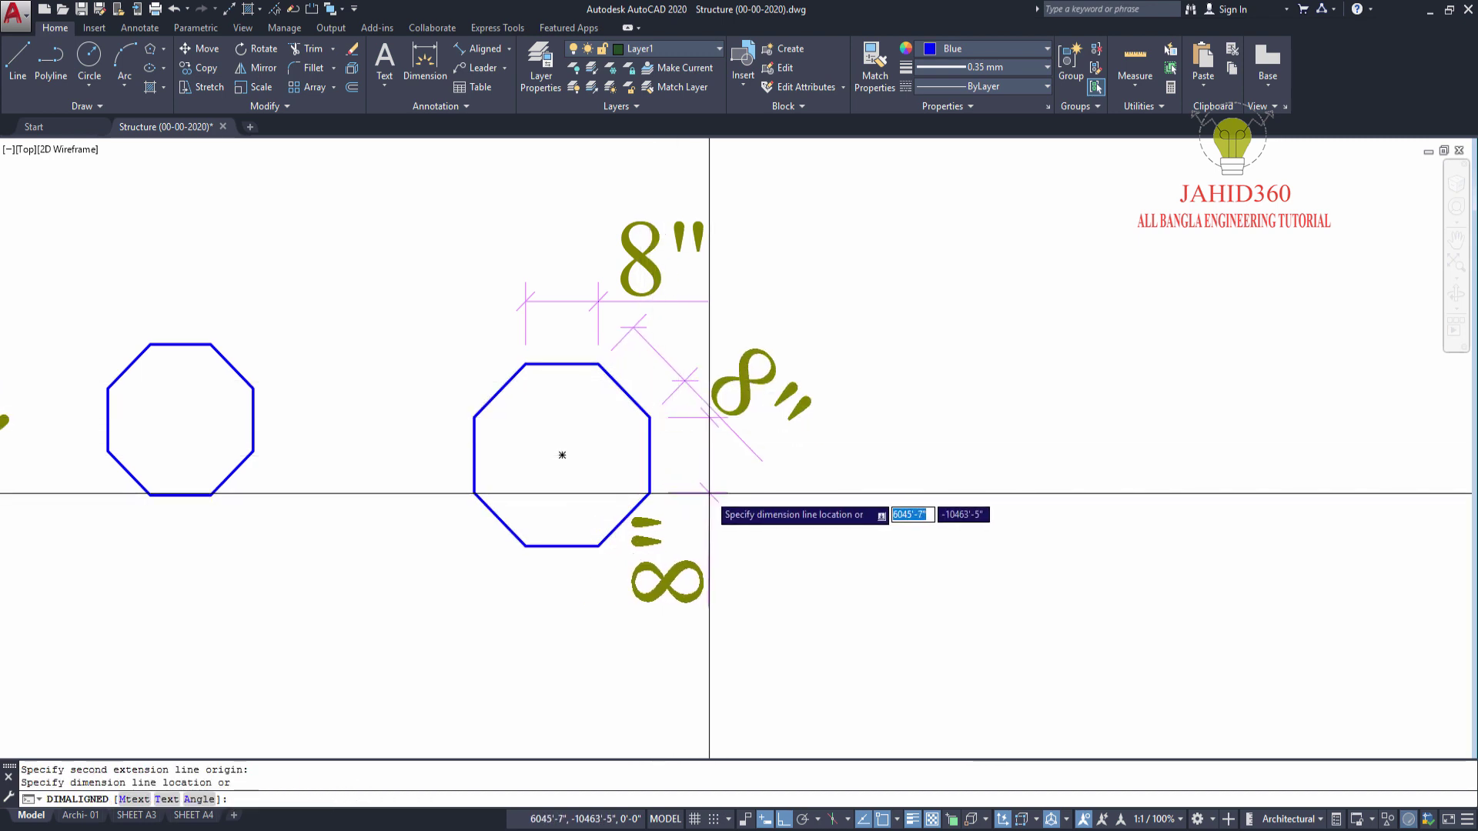
click(710, 518)
mouse_move(637, 443)
middle_down()
mouse_move(504, 410)
mouse_move(389, 412)
middle_up()
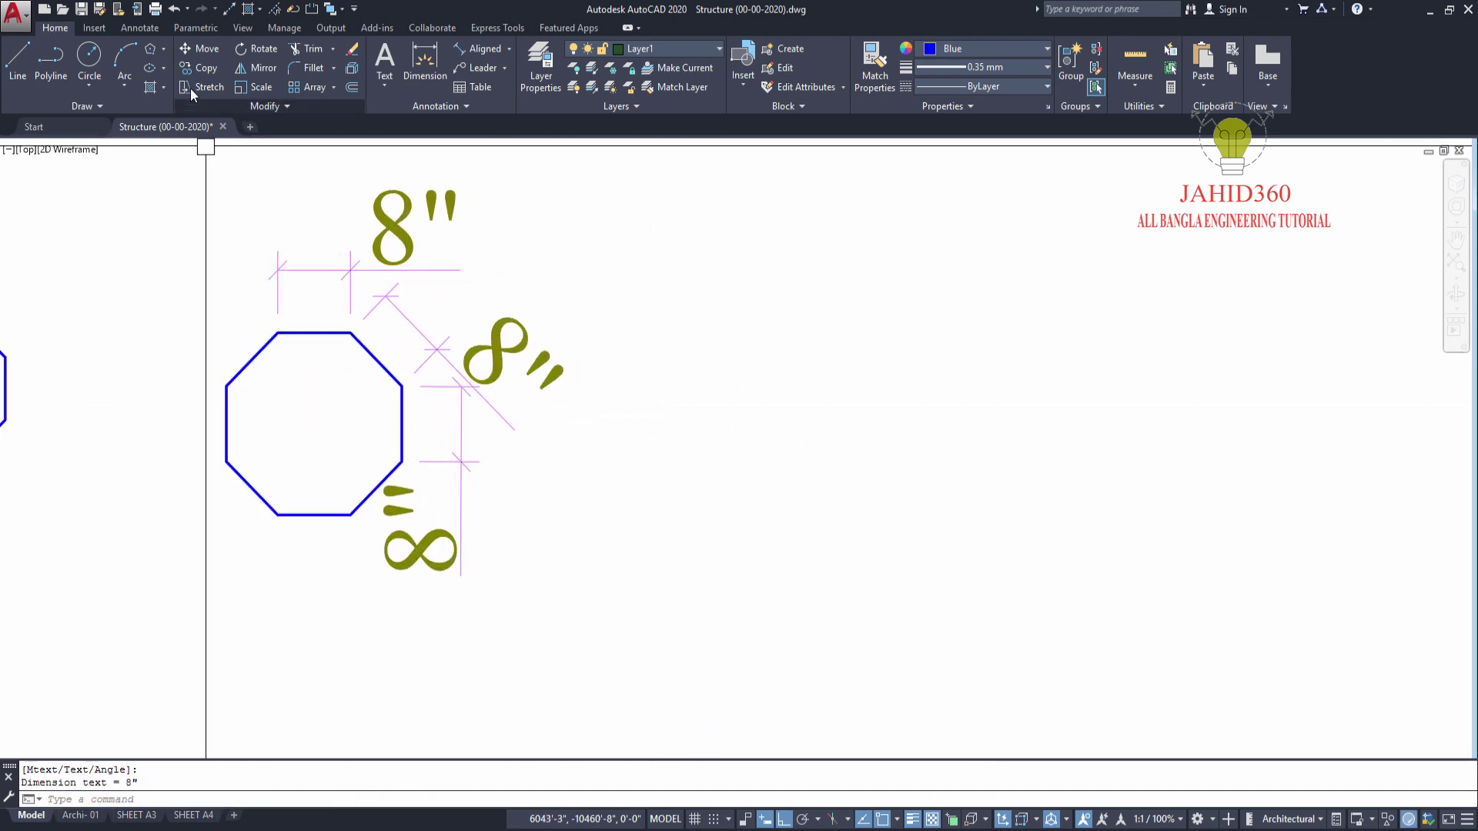
click(152, 54)
- Draw a fourth octagon in empty space from a 9-inch edge
middle_drag(811, 403, 643, 356)
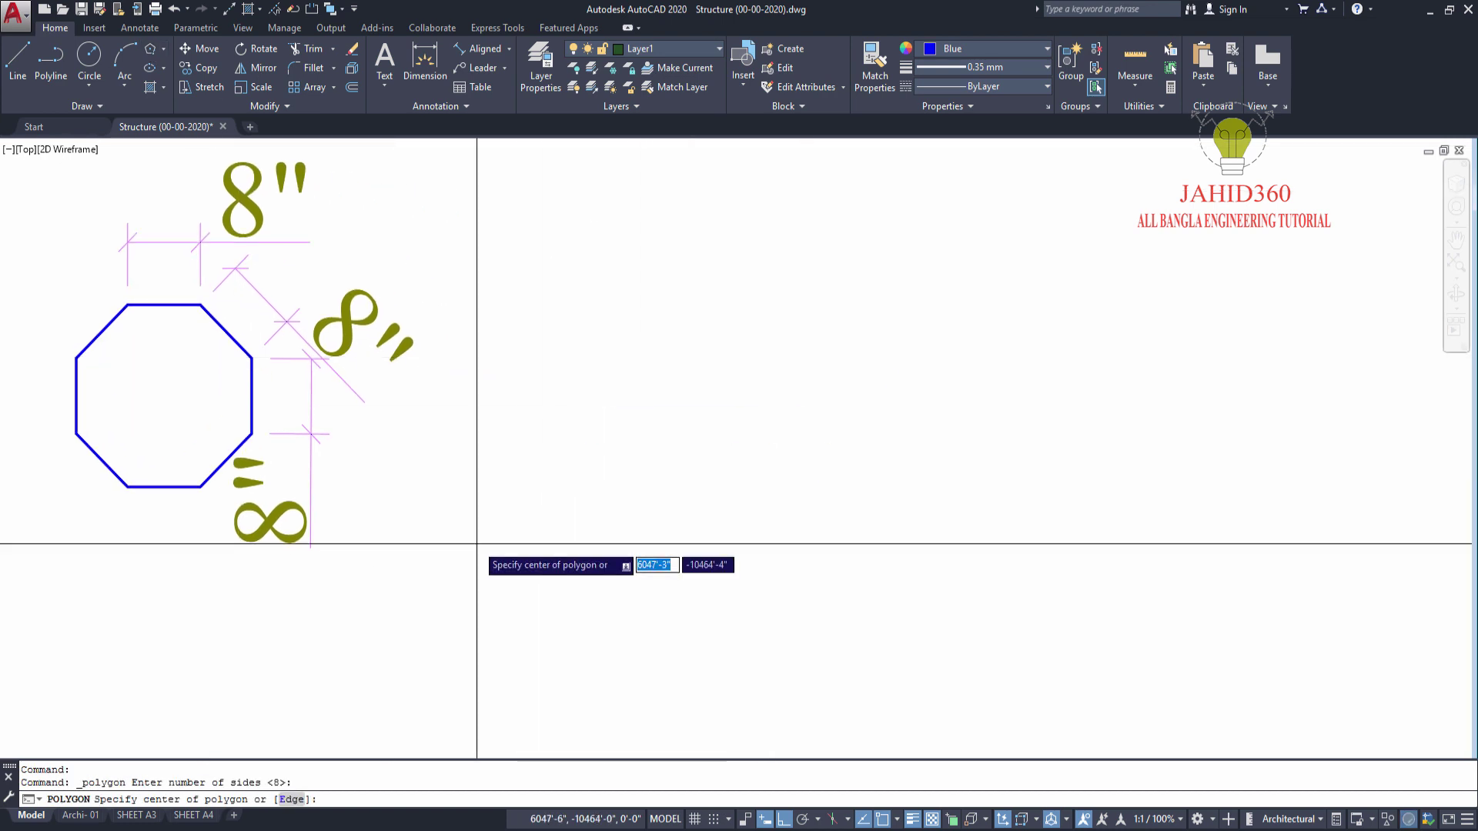
click(292, 801)
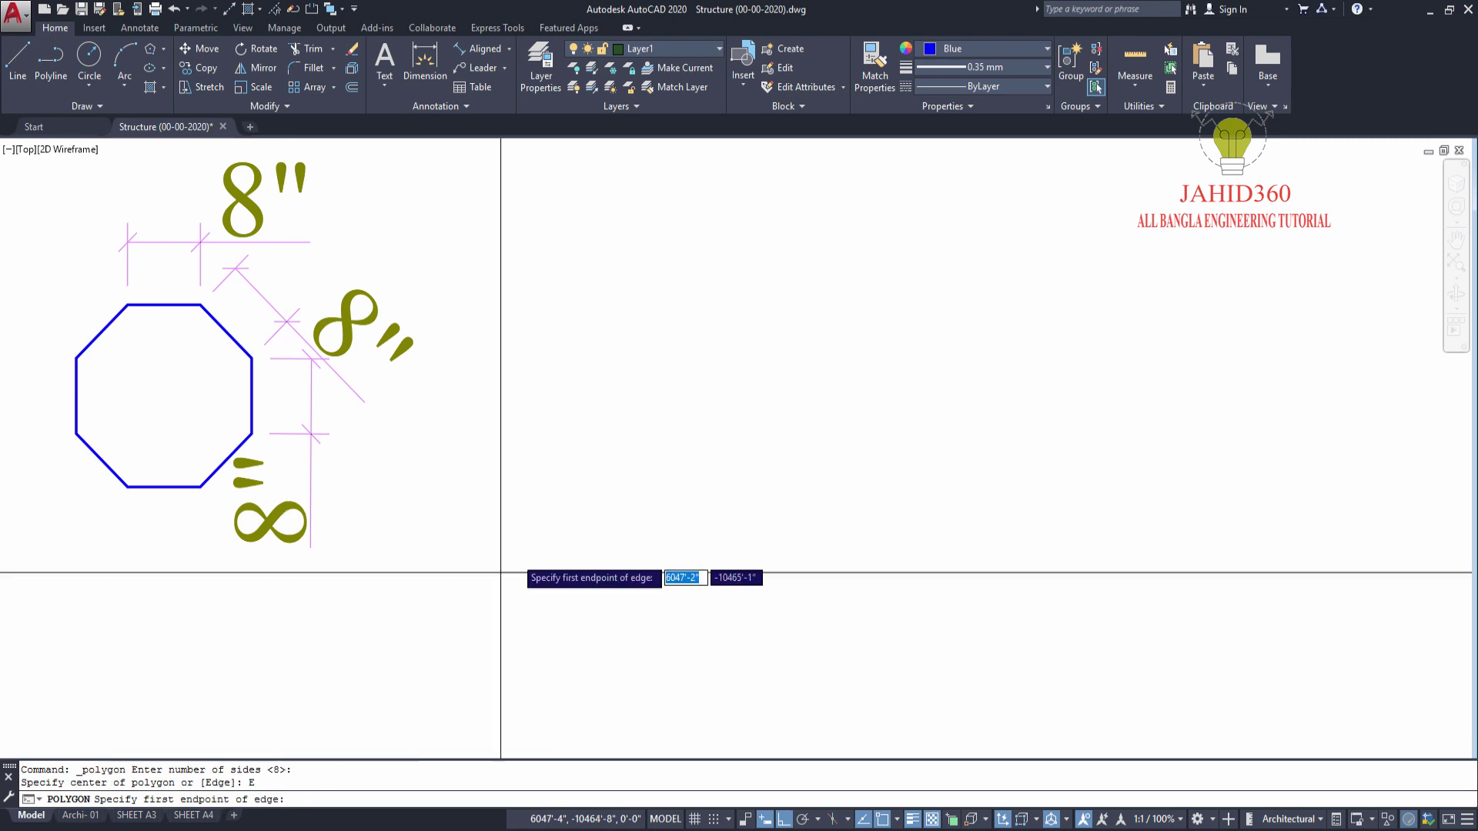
click(607, 512)
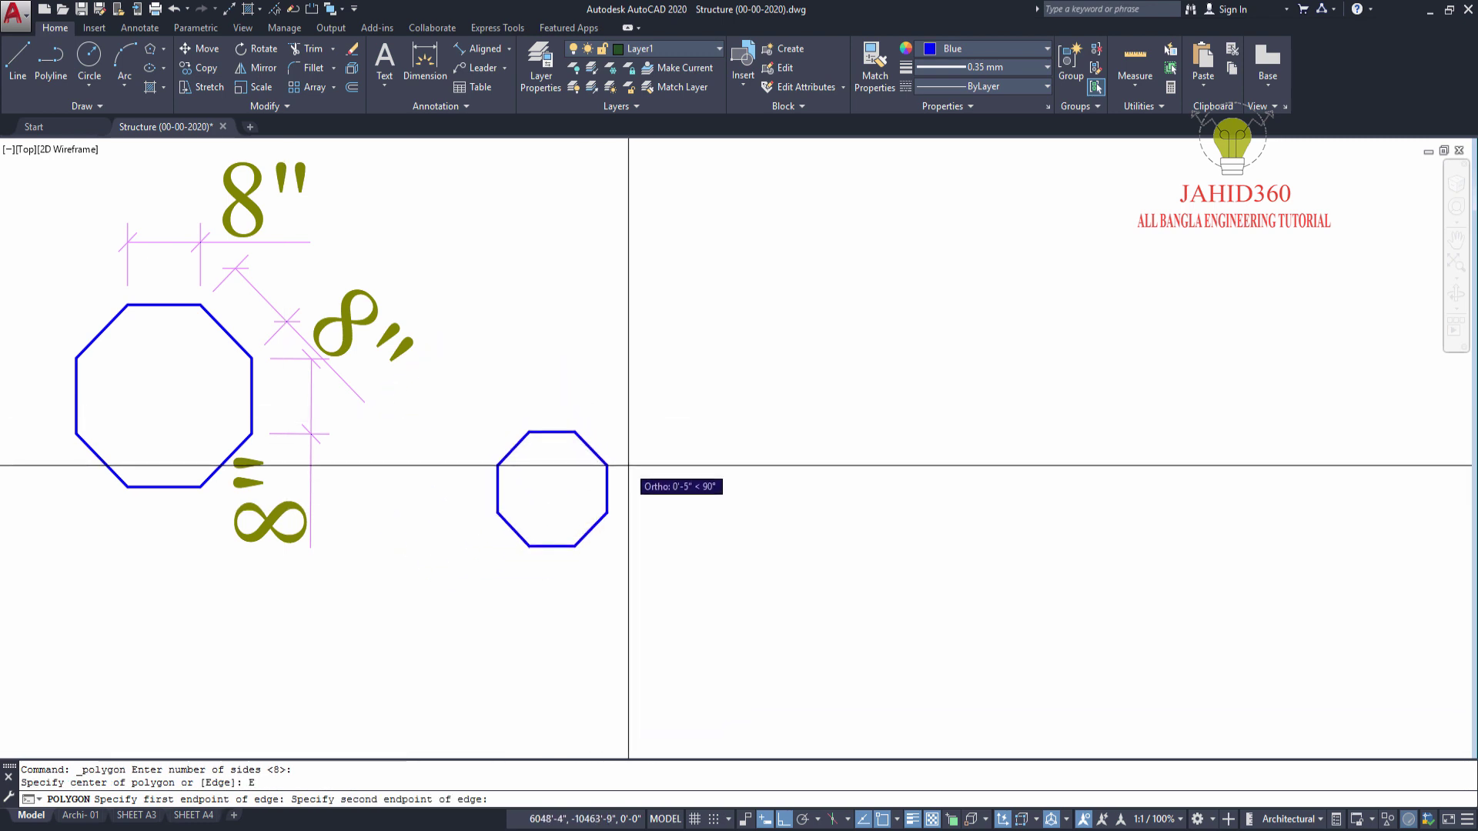
text(8)
key(Return)
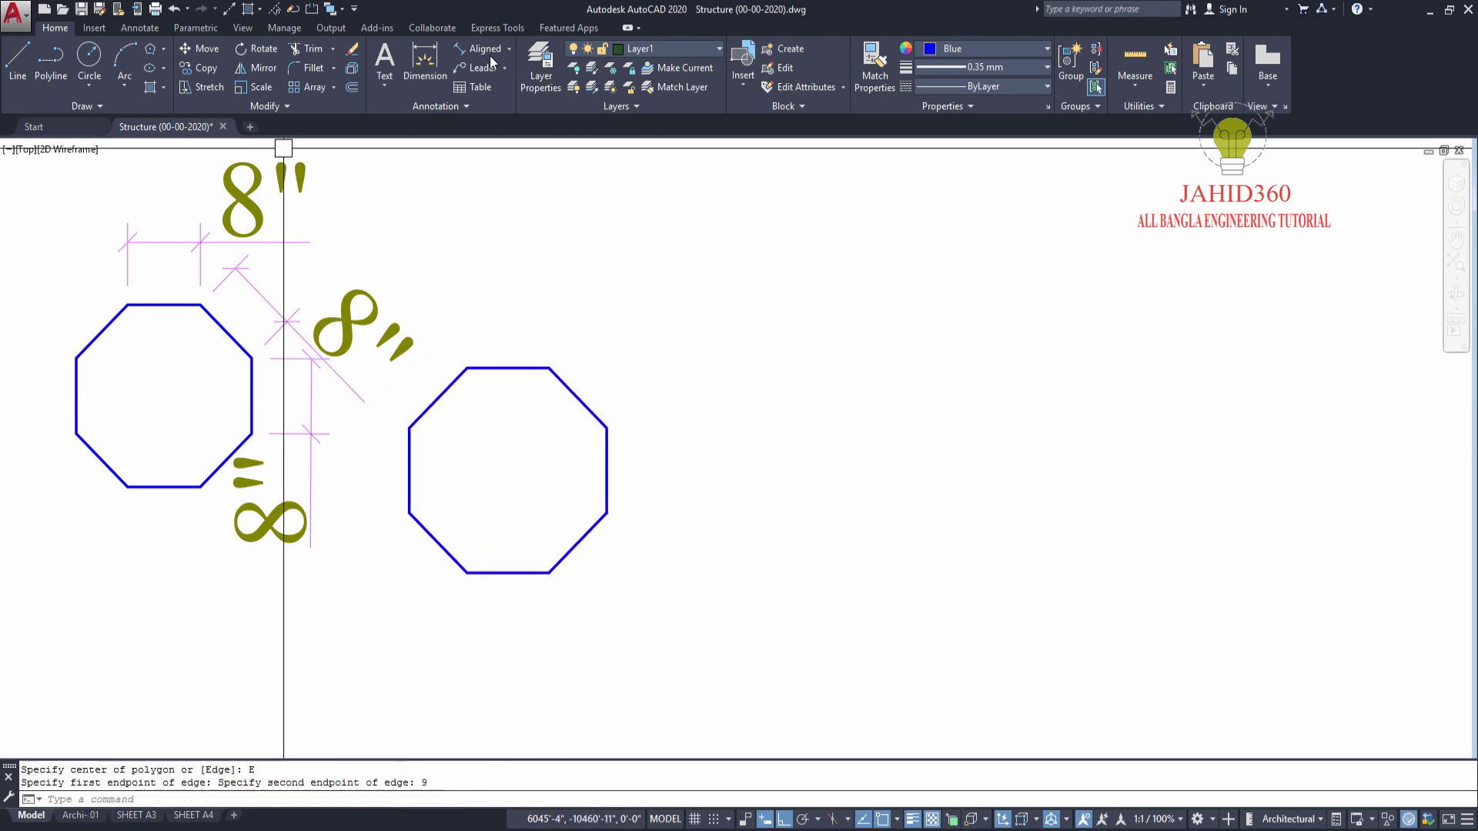
- Add 9" aligned dimensions to its diagonal upper-right and vertical right edges
click(490, 56)
click(549, 368)
click(608, 427)
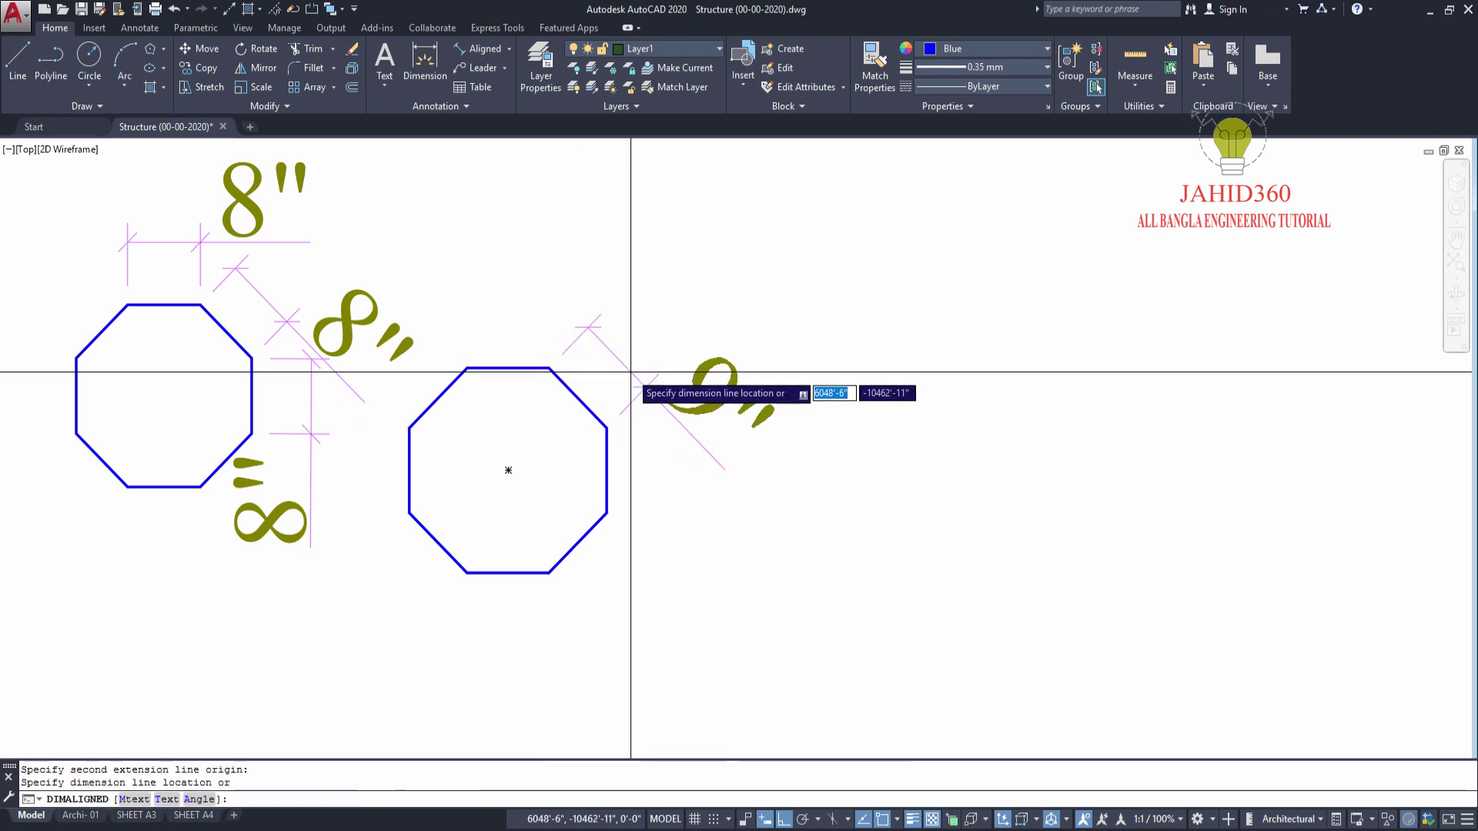
click(630, 372)
key(Return)
click(607, 428)
click(607, 512)
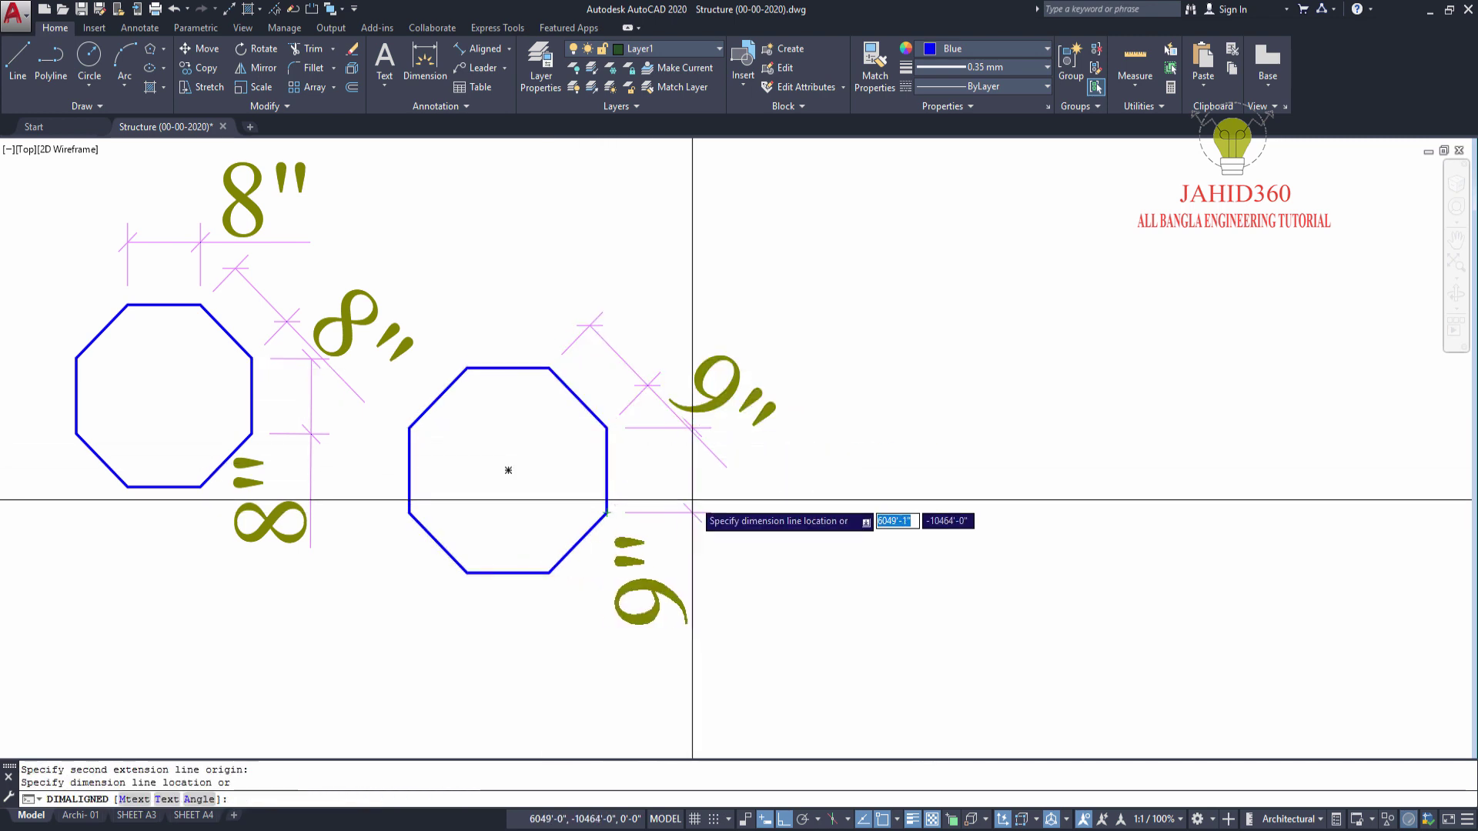
click(792, 538)
middle_drag(717, 559, 676, 492)
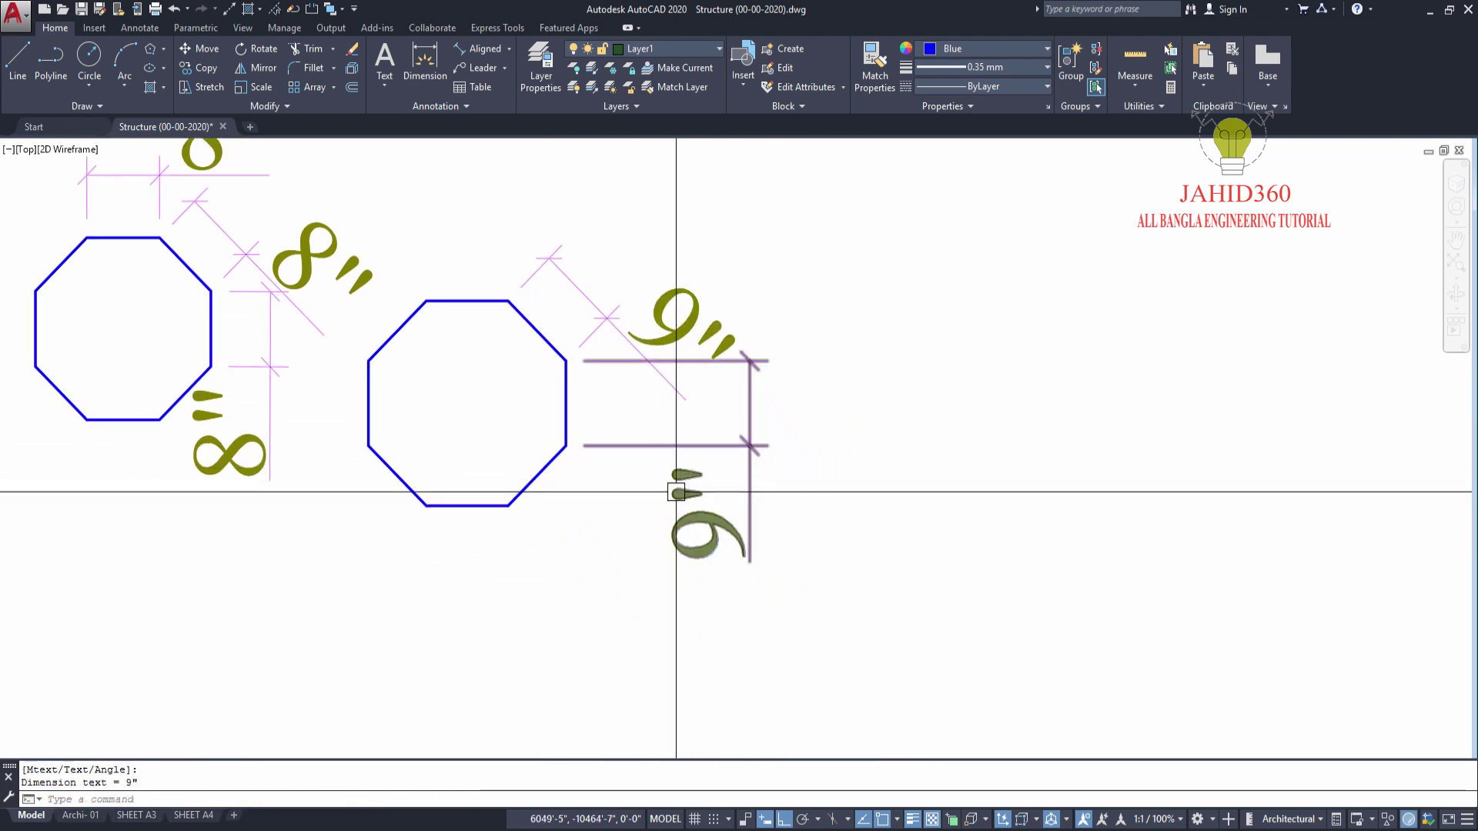
scroll(675, 492, down, 4)
middle_drag(518, 451, 610, 439)
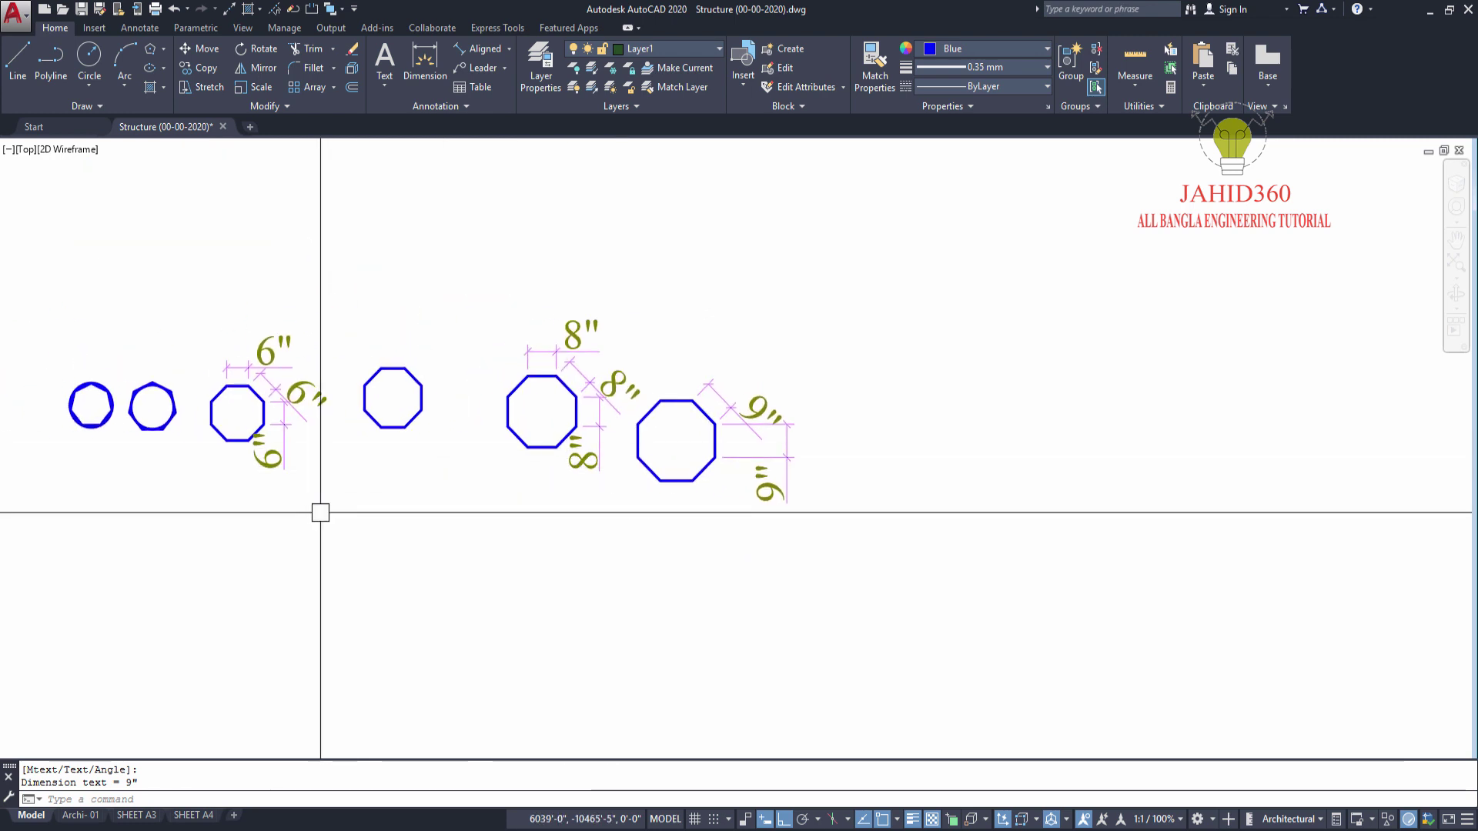
- Draw an 8-sided polygon inscribed in a circle, centred above the existing octagons
click(151, 50)
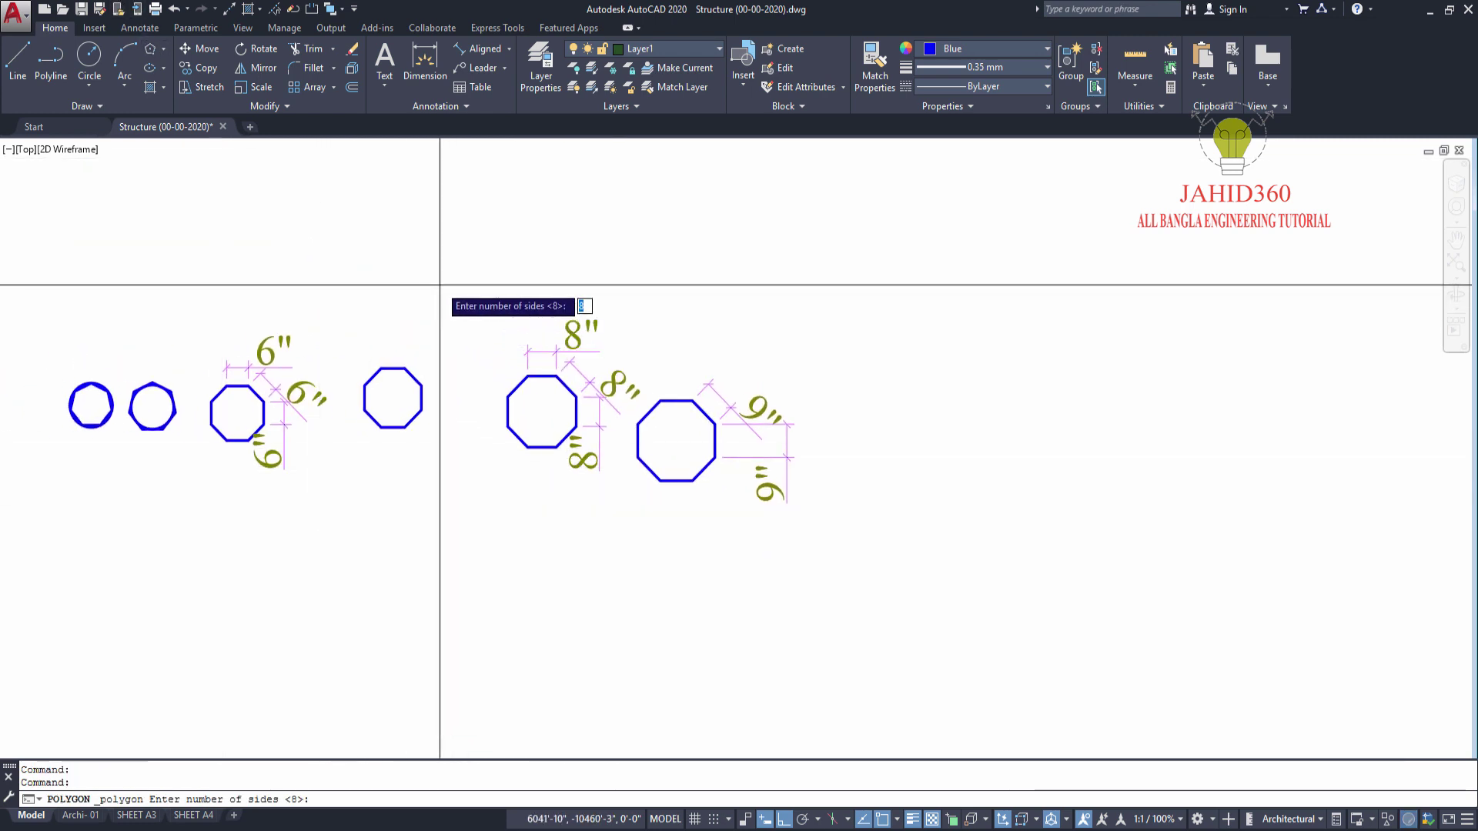
click(491, 235)
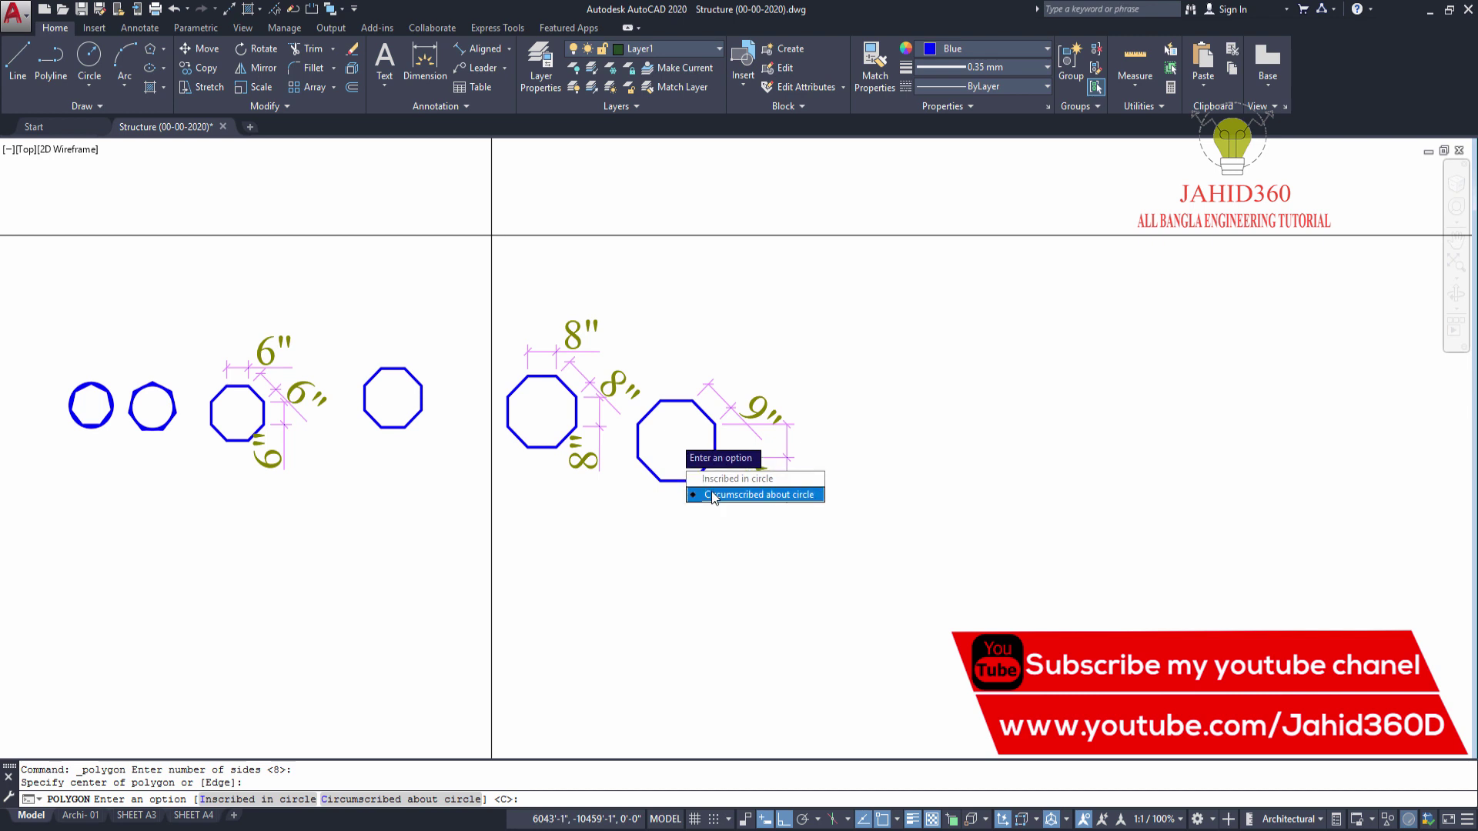
click(708, 480)
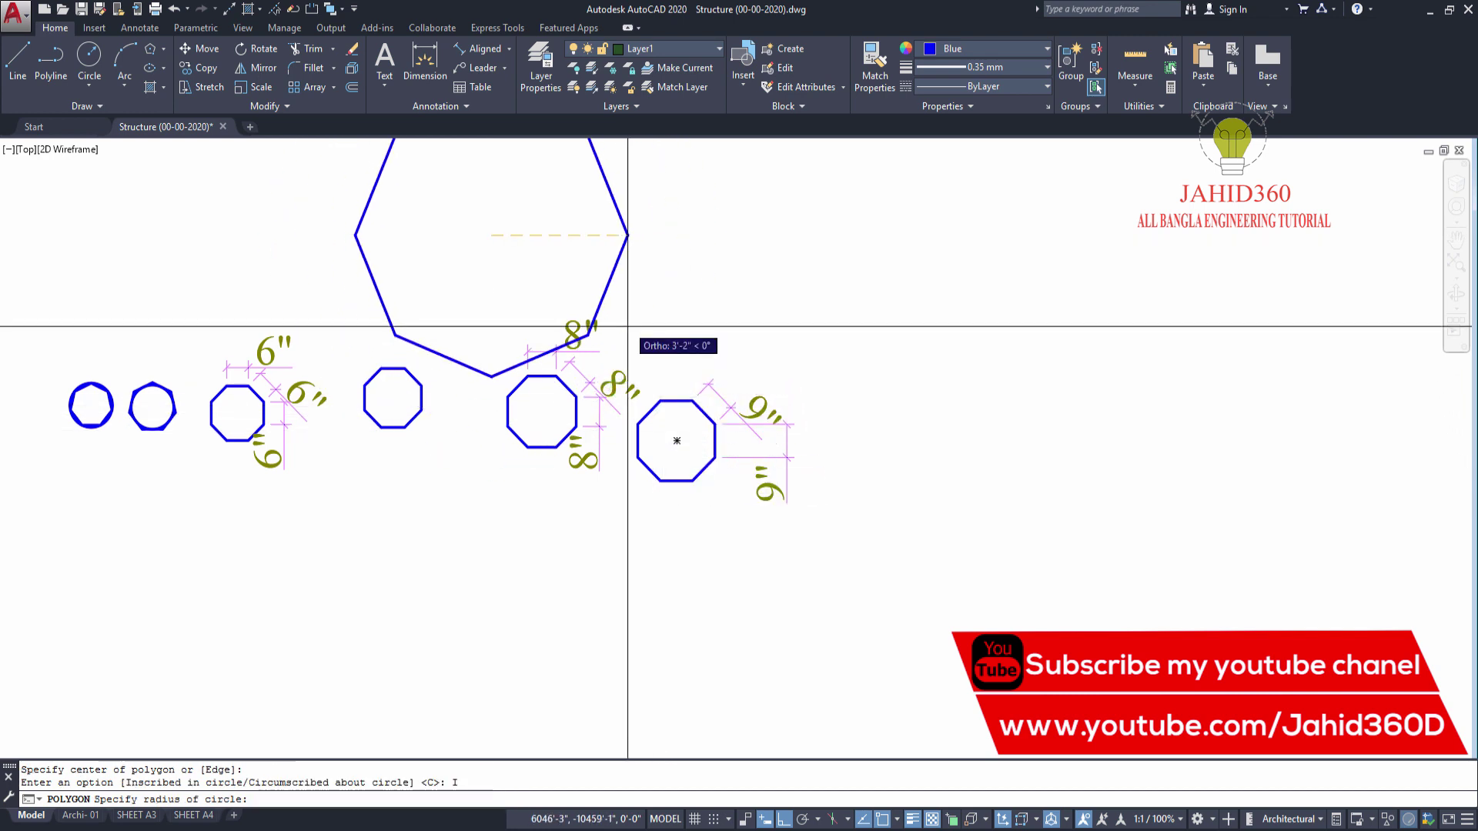
scroll(500, 234, up, 4)
middle_drag(500, 234, 461, 321)
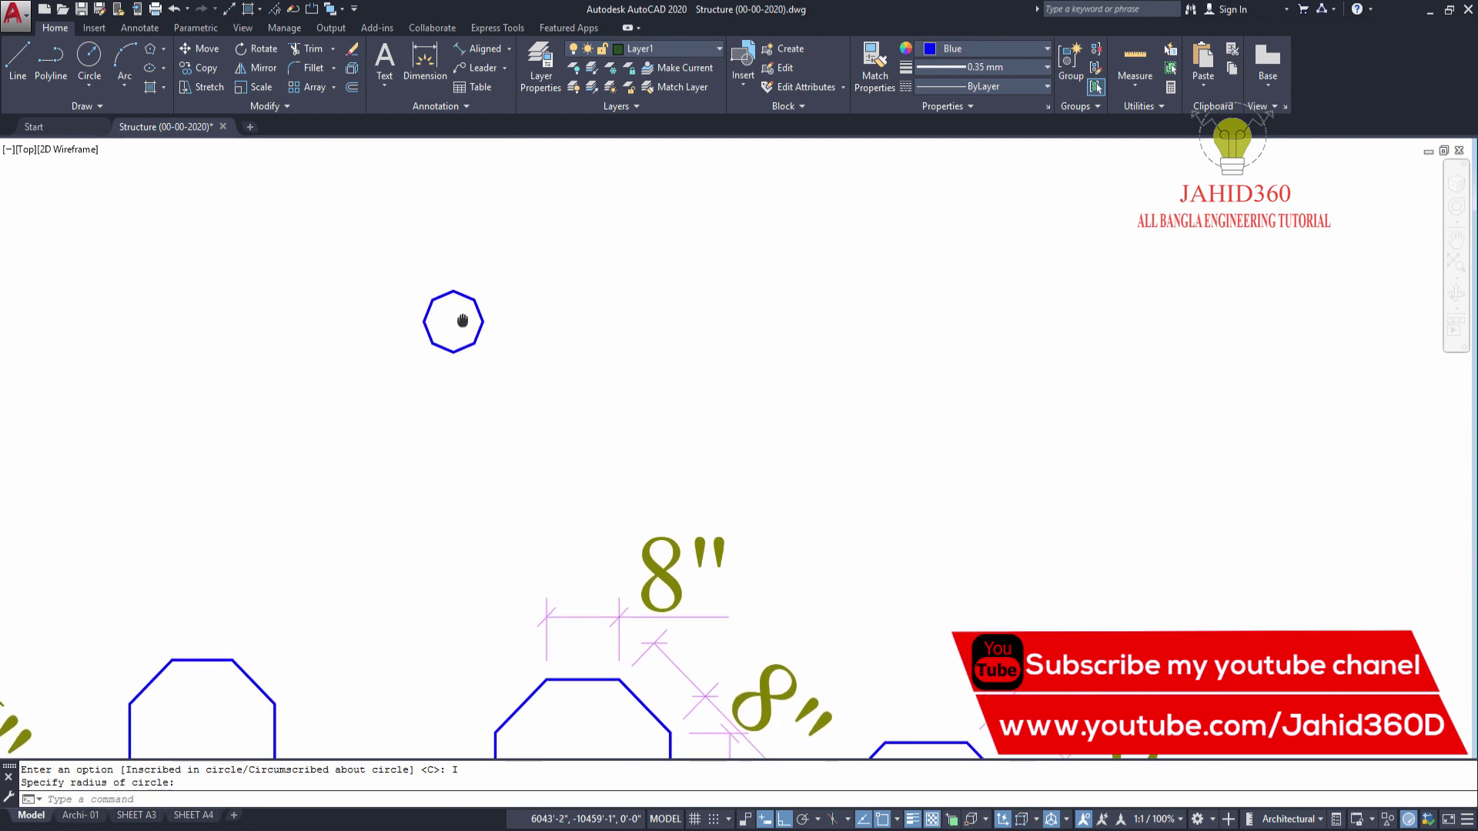
click(163, 48)
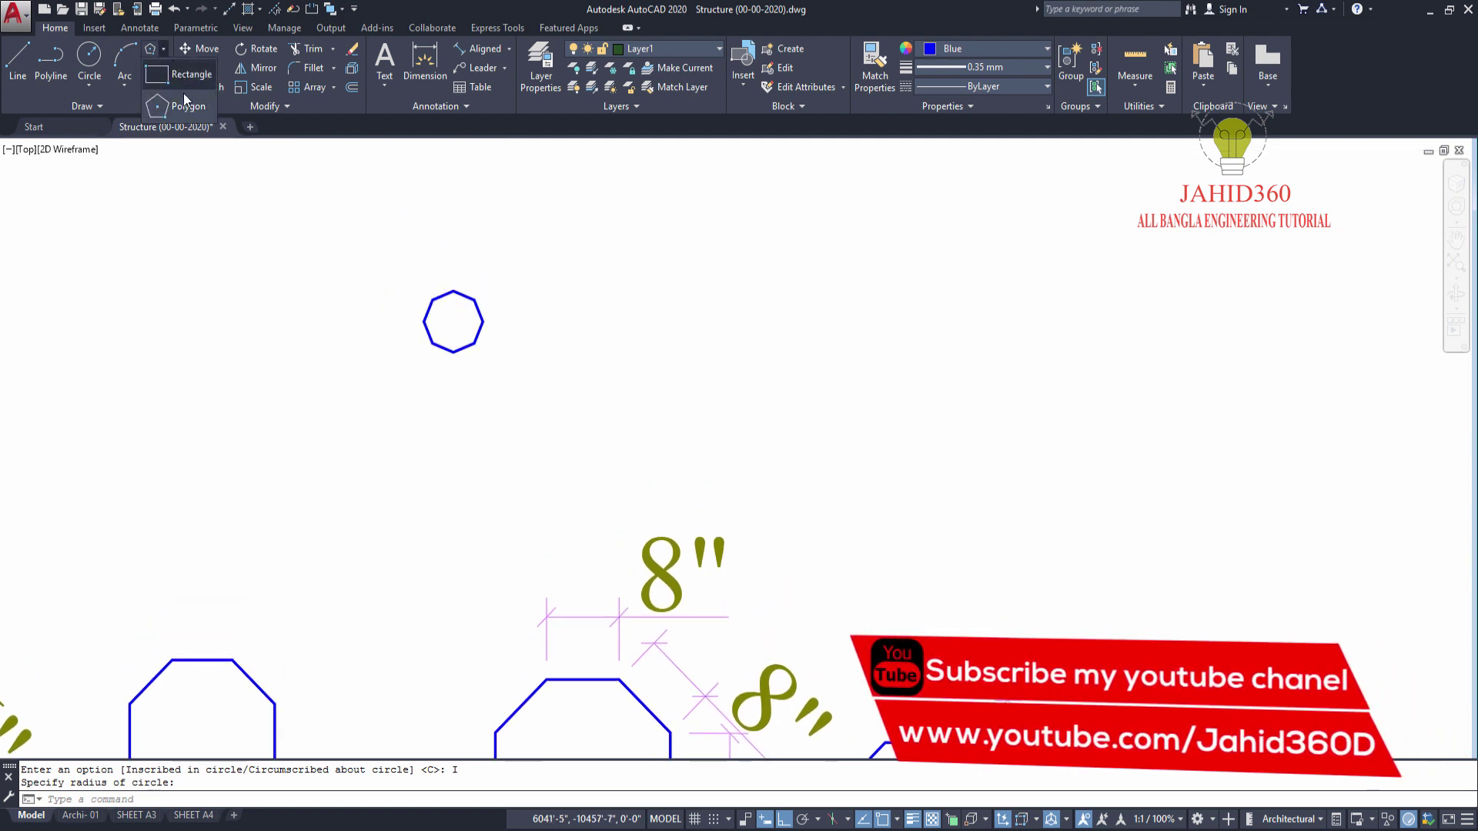
click(164, 45)
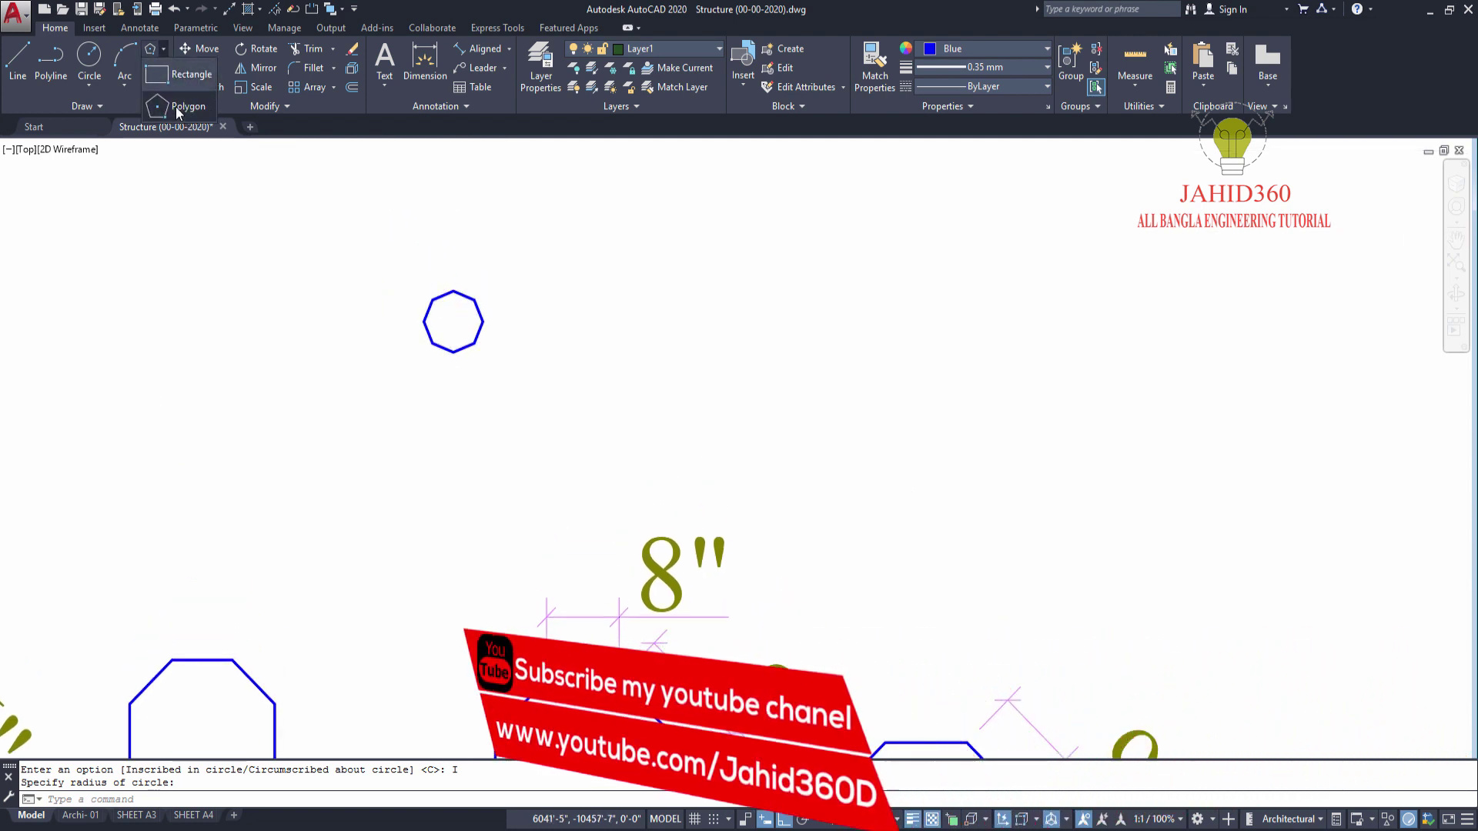